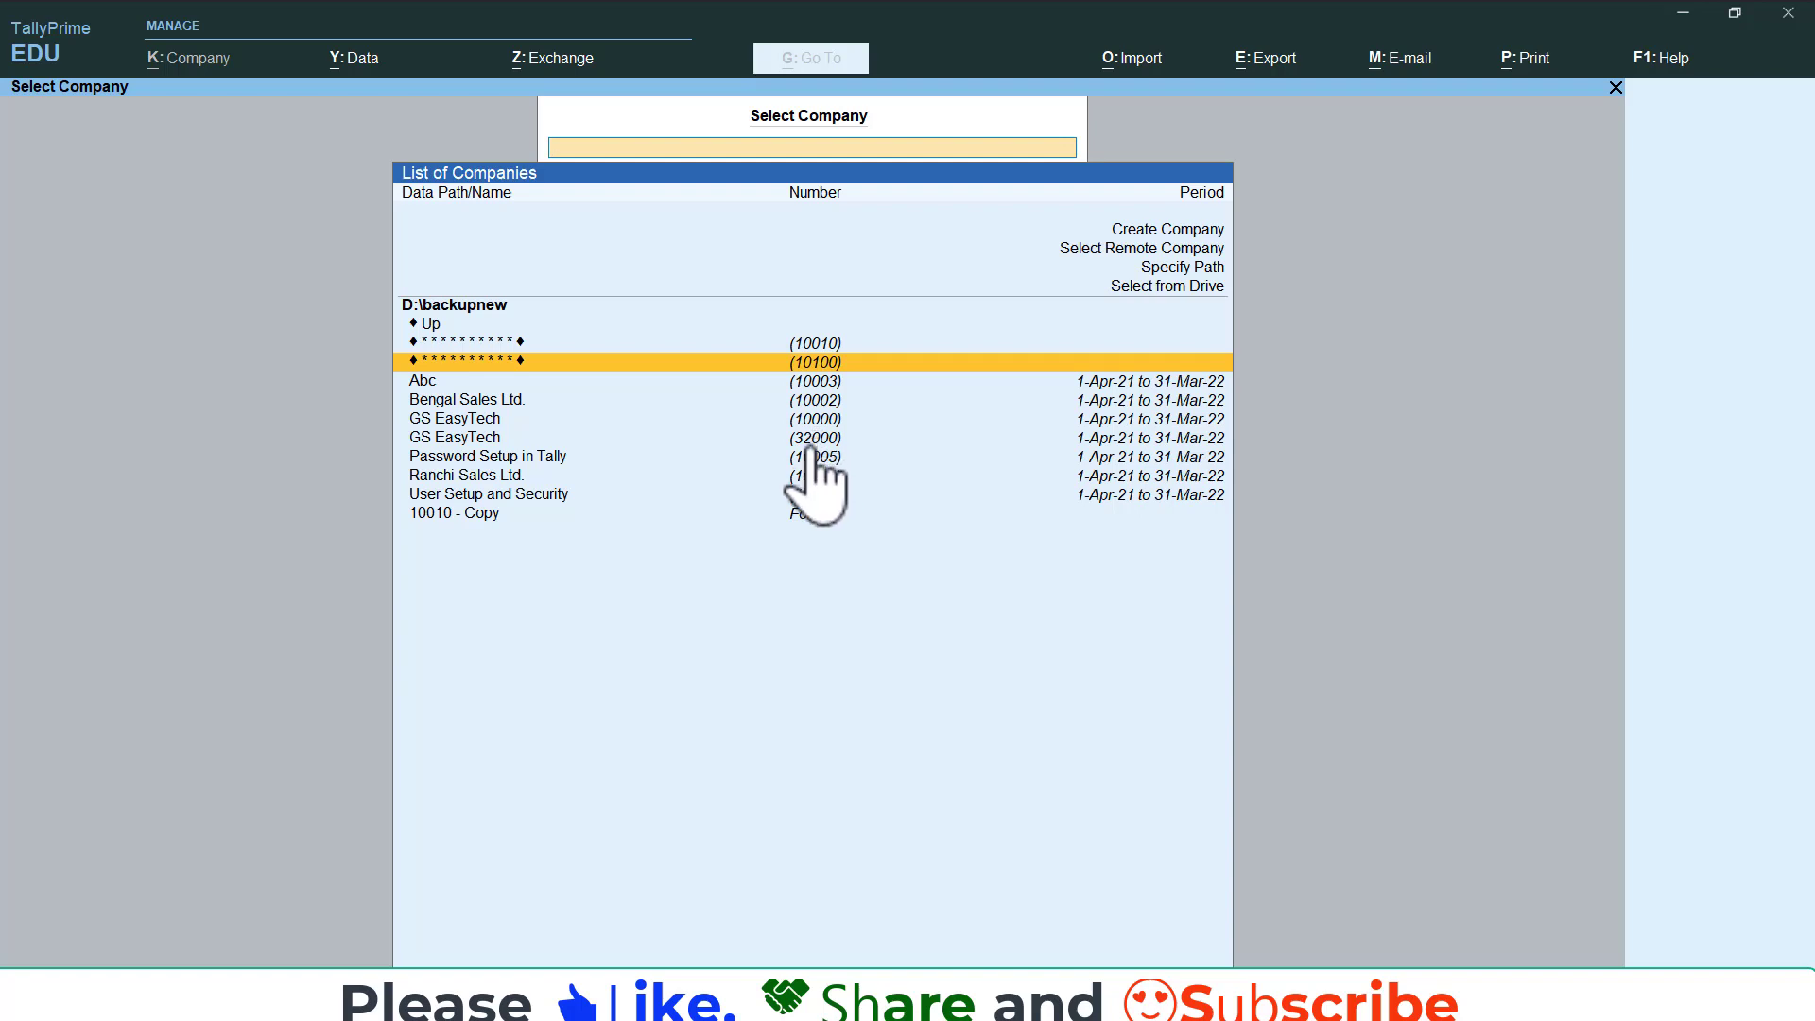
Load the company Password Setup in Tally (10005) and open its TallyVault password settings
click(492, 458)
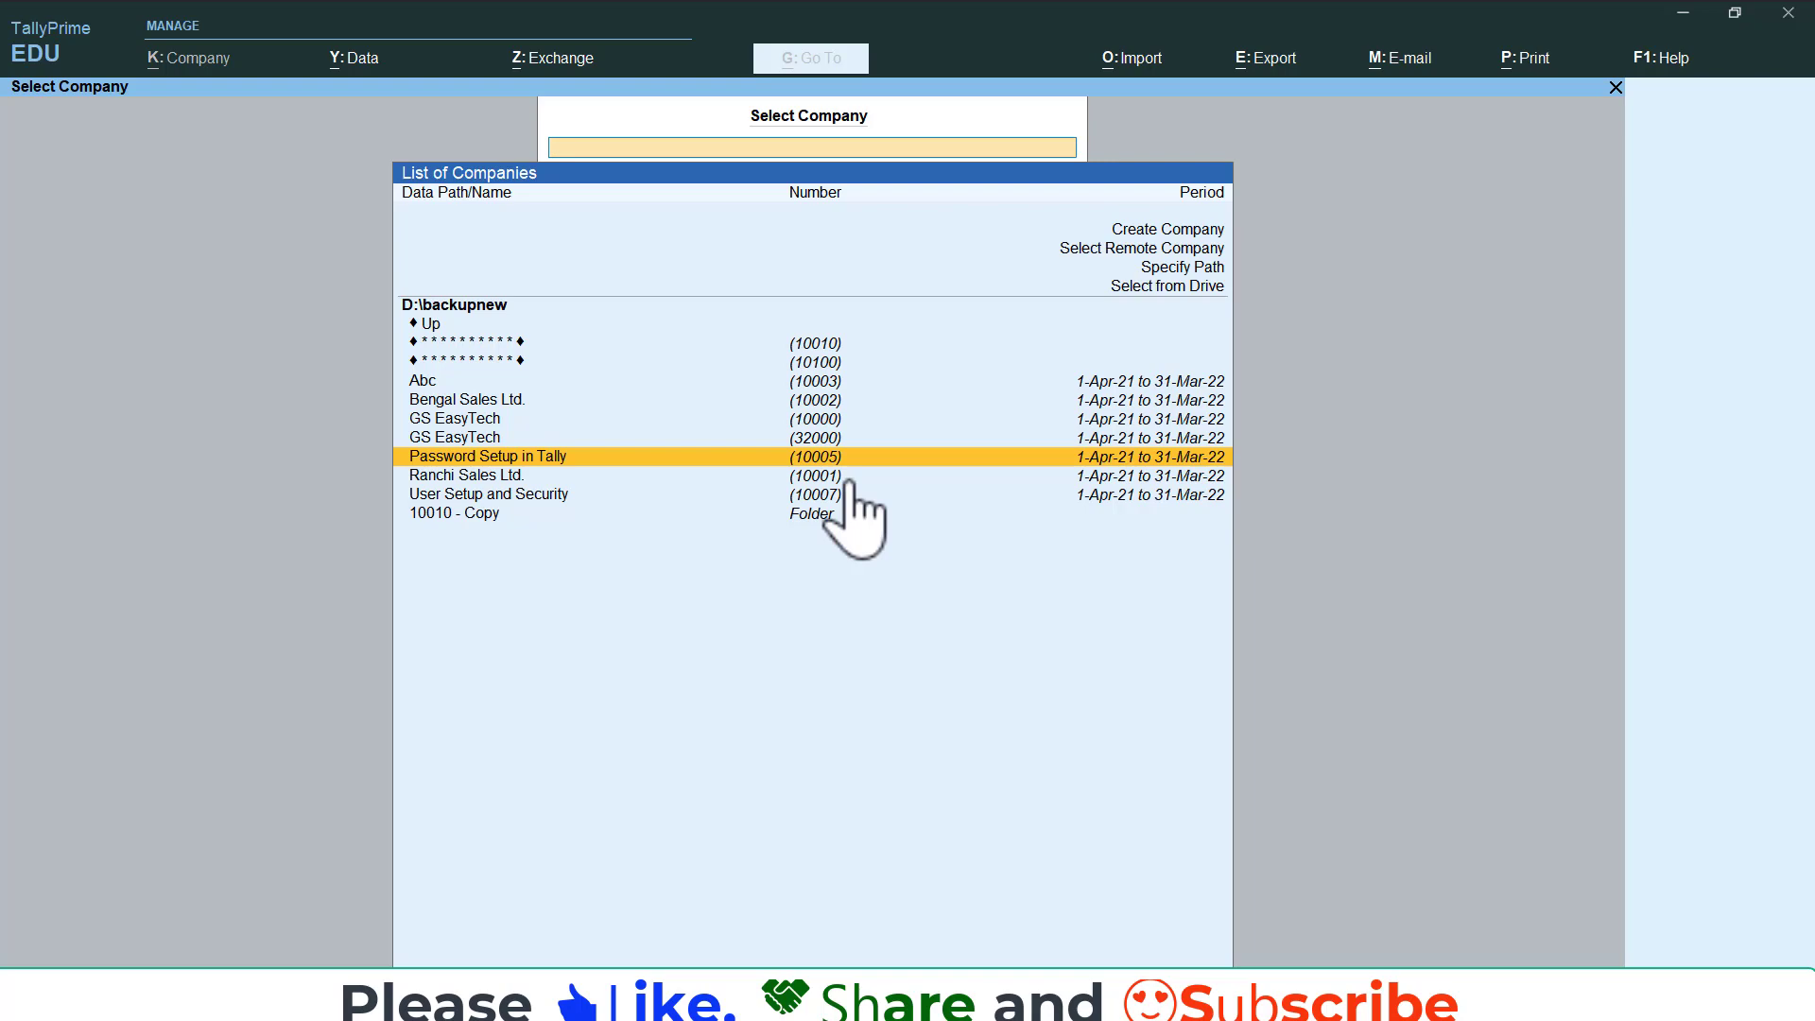
key(Return)
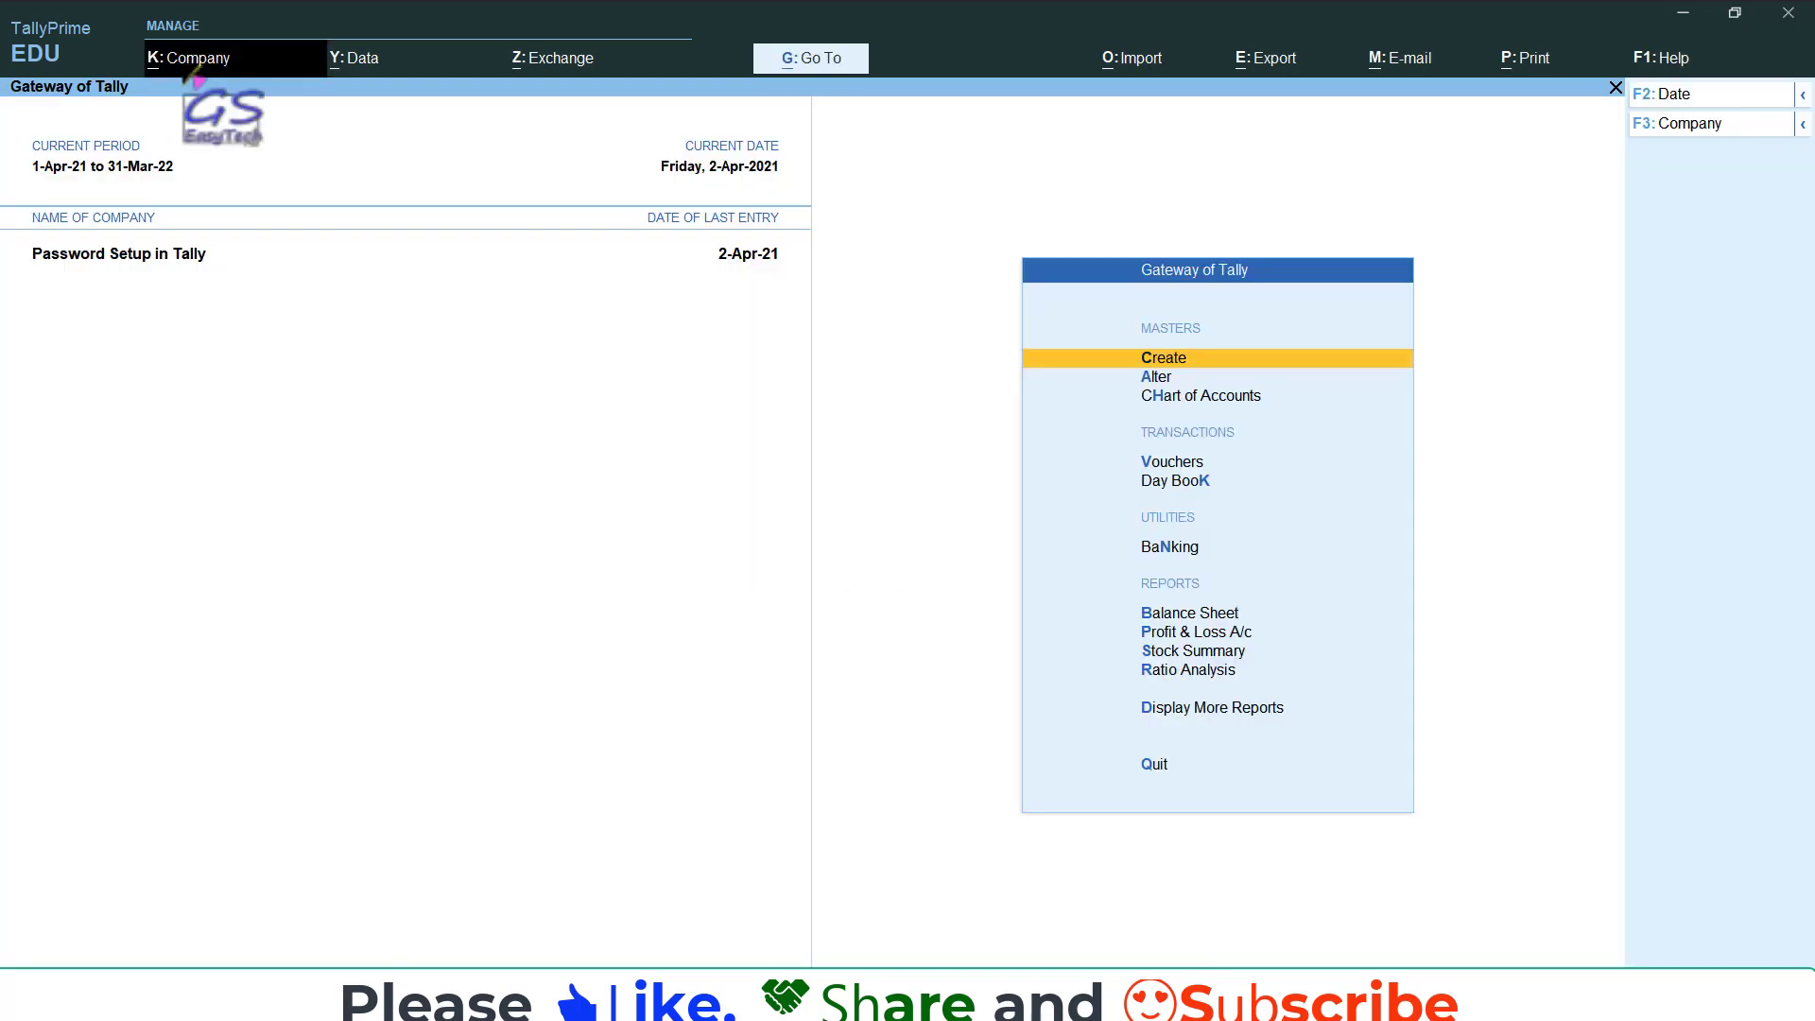
click(188, 68)
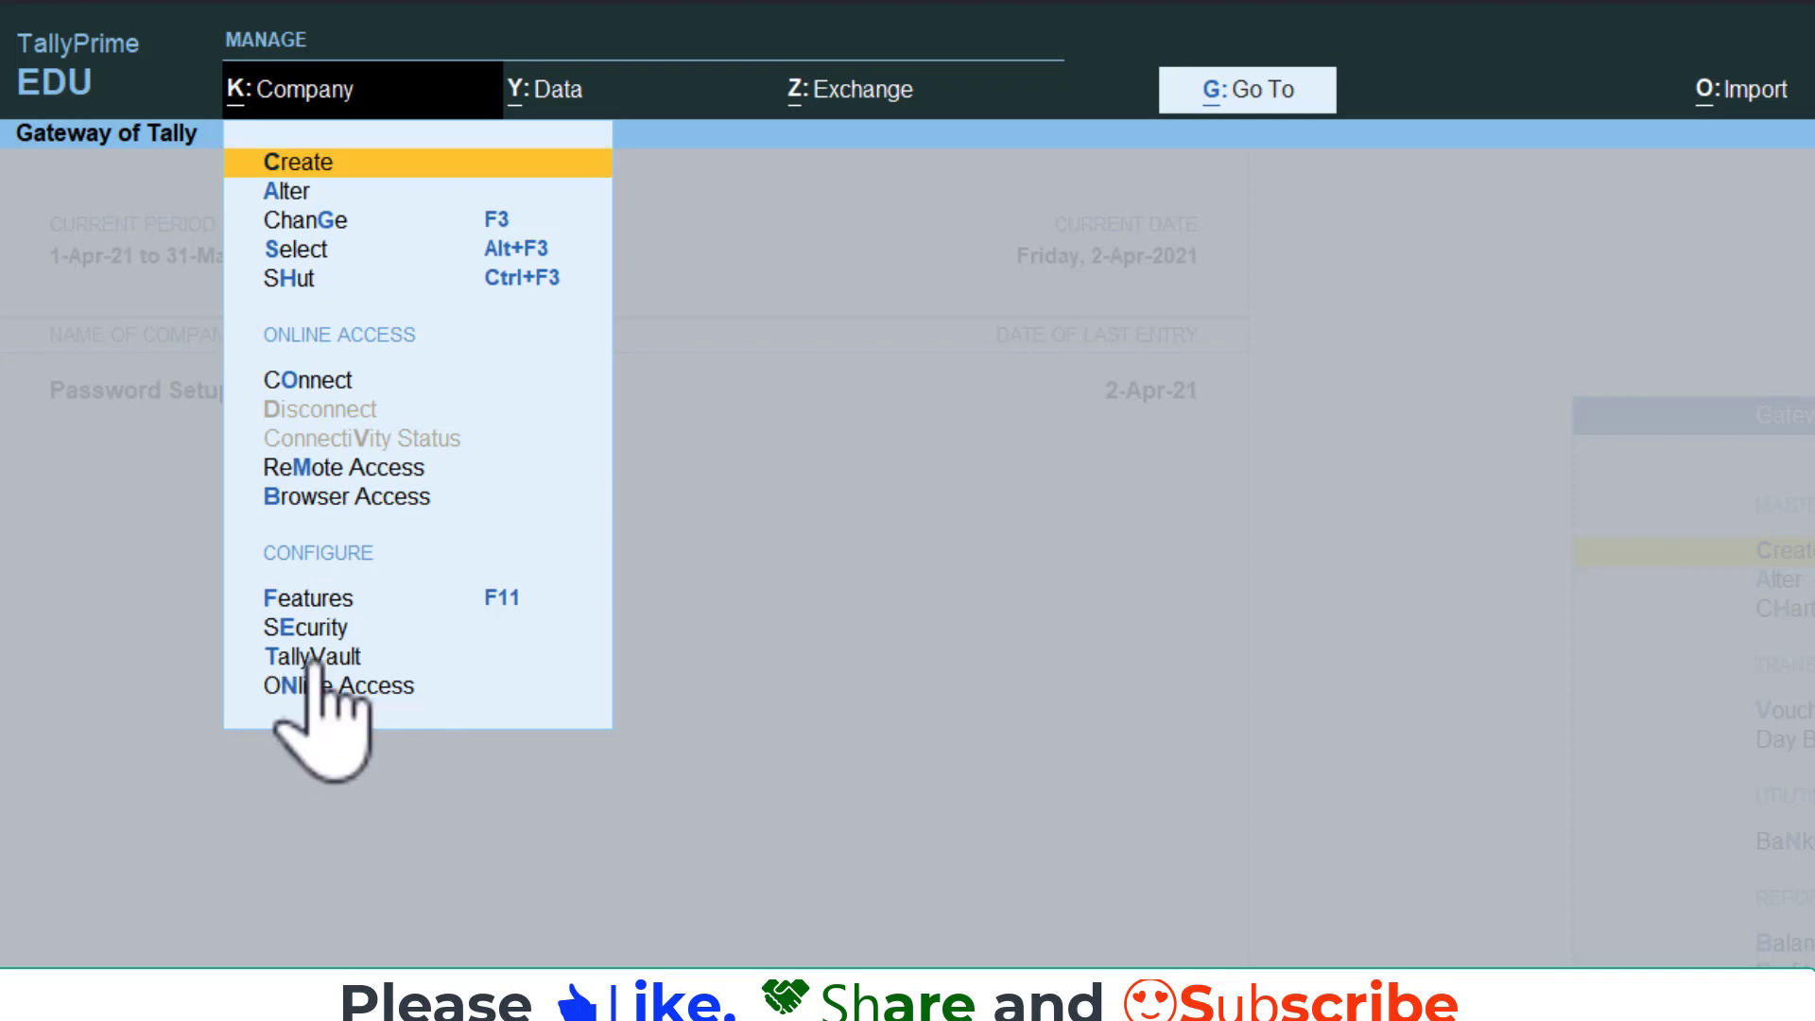
click(329, 656)
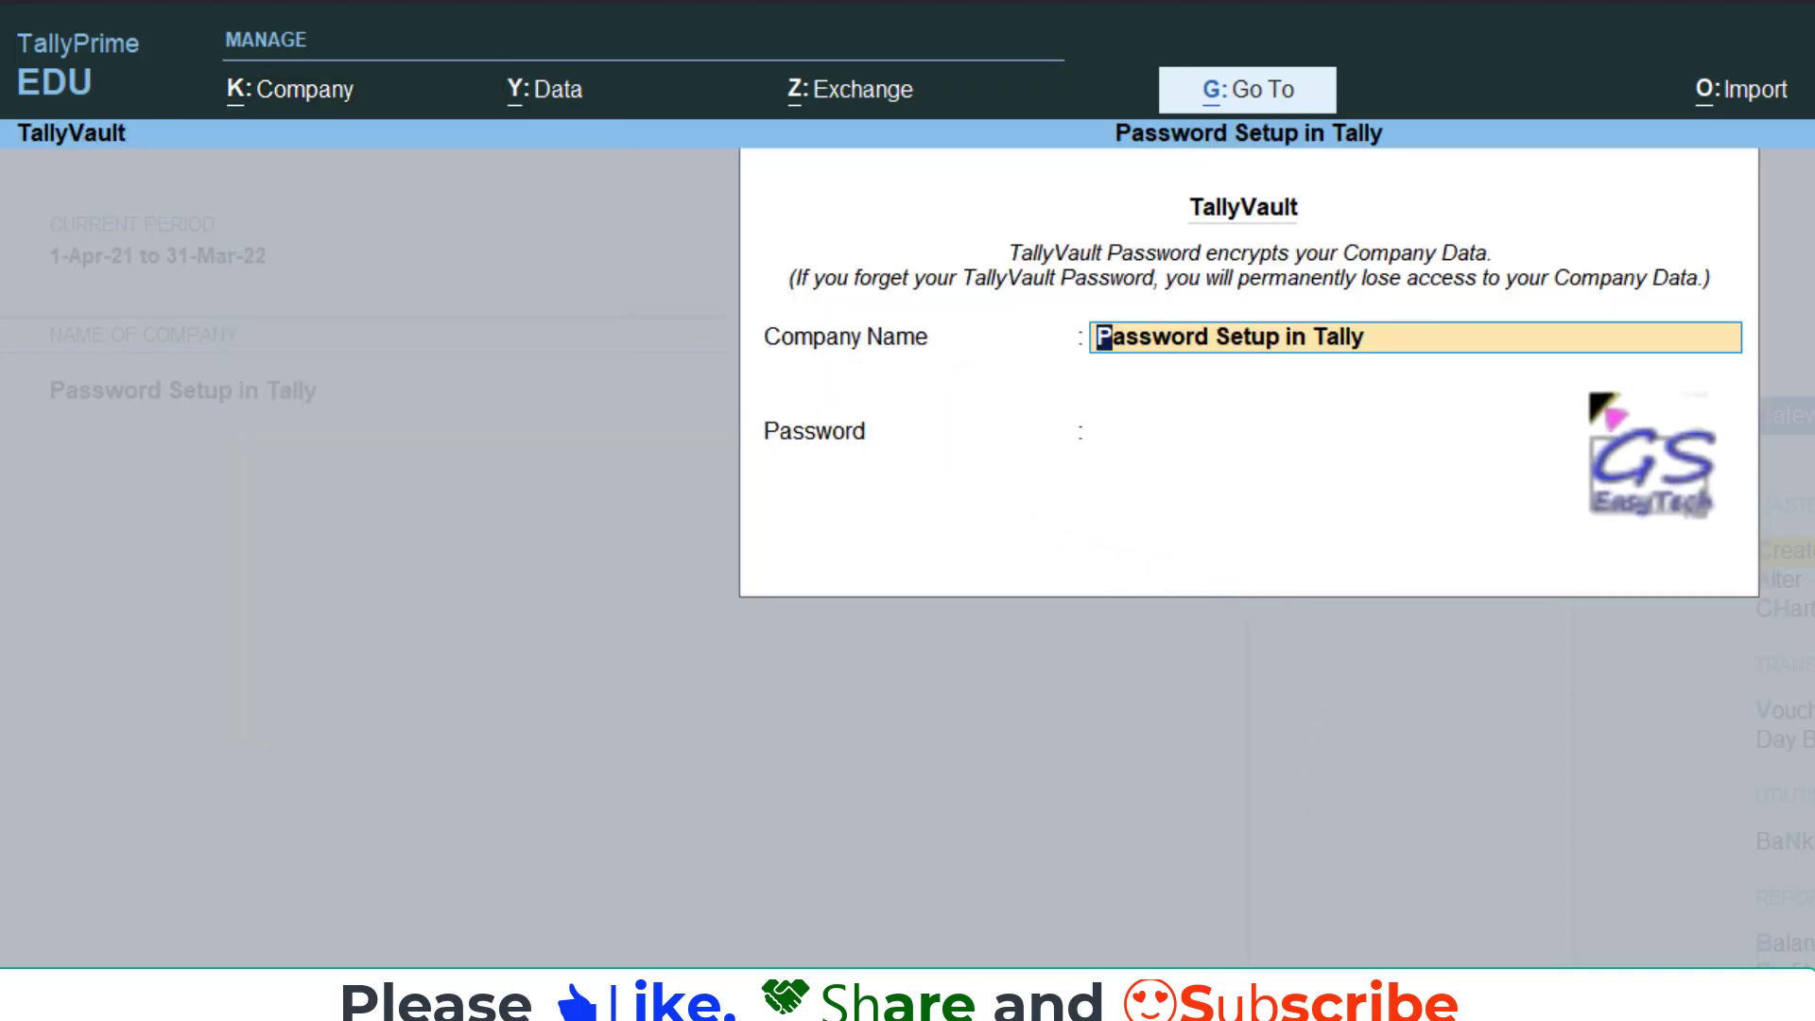
Keep the company name, enter and confirm the TallyVault password, and accept encrypting the company data
key(Return)
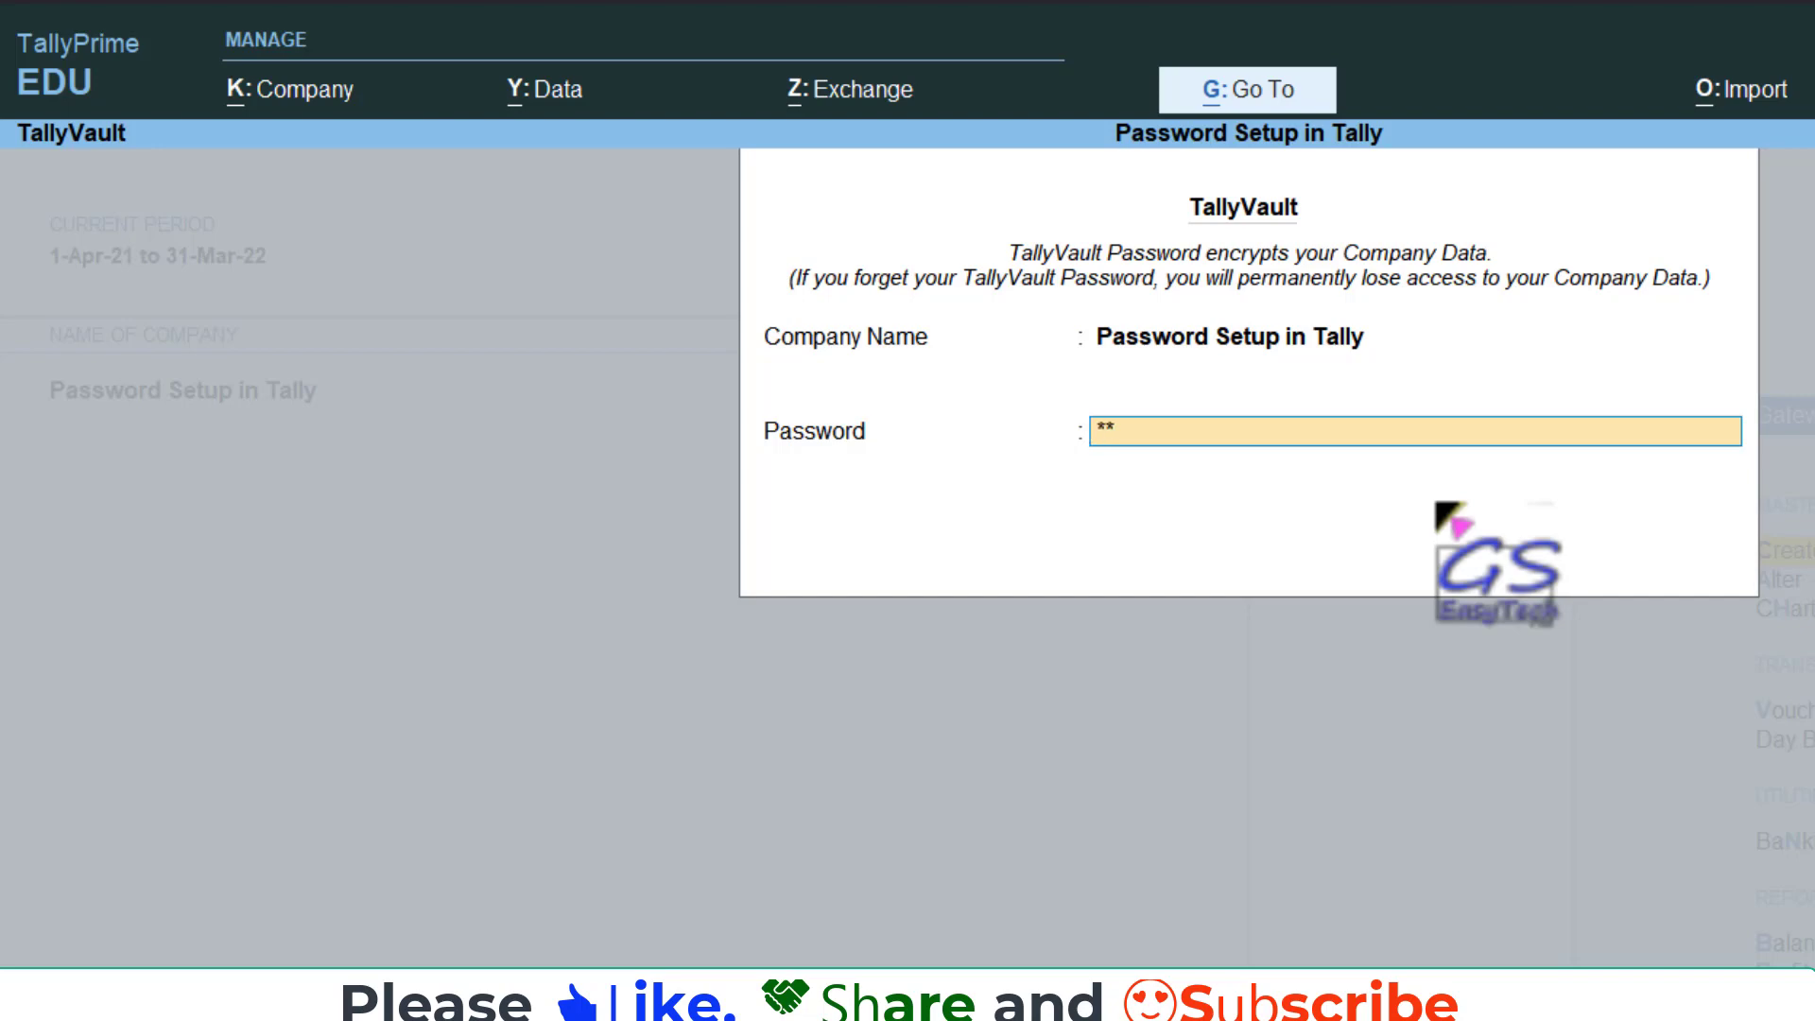
key(Return)
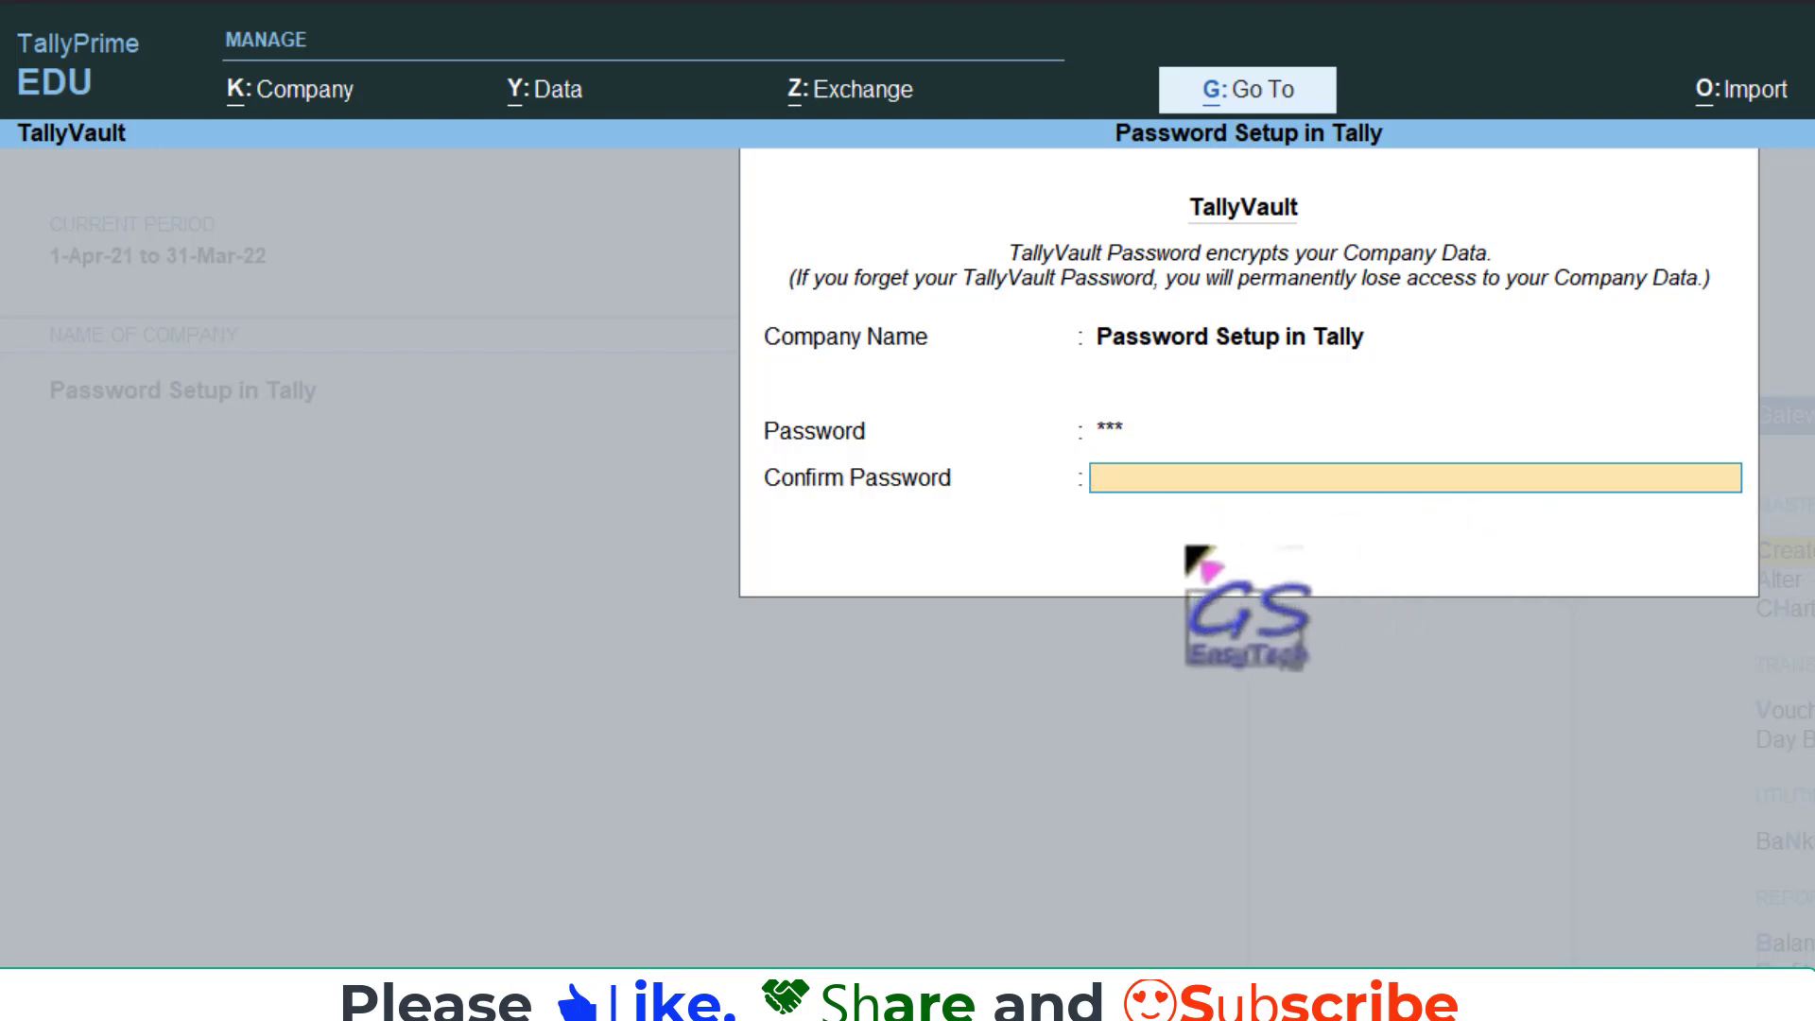
text(*)
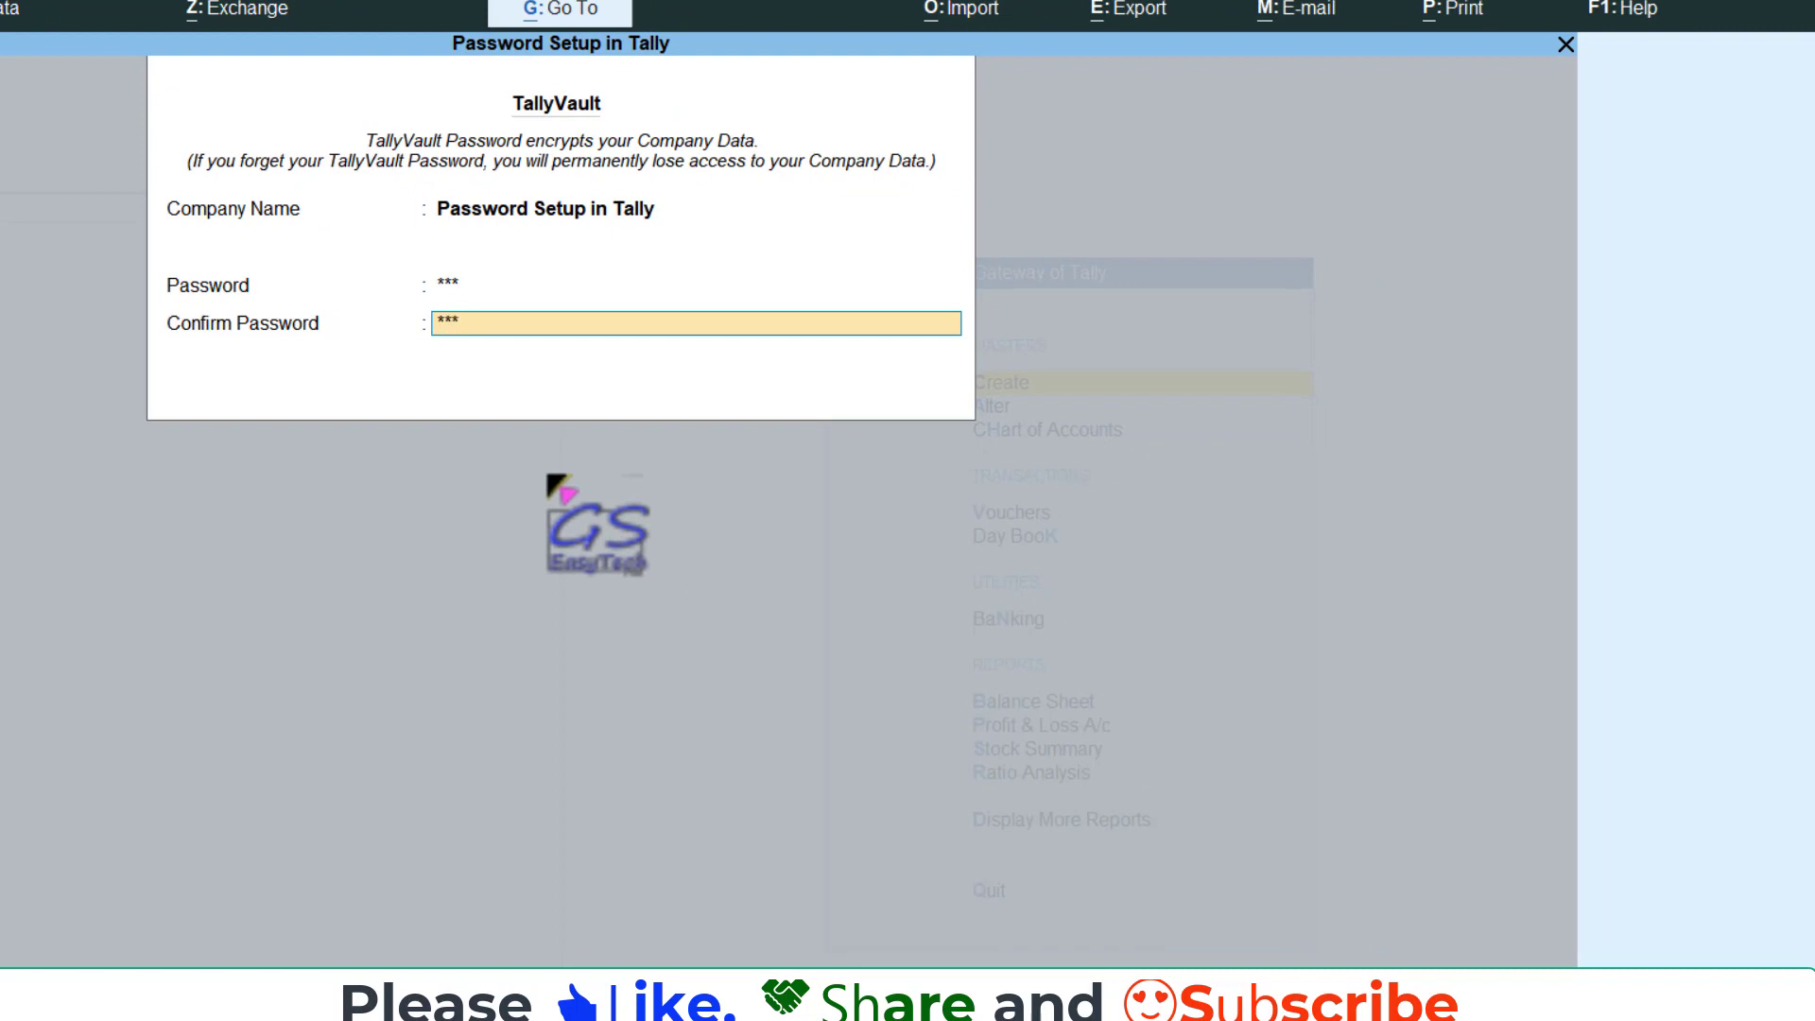
key(Return)
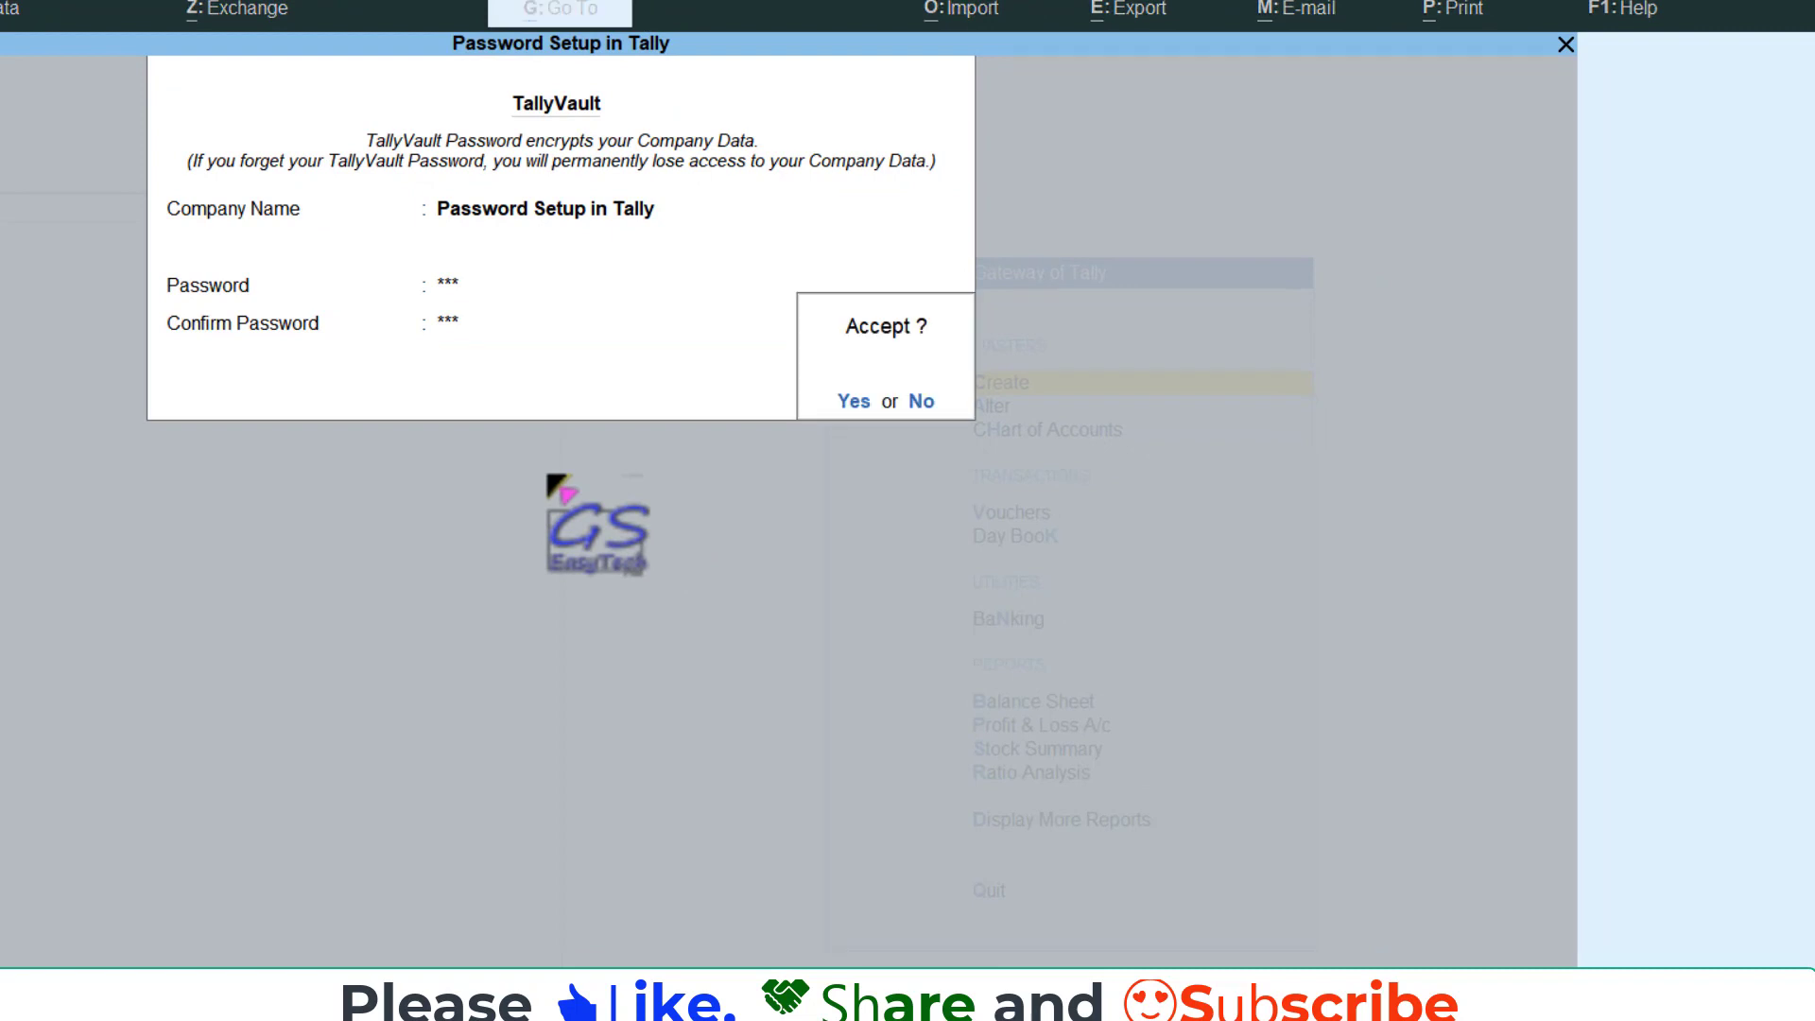
click(854, 402)
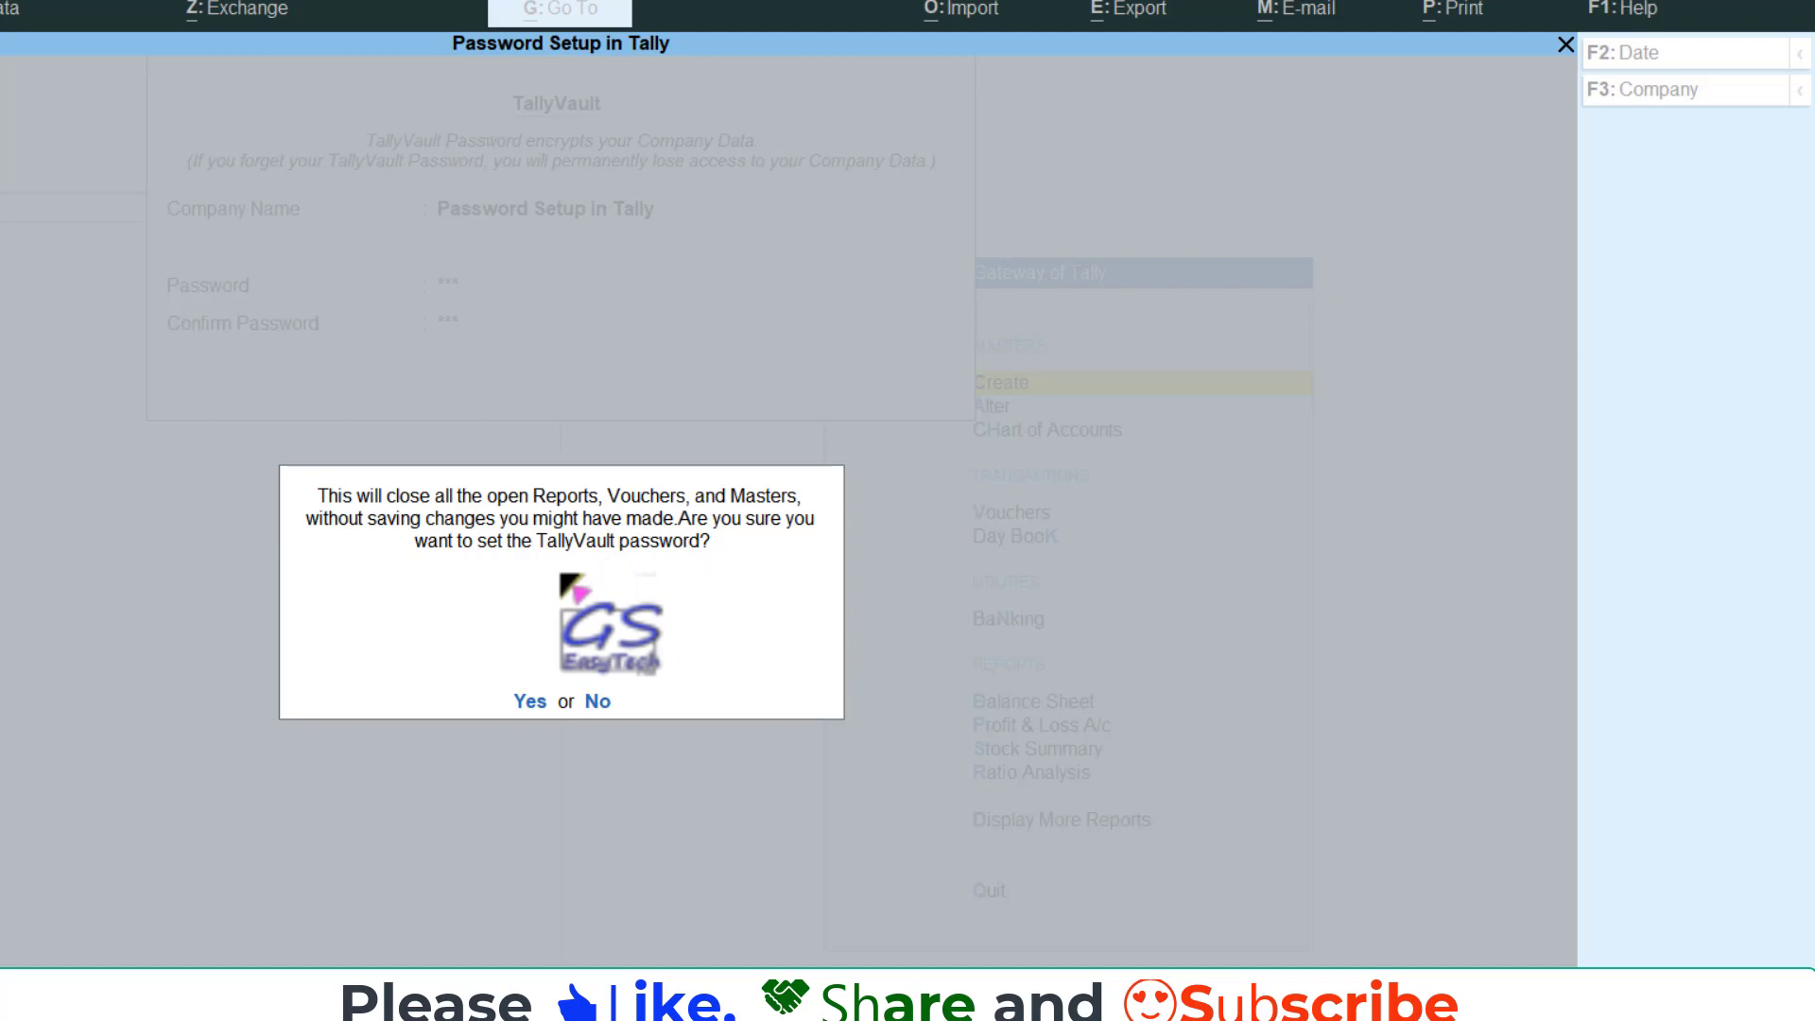
click(532, 701)
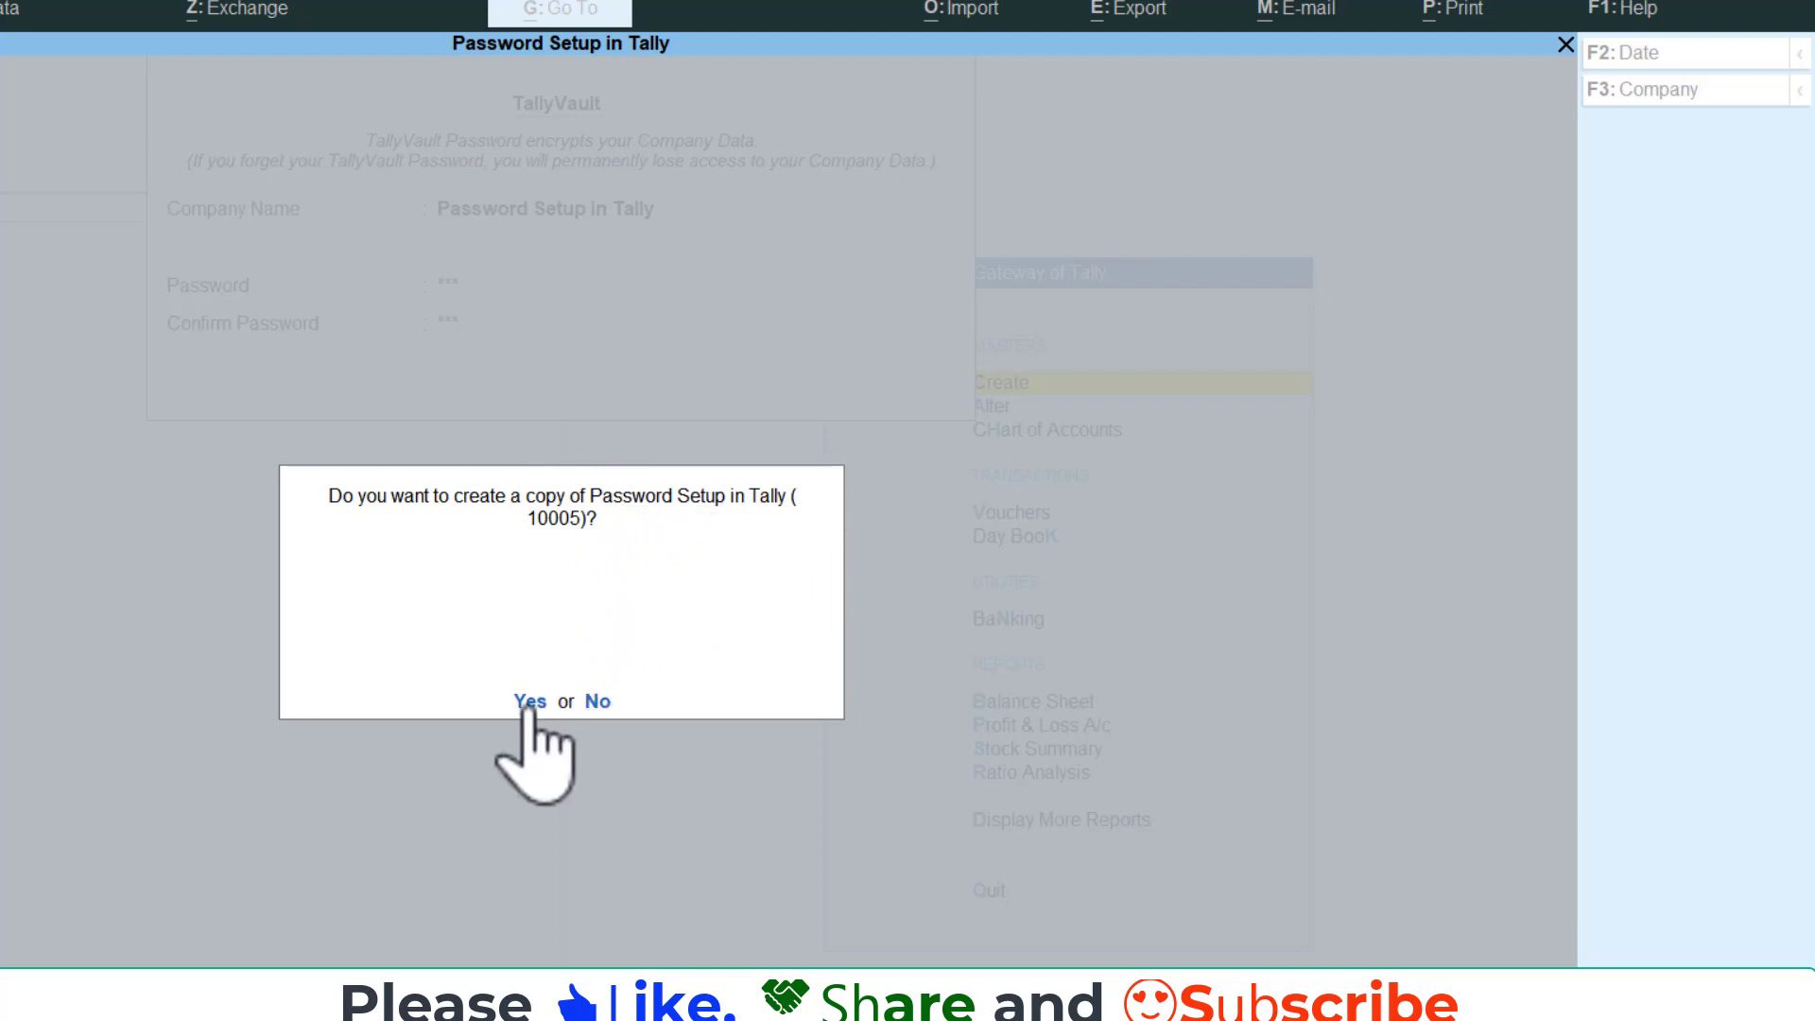
Create a copy of the company and unlock the encrypted company by entering its TallyVault password
click(528, 704)
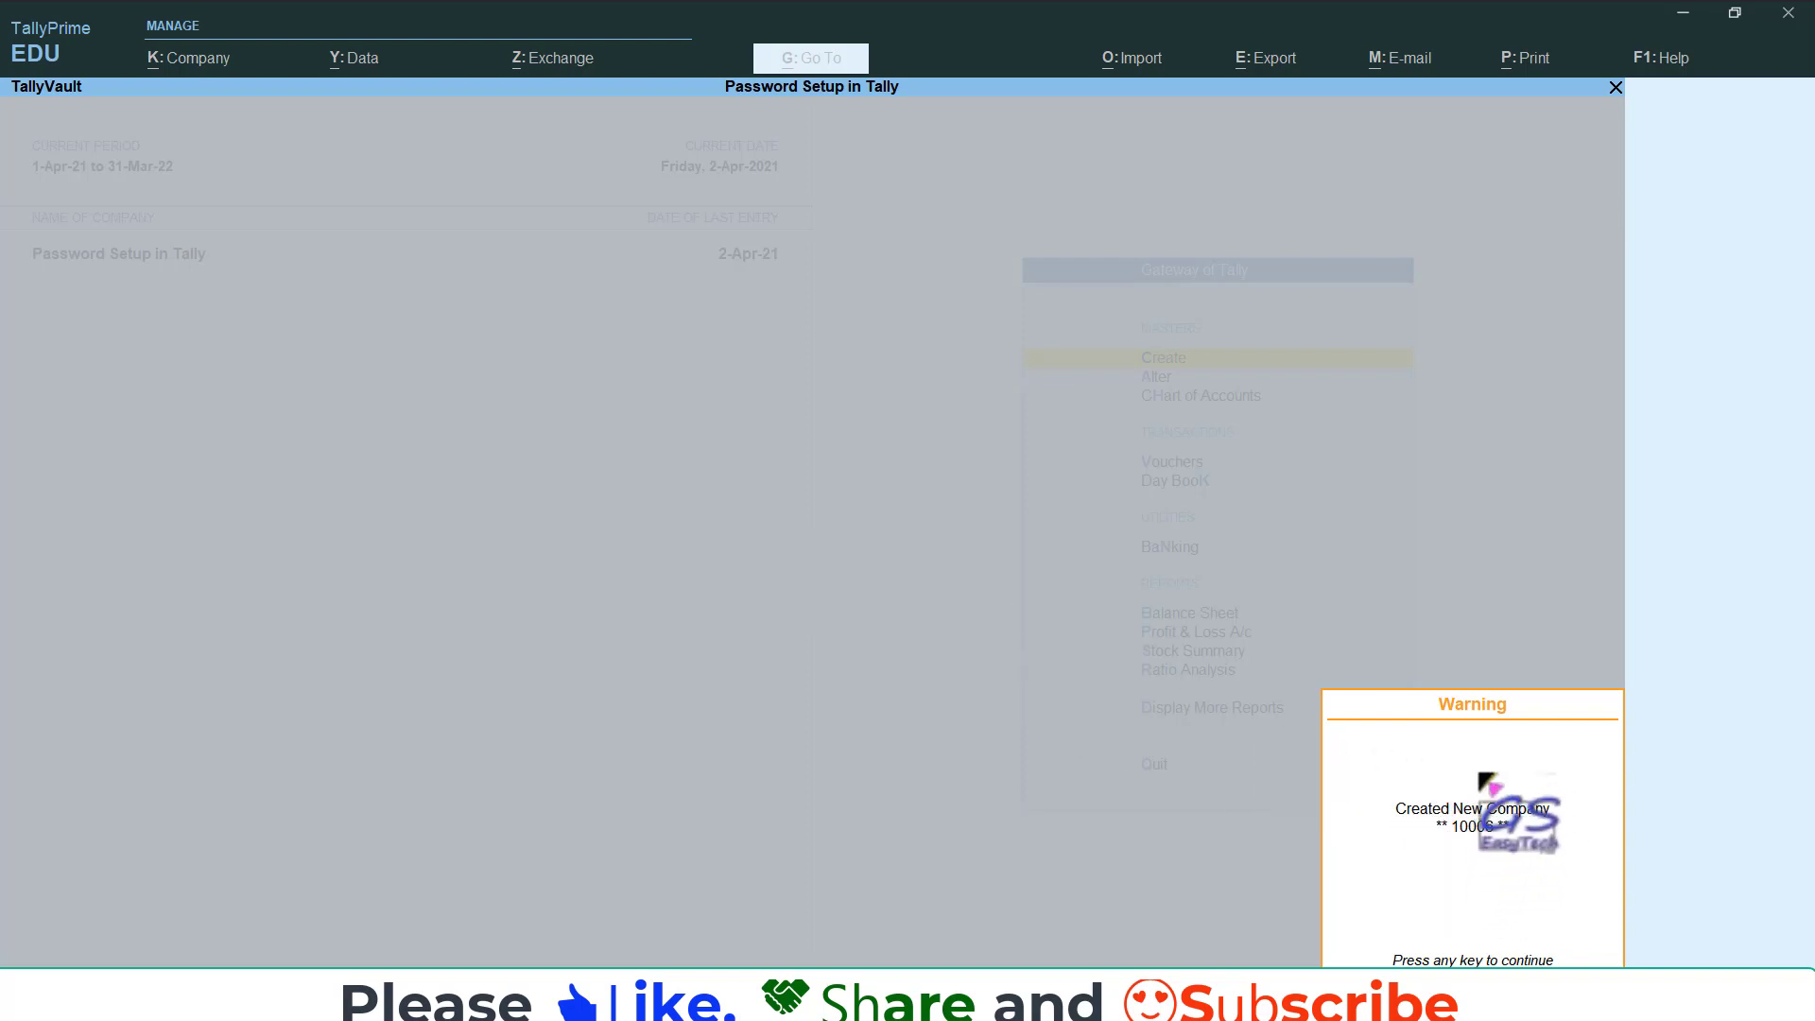
click(1487, 783)
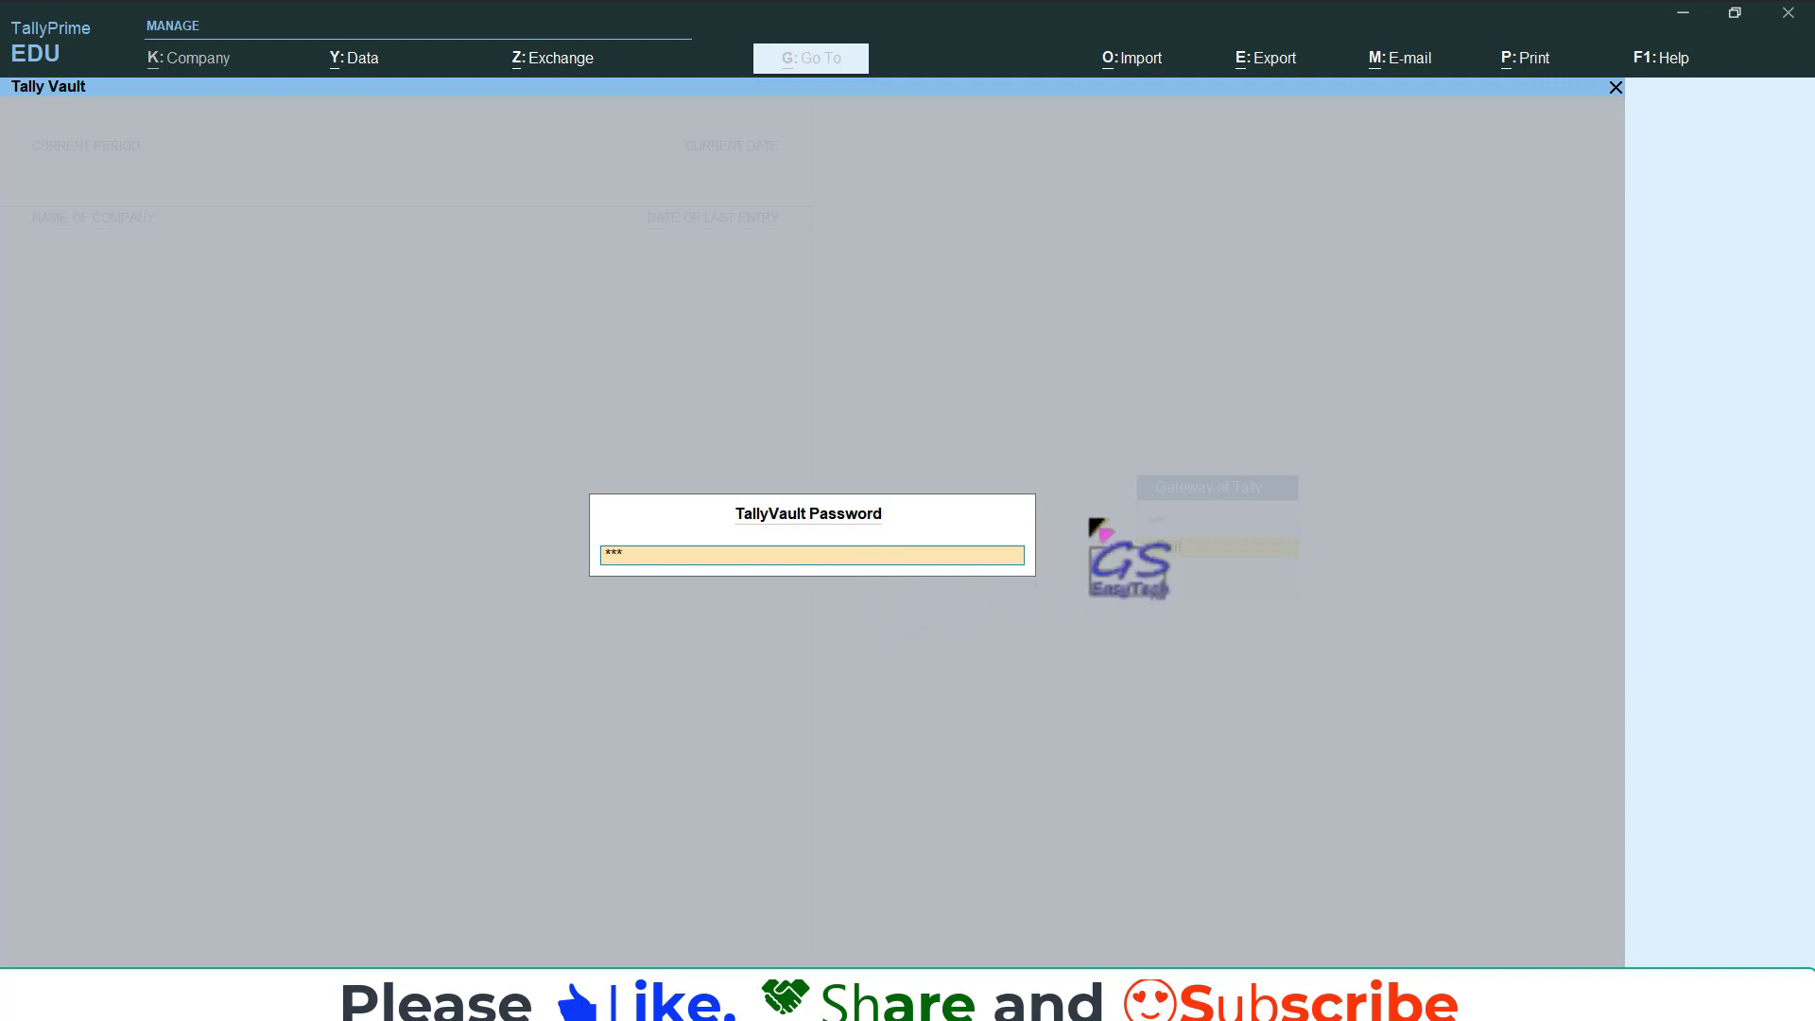
key(Return)
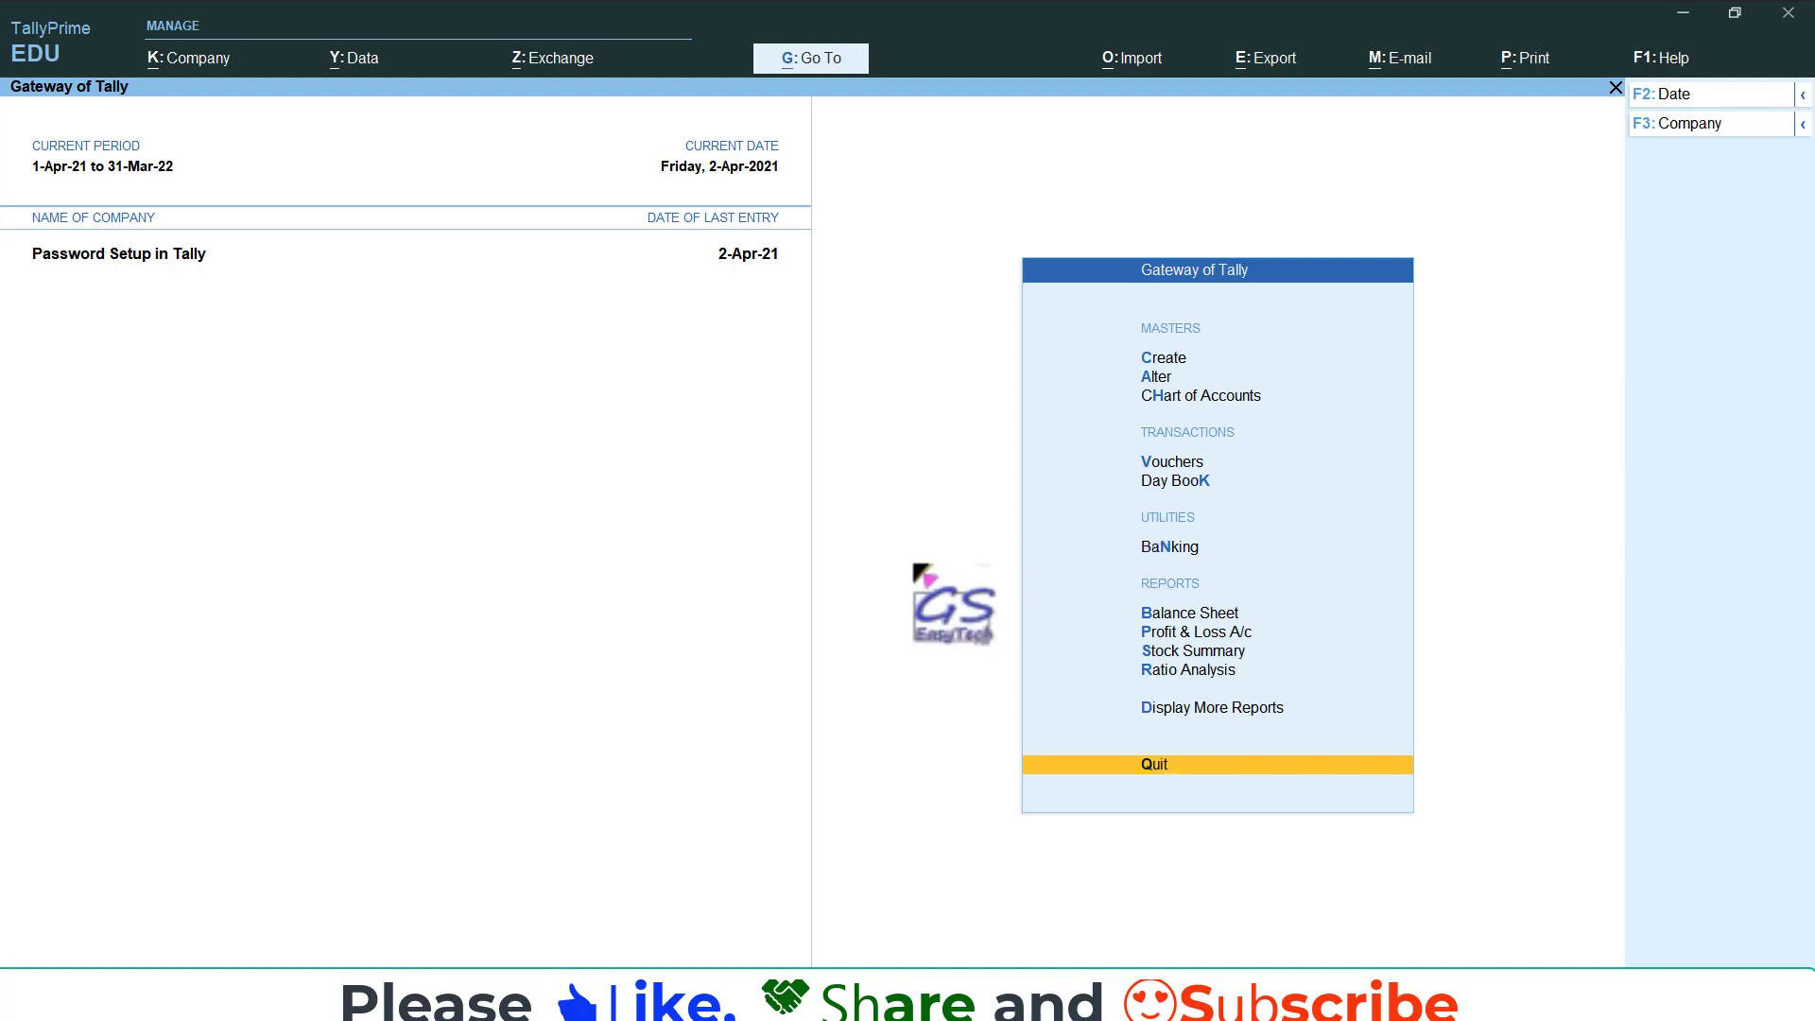
Shut the company Password Setup in Tally (10005)
click(195, 68)
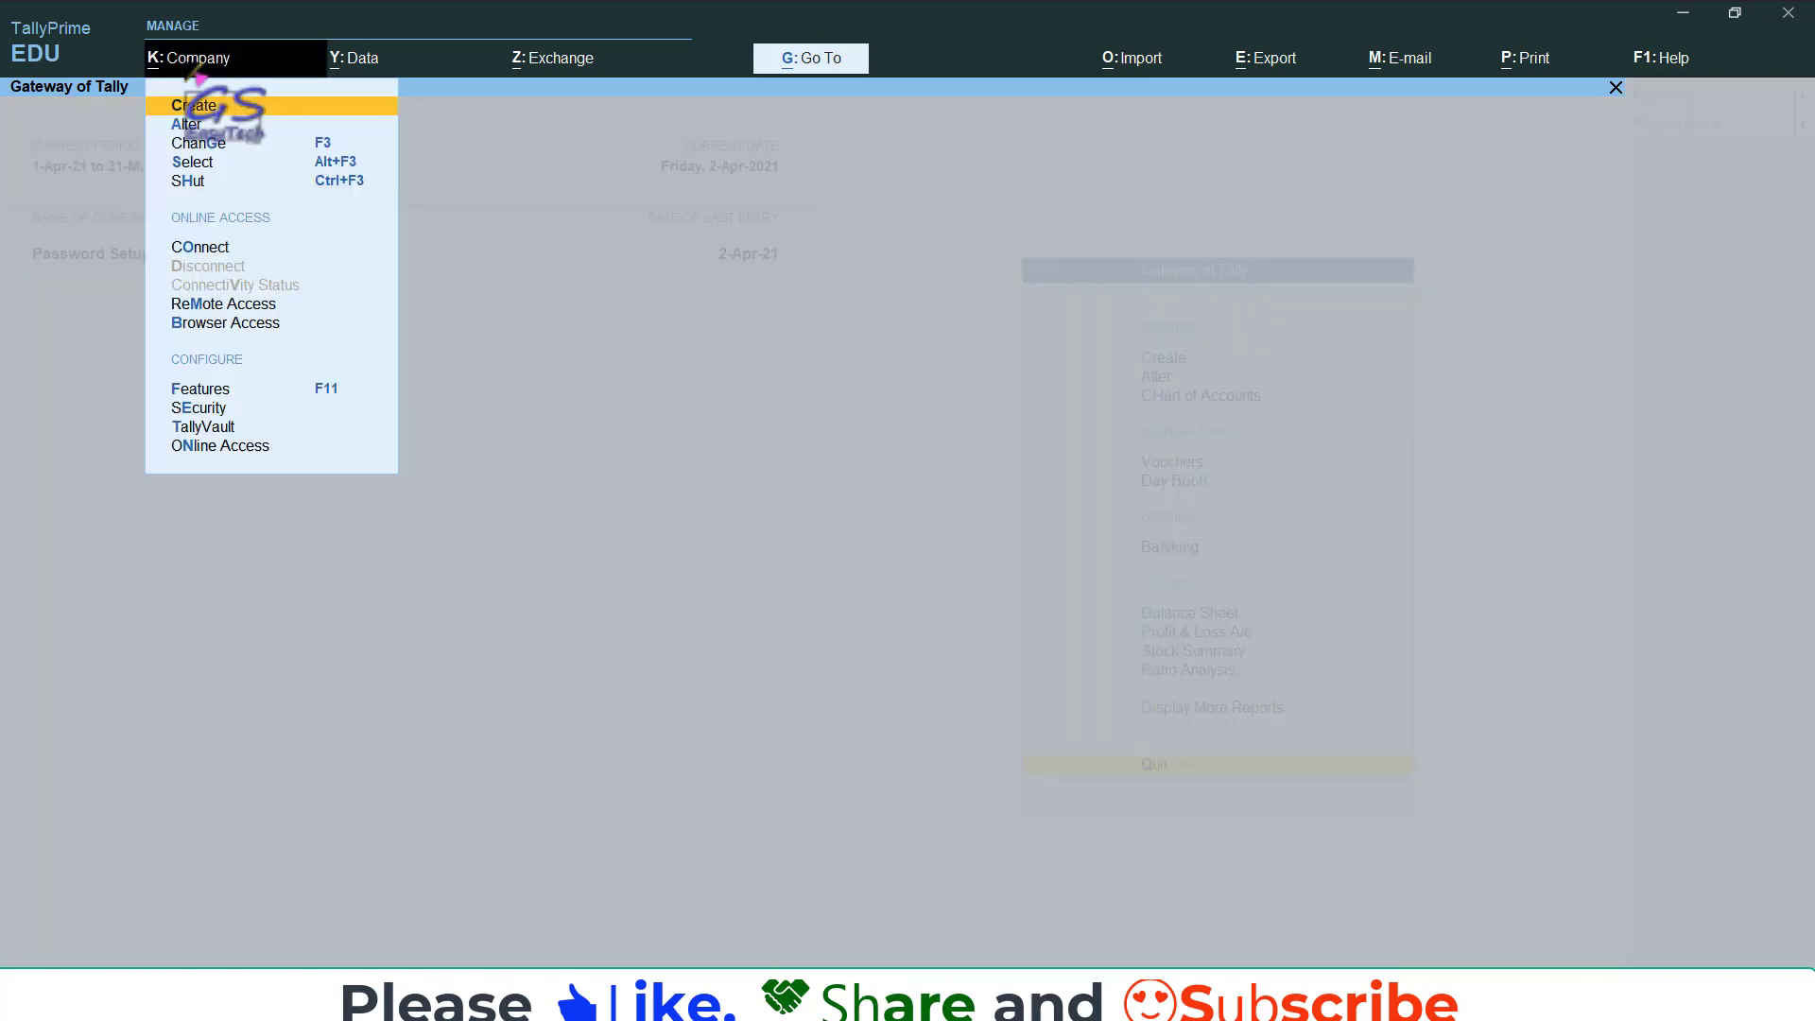
click(203, 181)
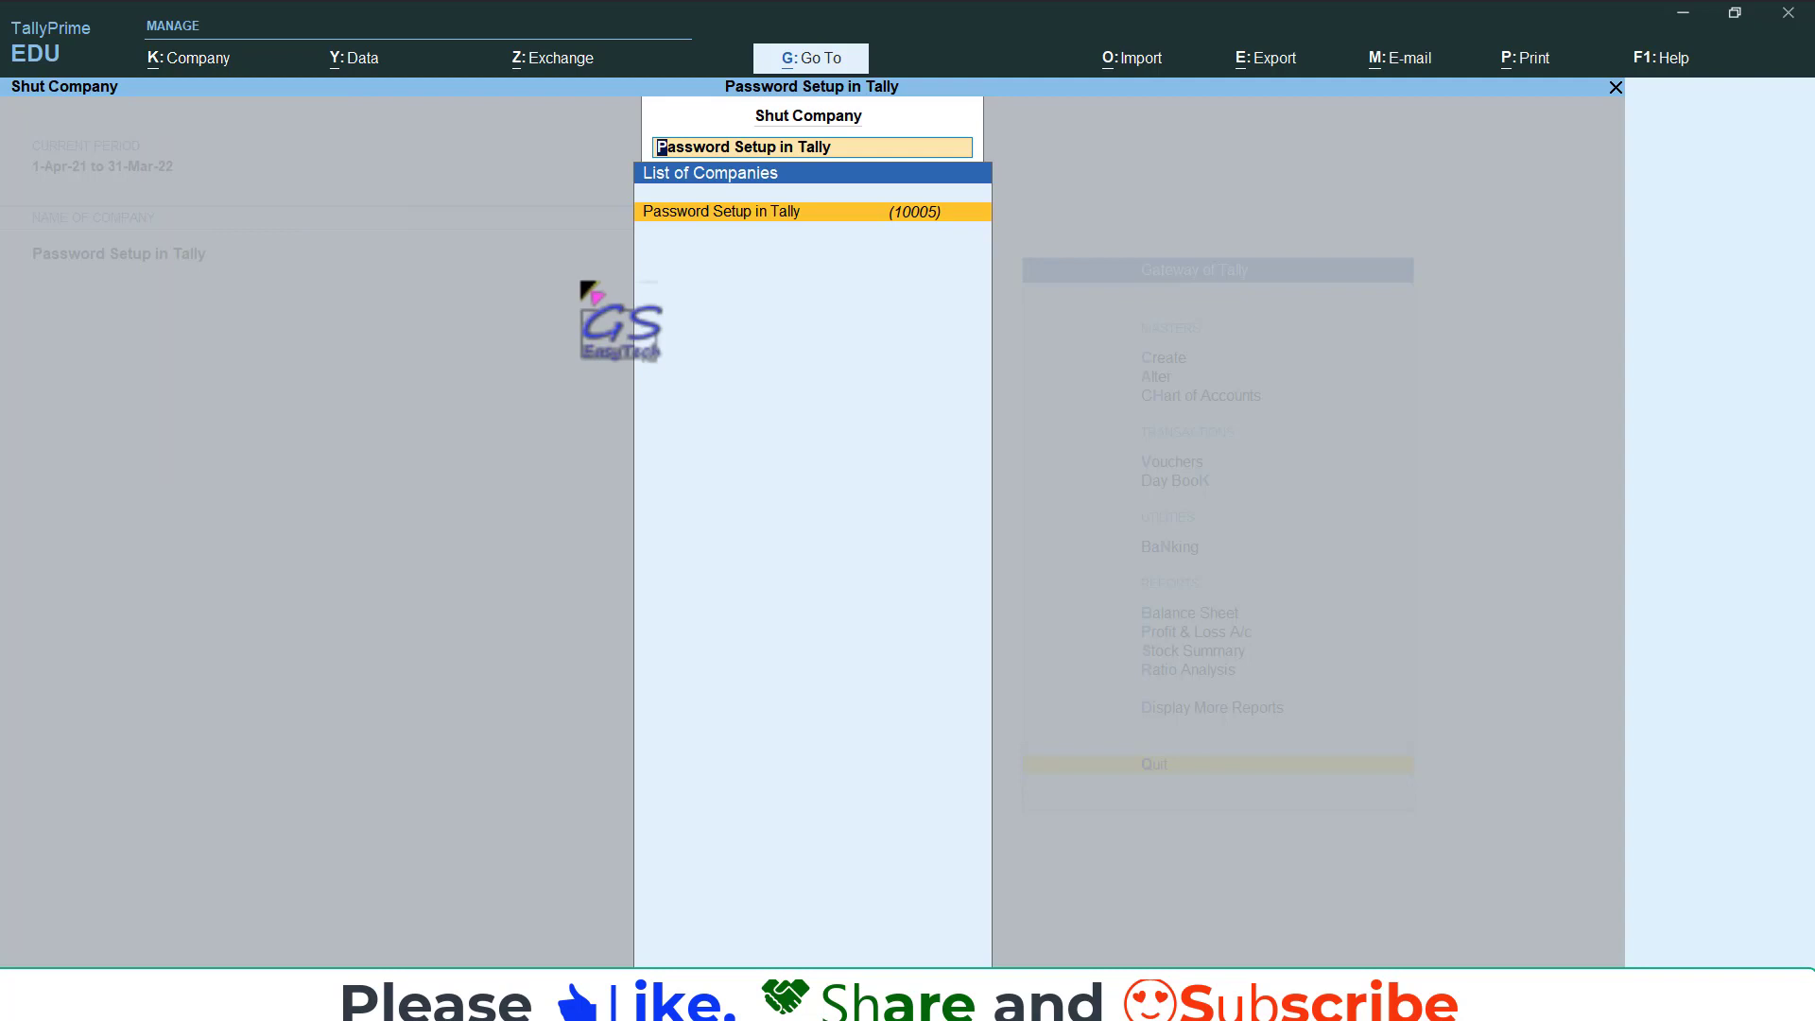
click(935, 216)
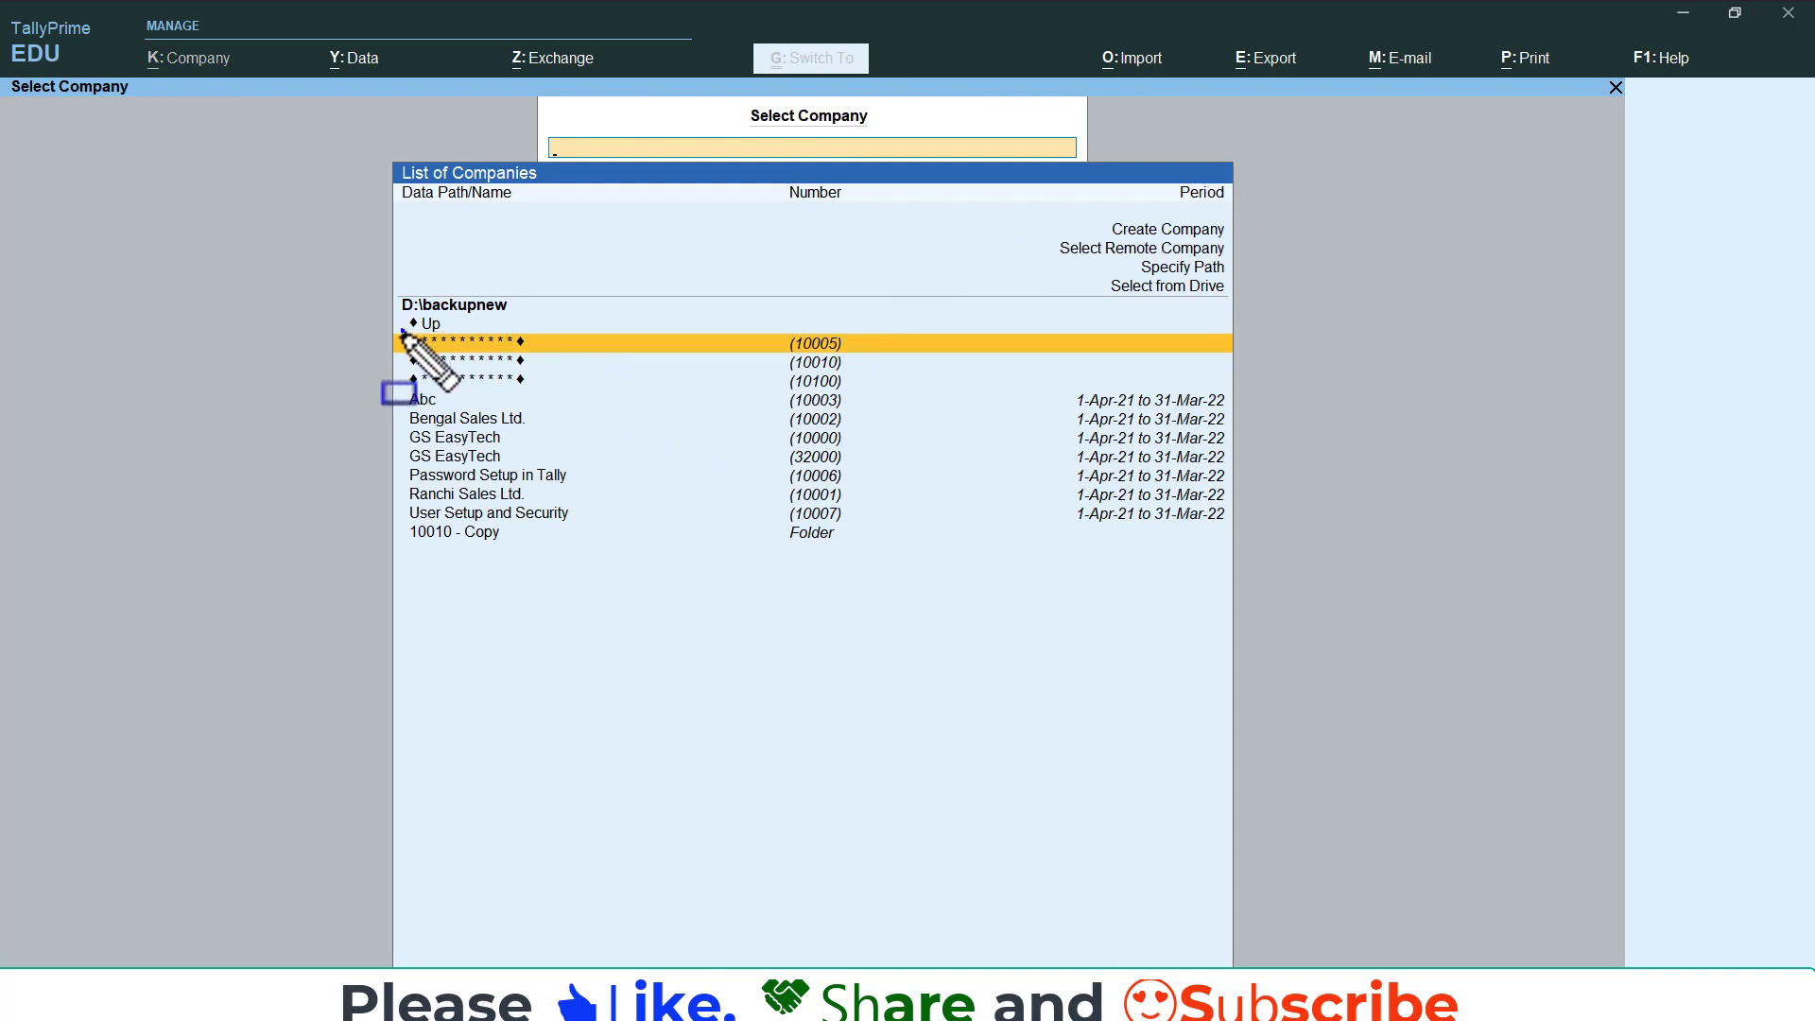
drag(401, 331, 550, 355)
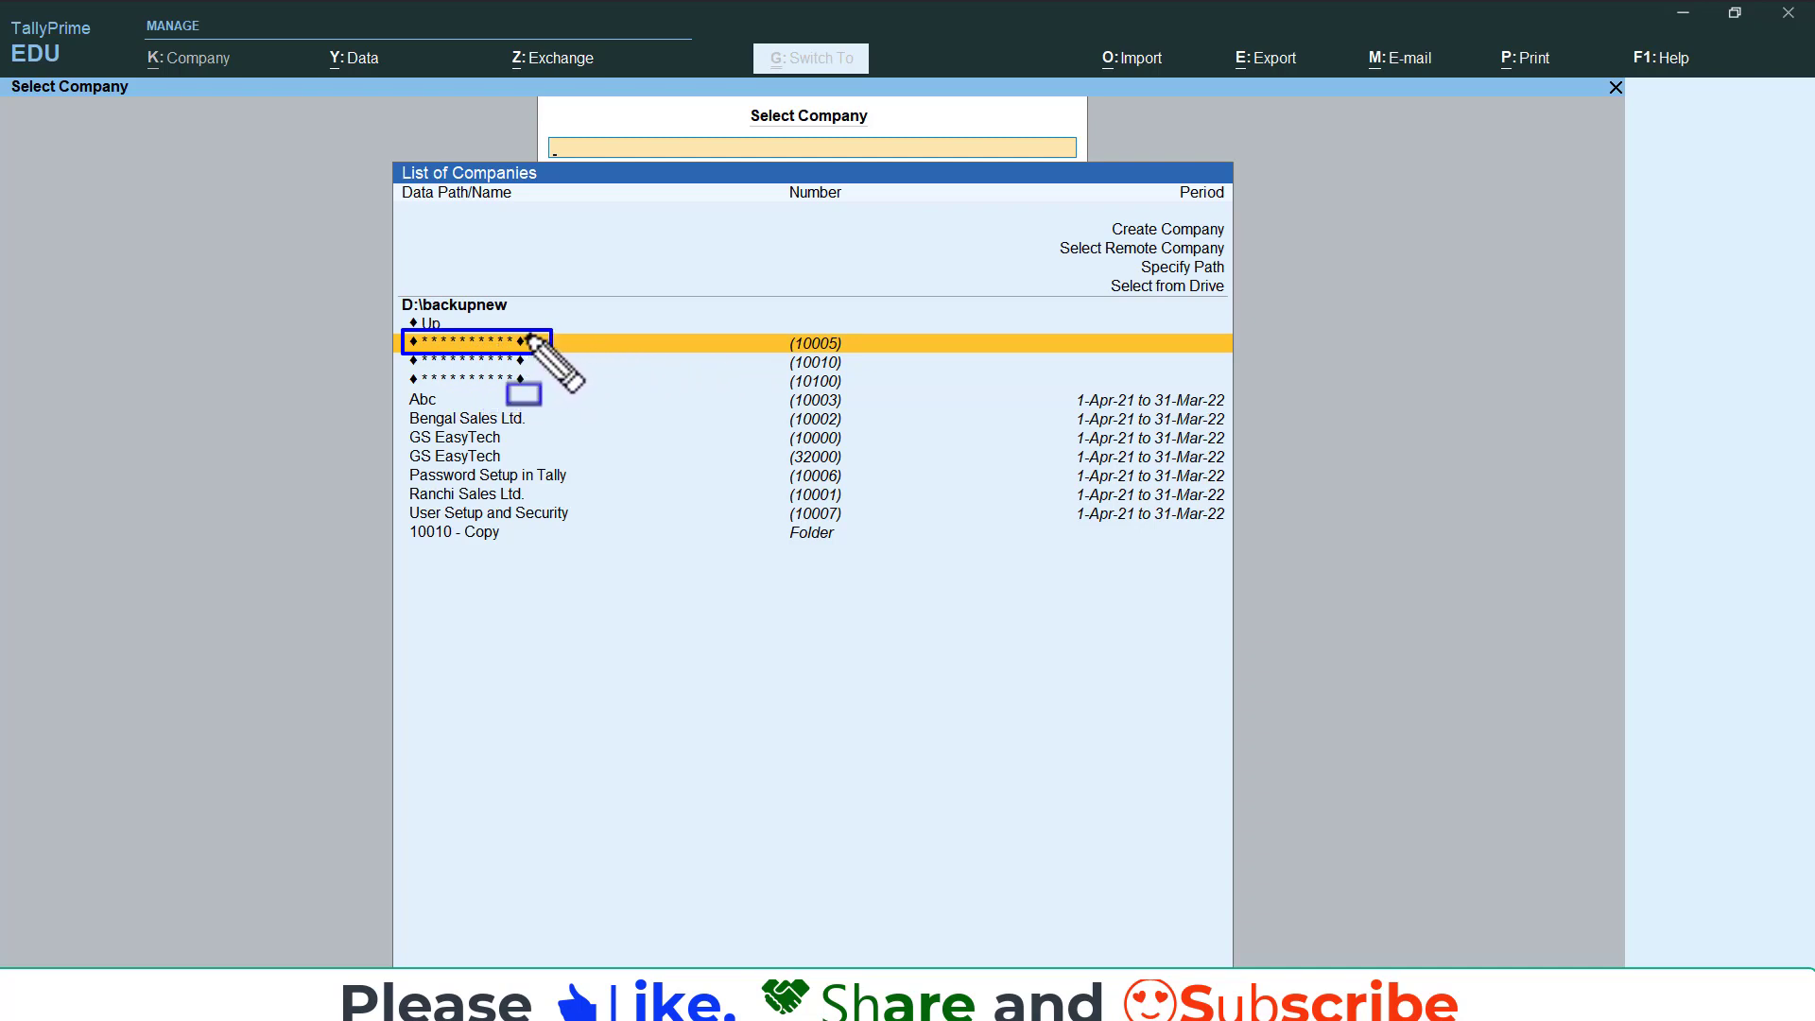
mouse_move(780, 328)
mouse_down()
mouse_move(783, 359)
mouse_move(851, 357)
mouse_up()
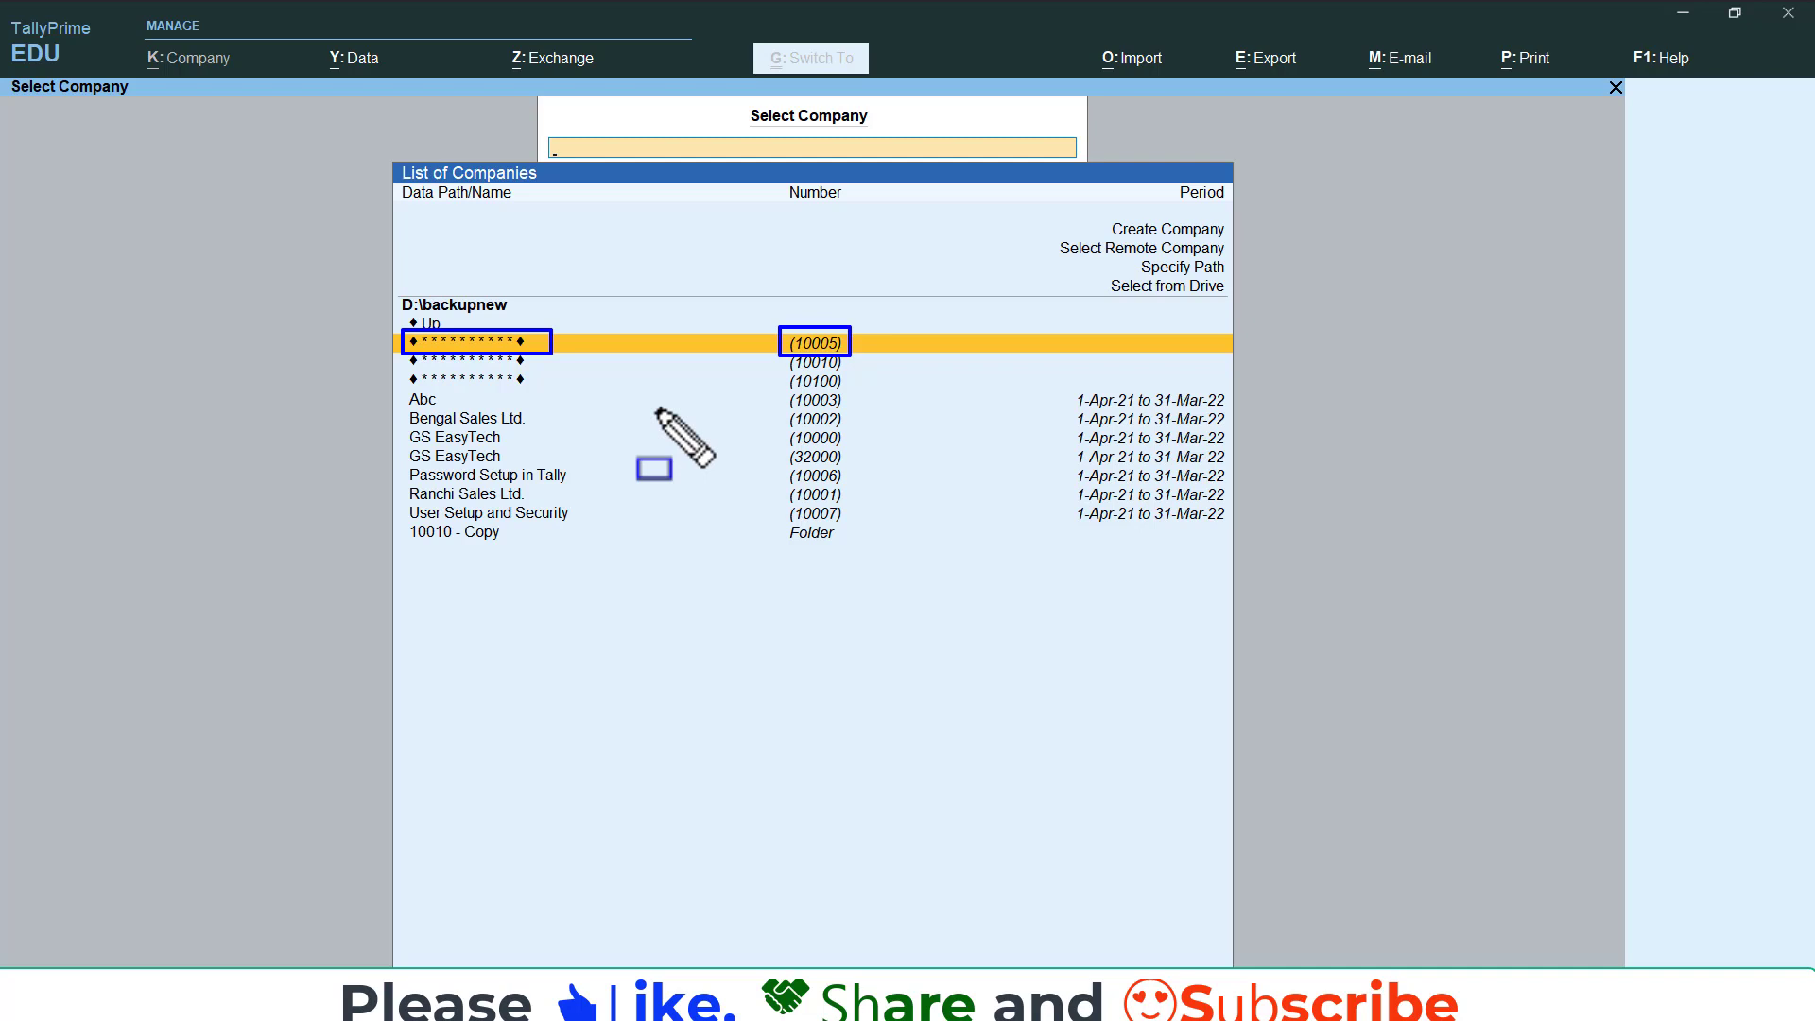
key(Escape)
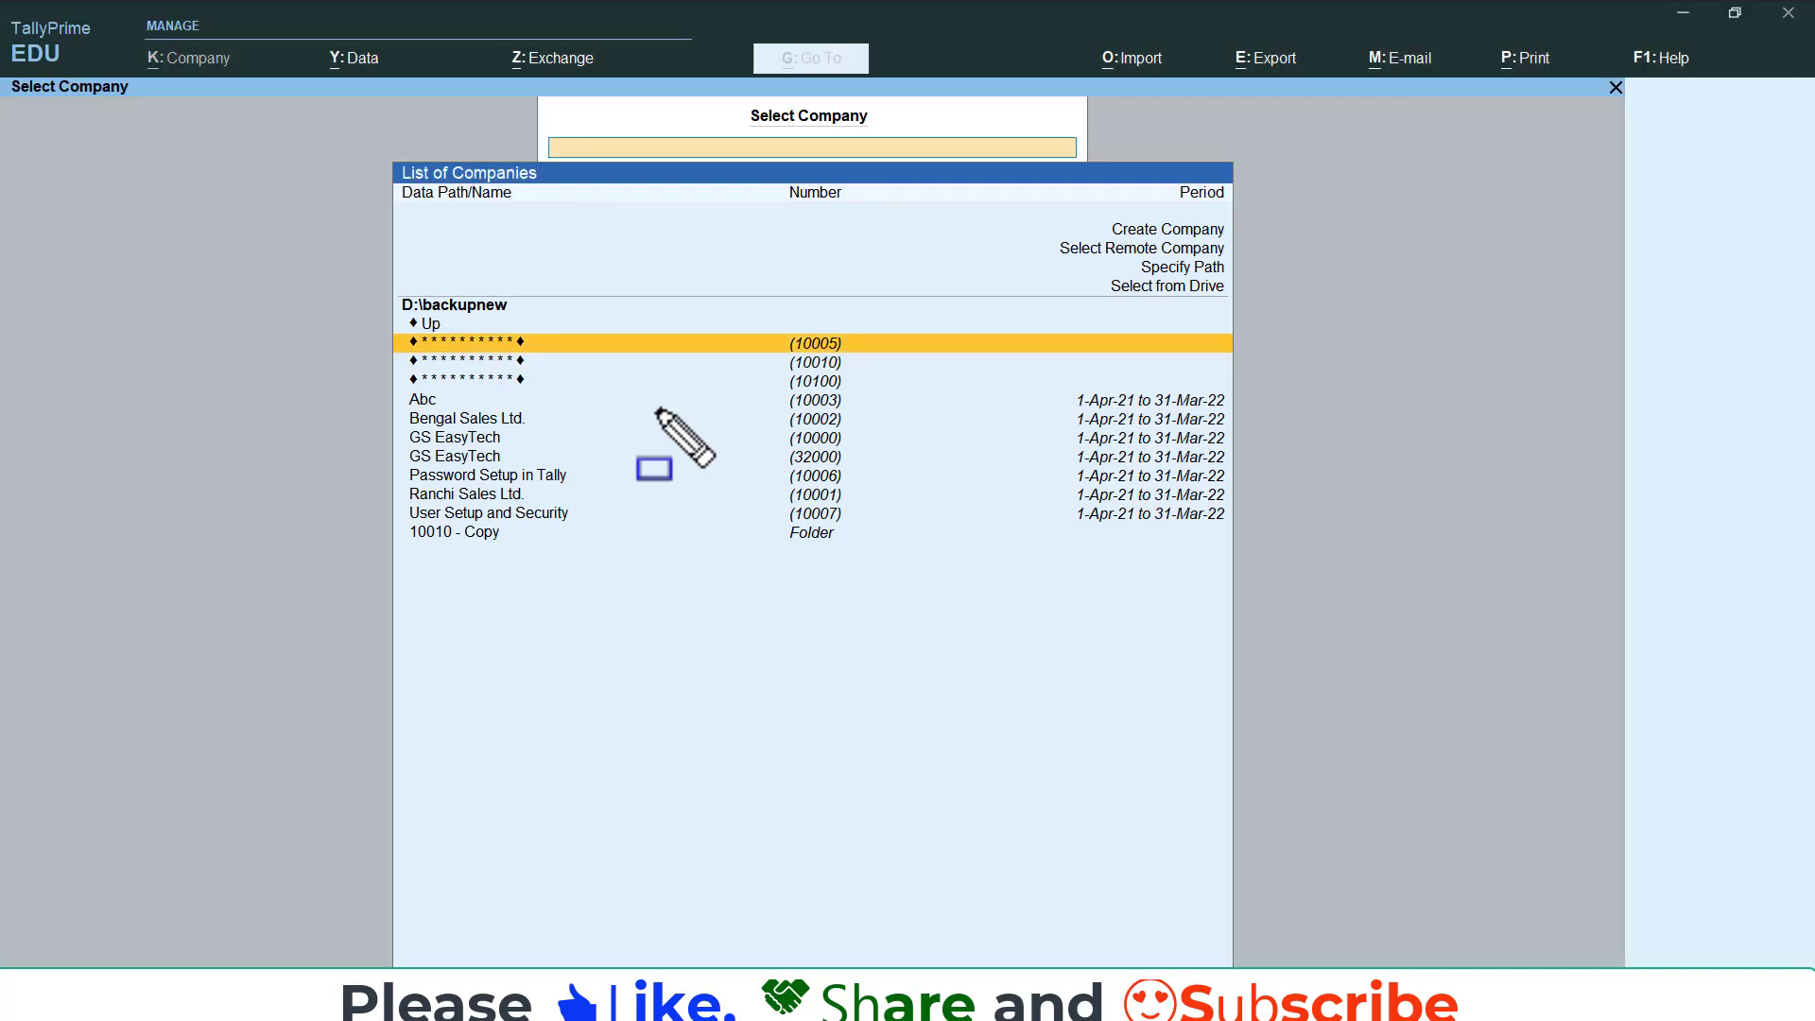
Start creating a new company from the list of companies
click(1141, 232)
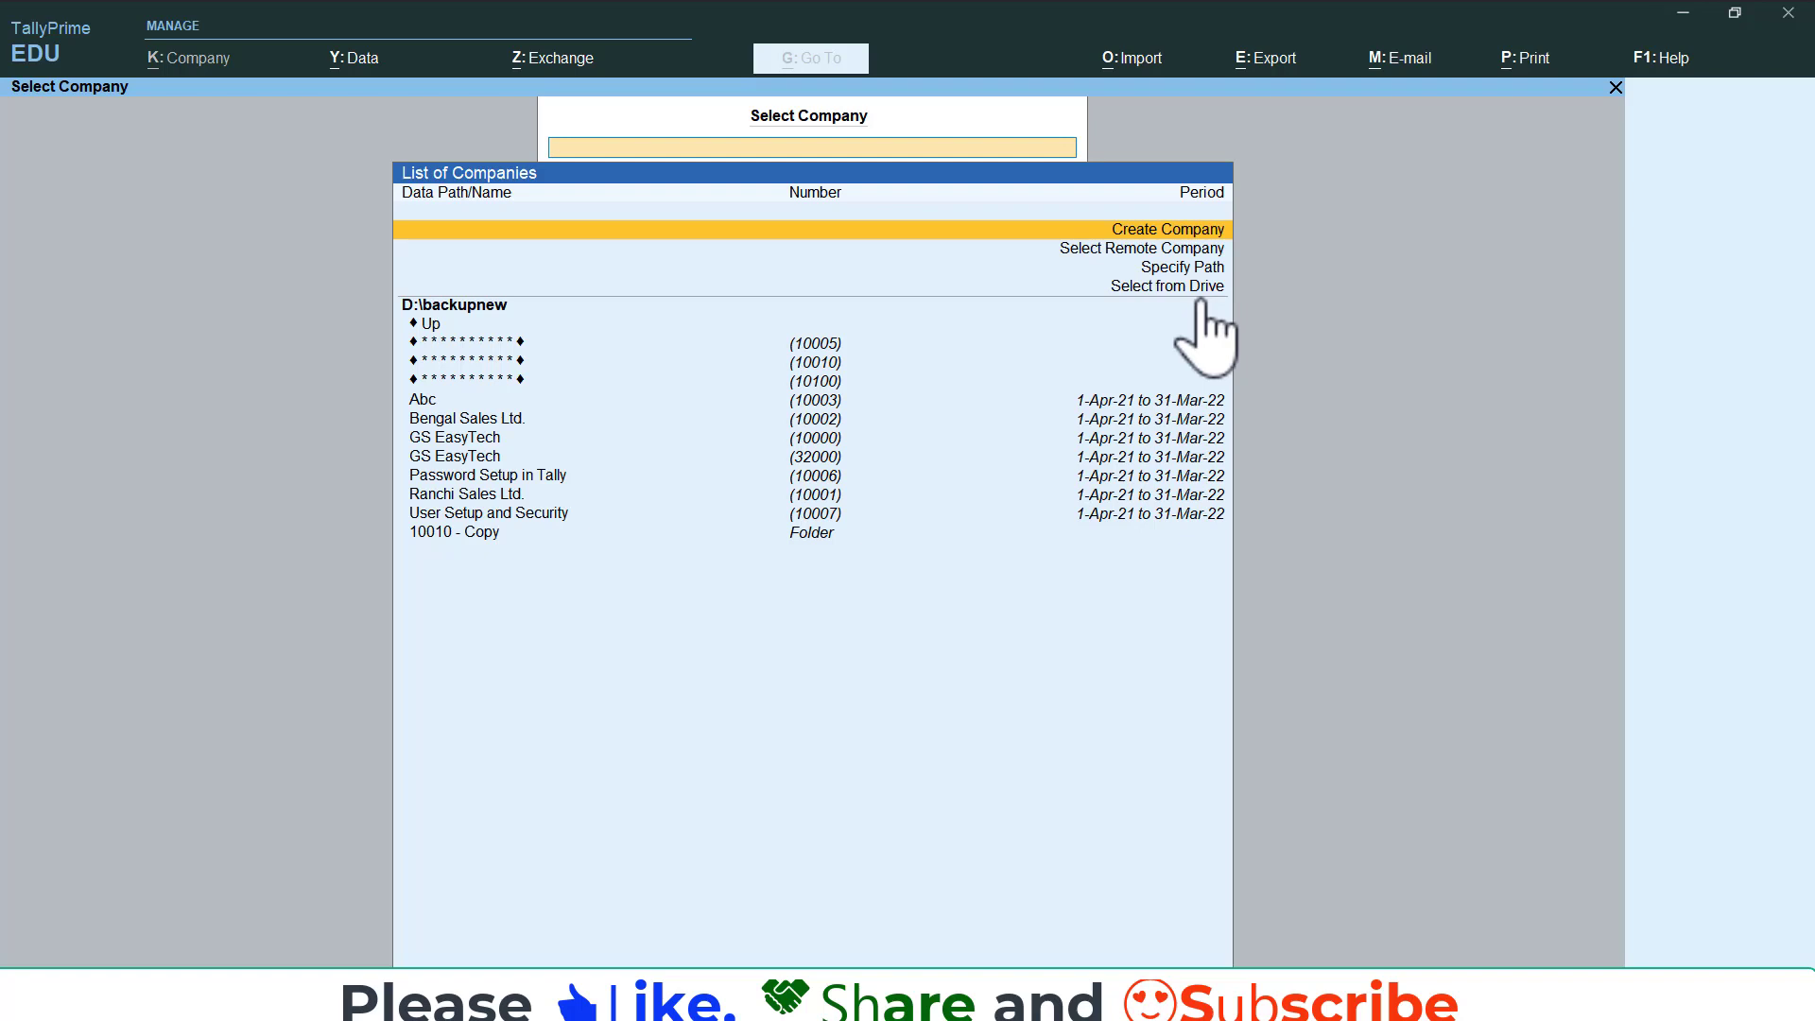
key(Return)
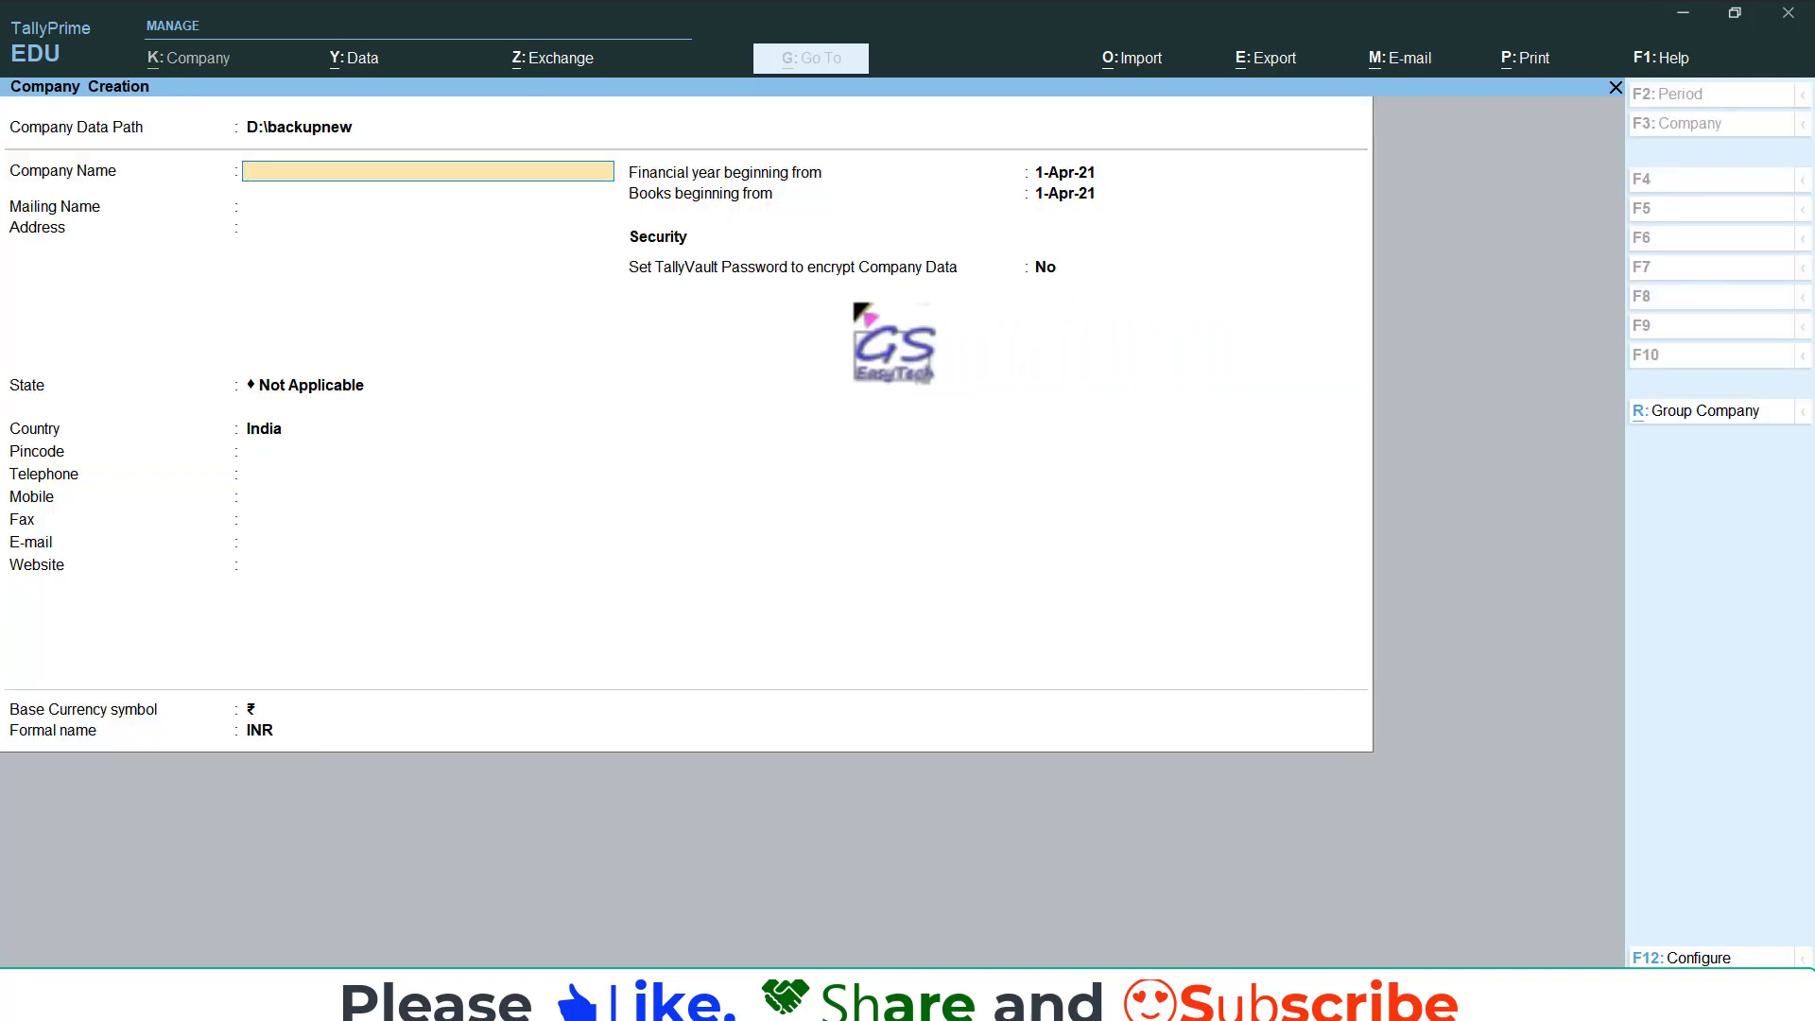
key(ctrl)
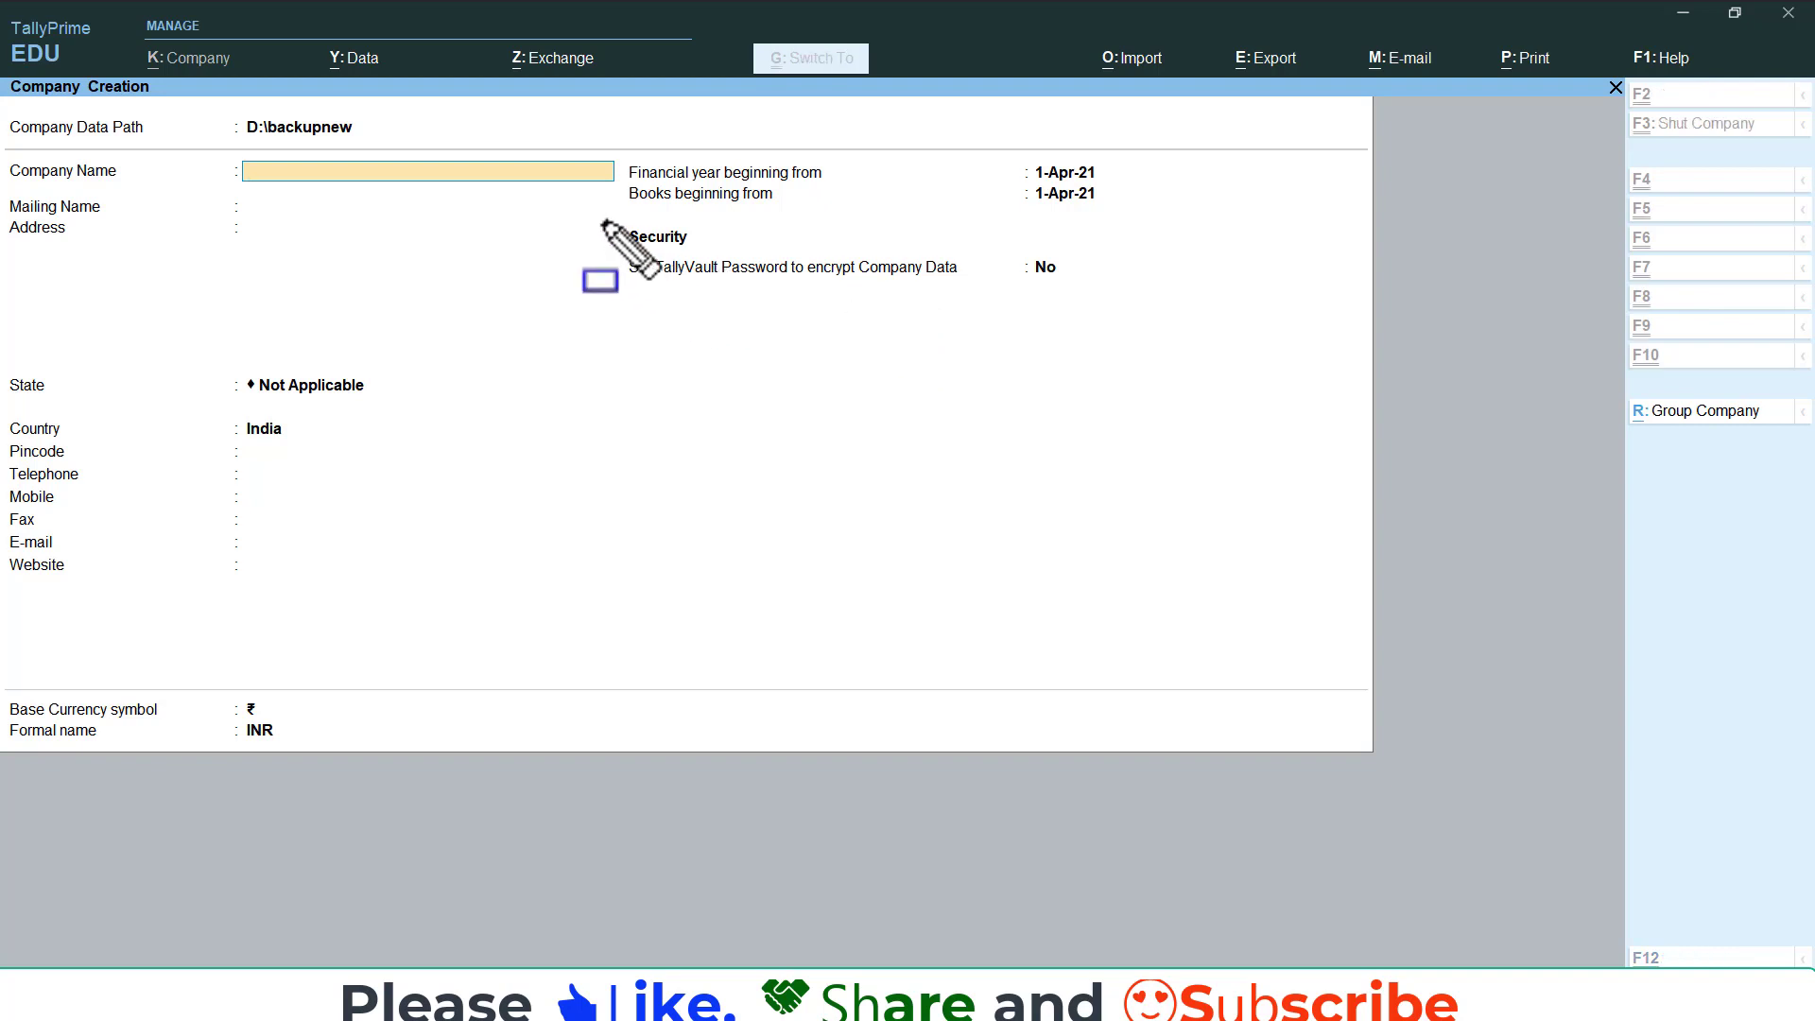
mouse_move(602, 221)
mouse_down()
mouse_move(1040, 312)
mouse_move(1145, 303)
mouse_up()
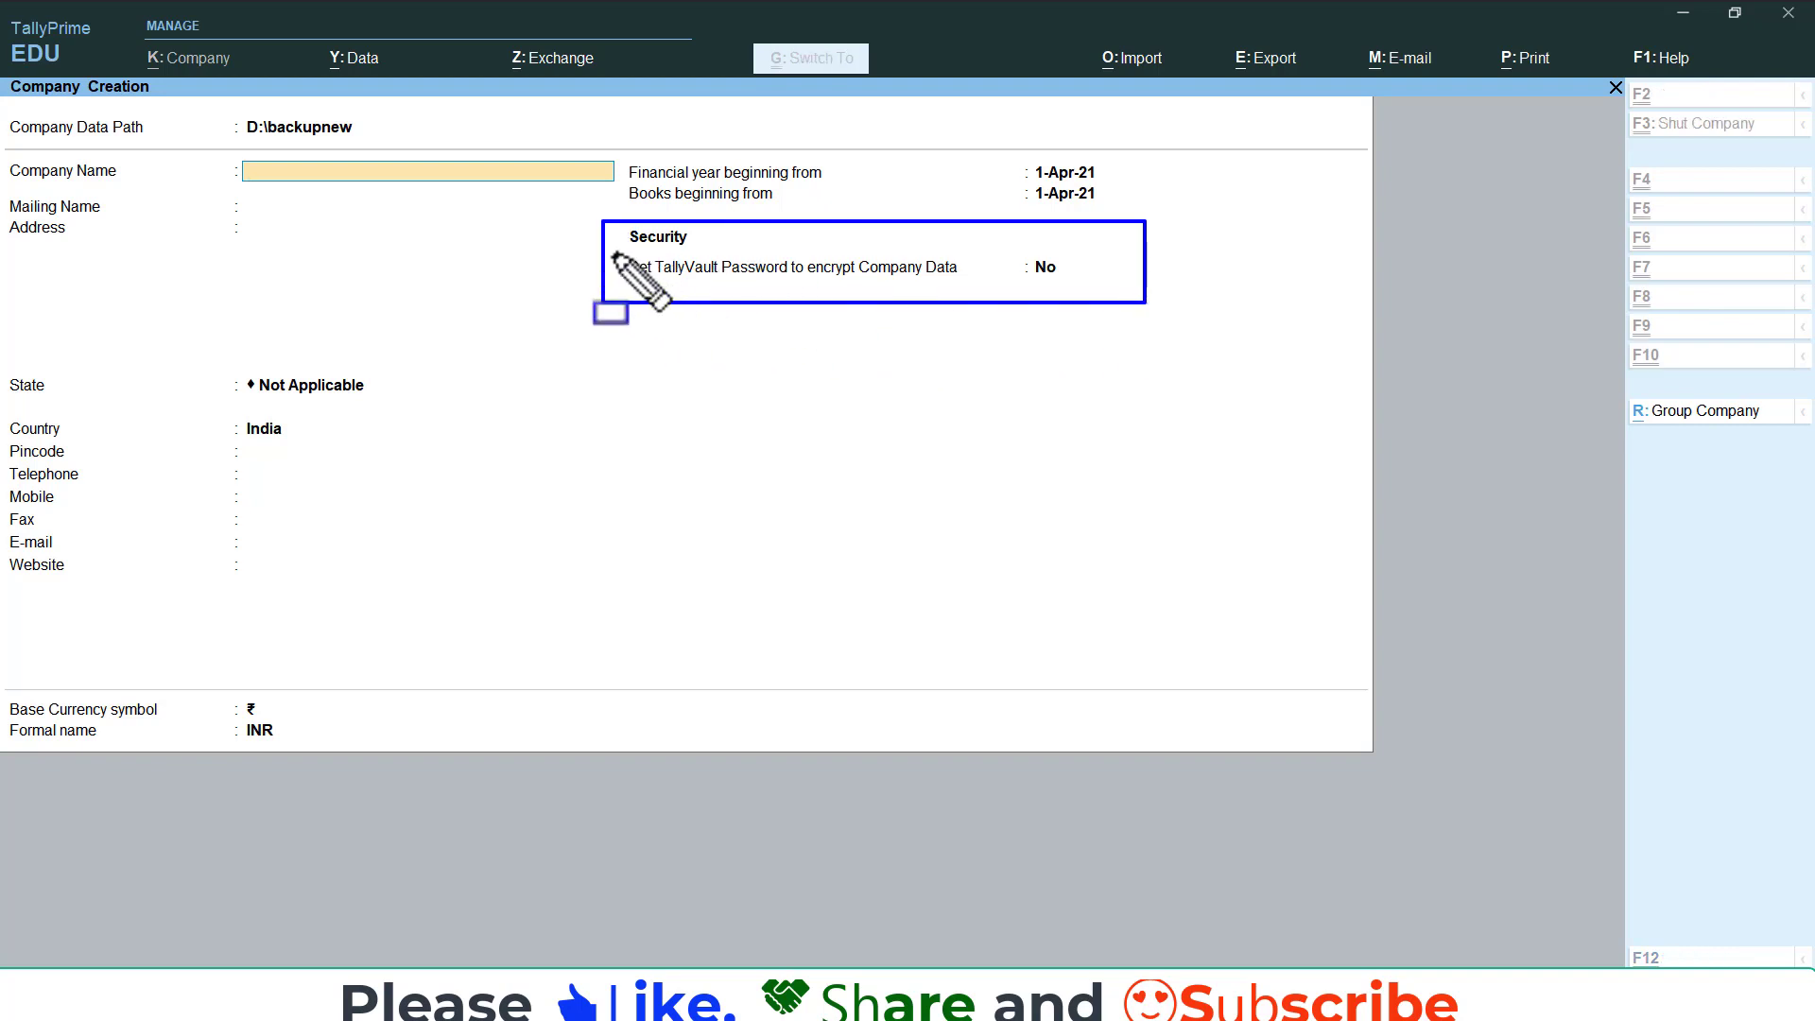
drag(613, 253, 1115, 288)
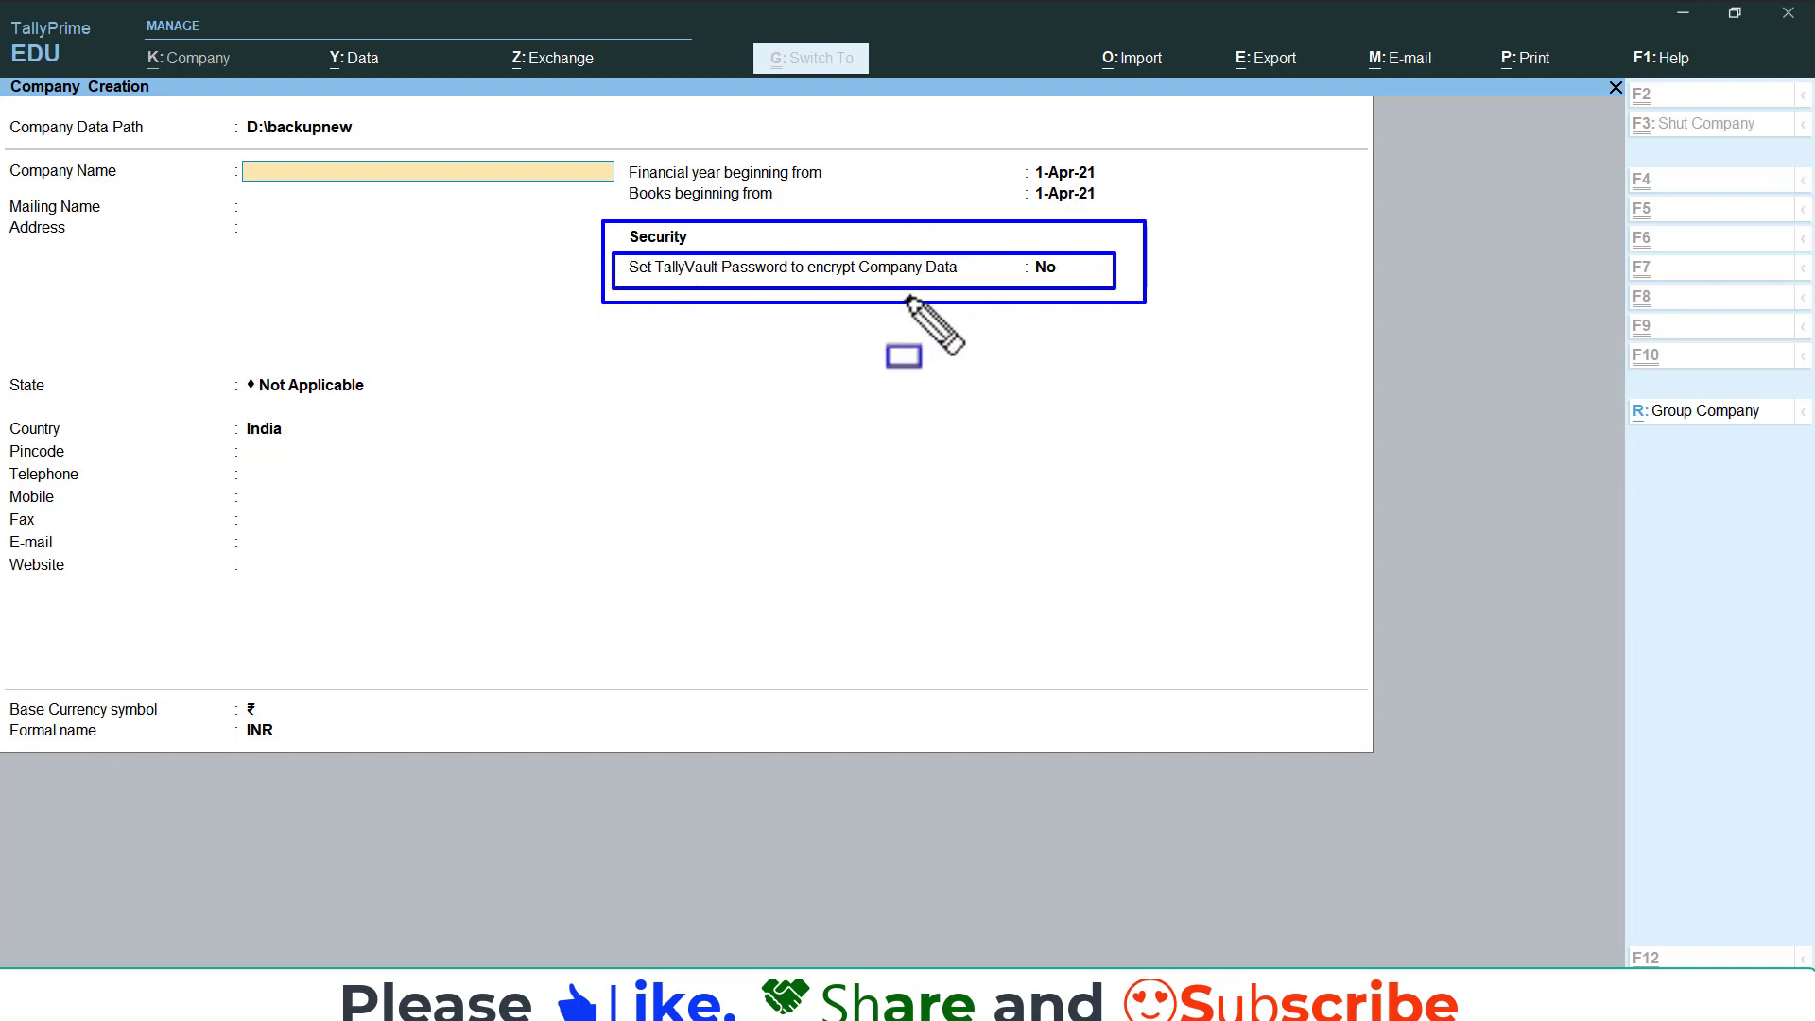
key(Escape)
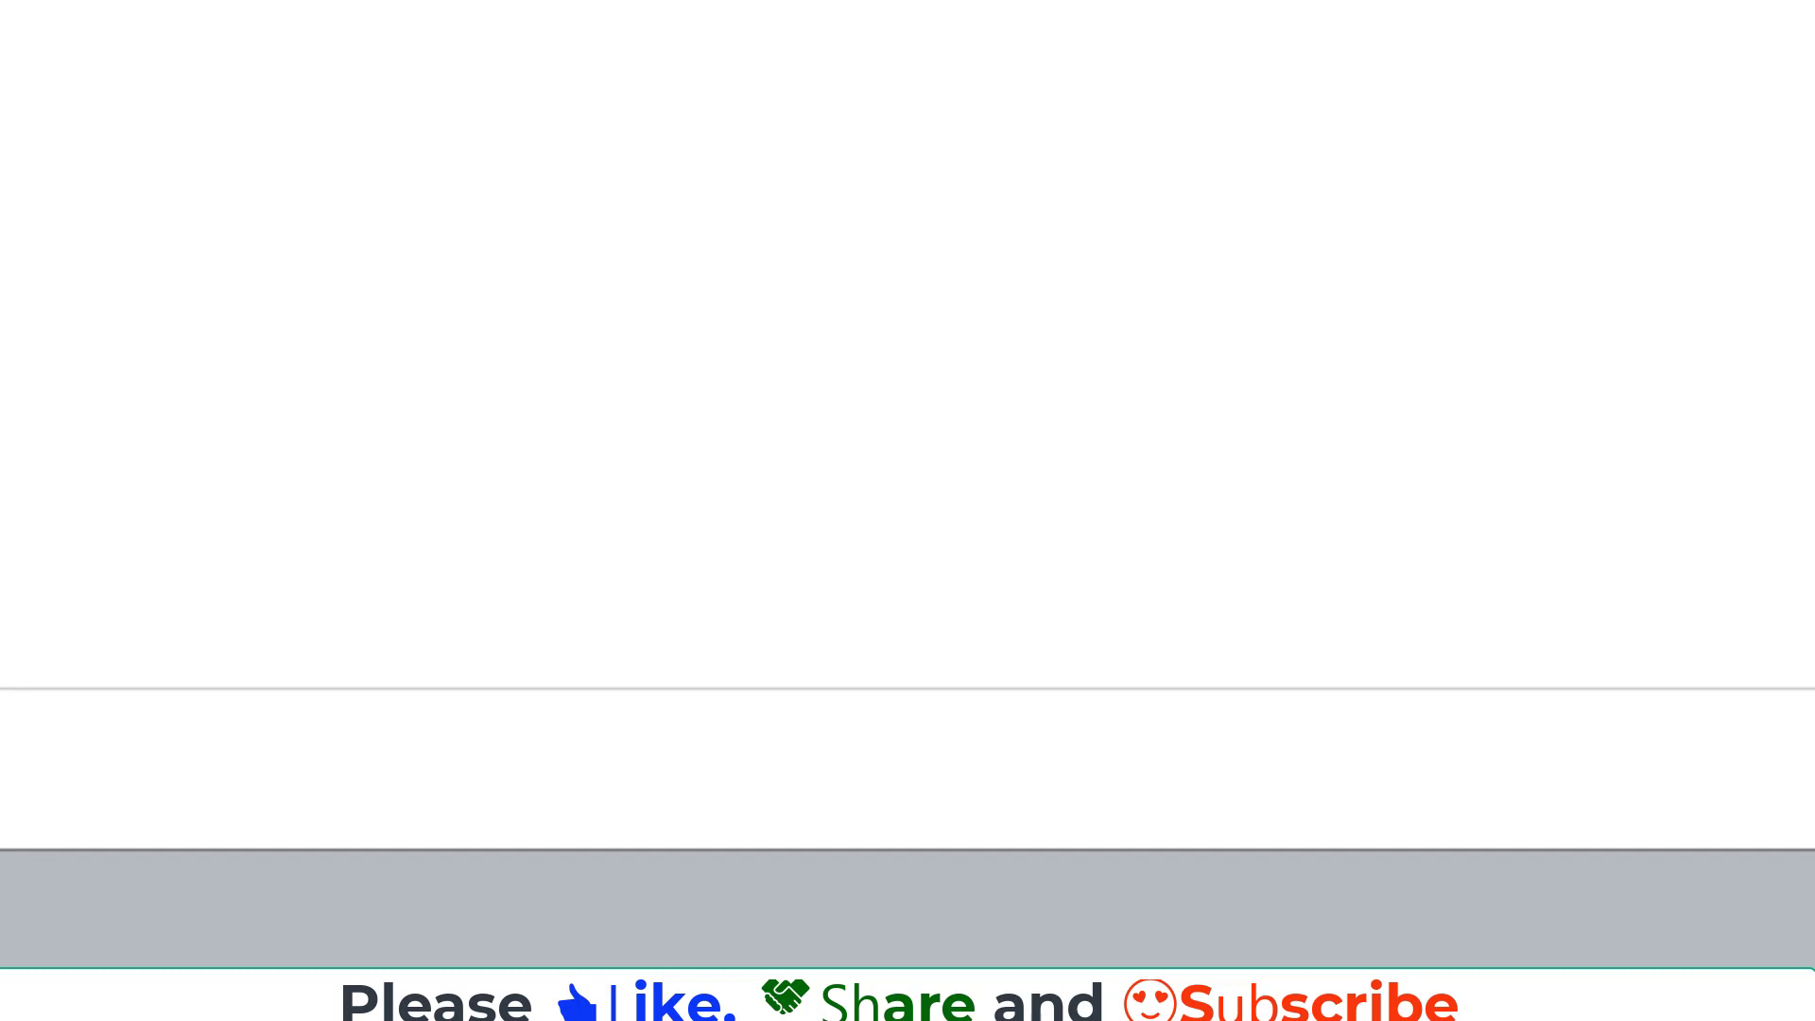
Set Use TallyVault Password to encrypt Company Data to No in the company creation configuration and apply the configuration
key(F12)
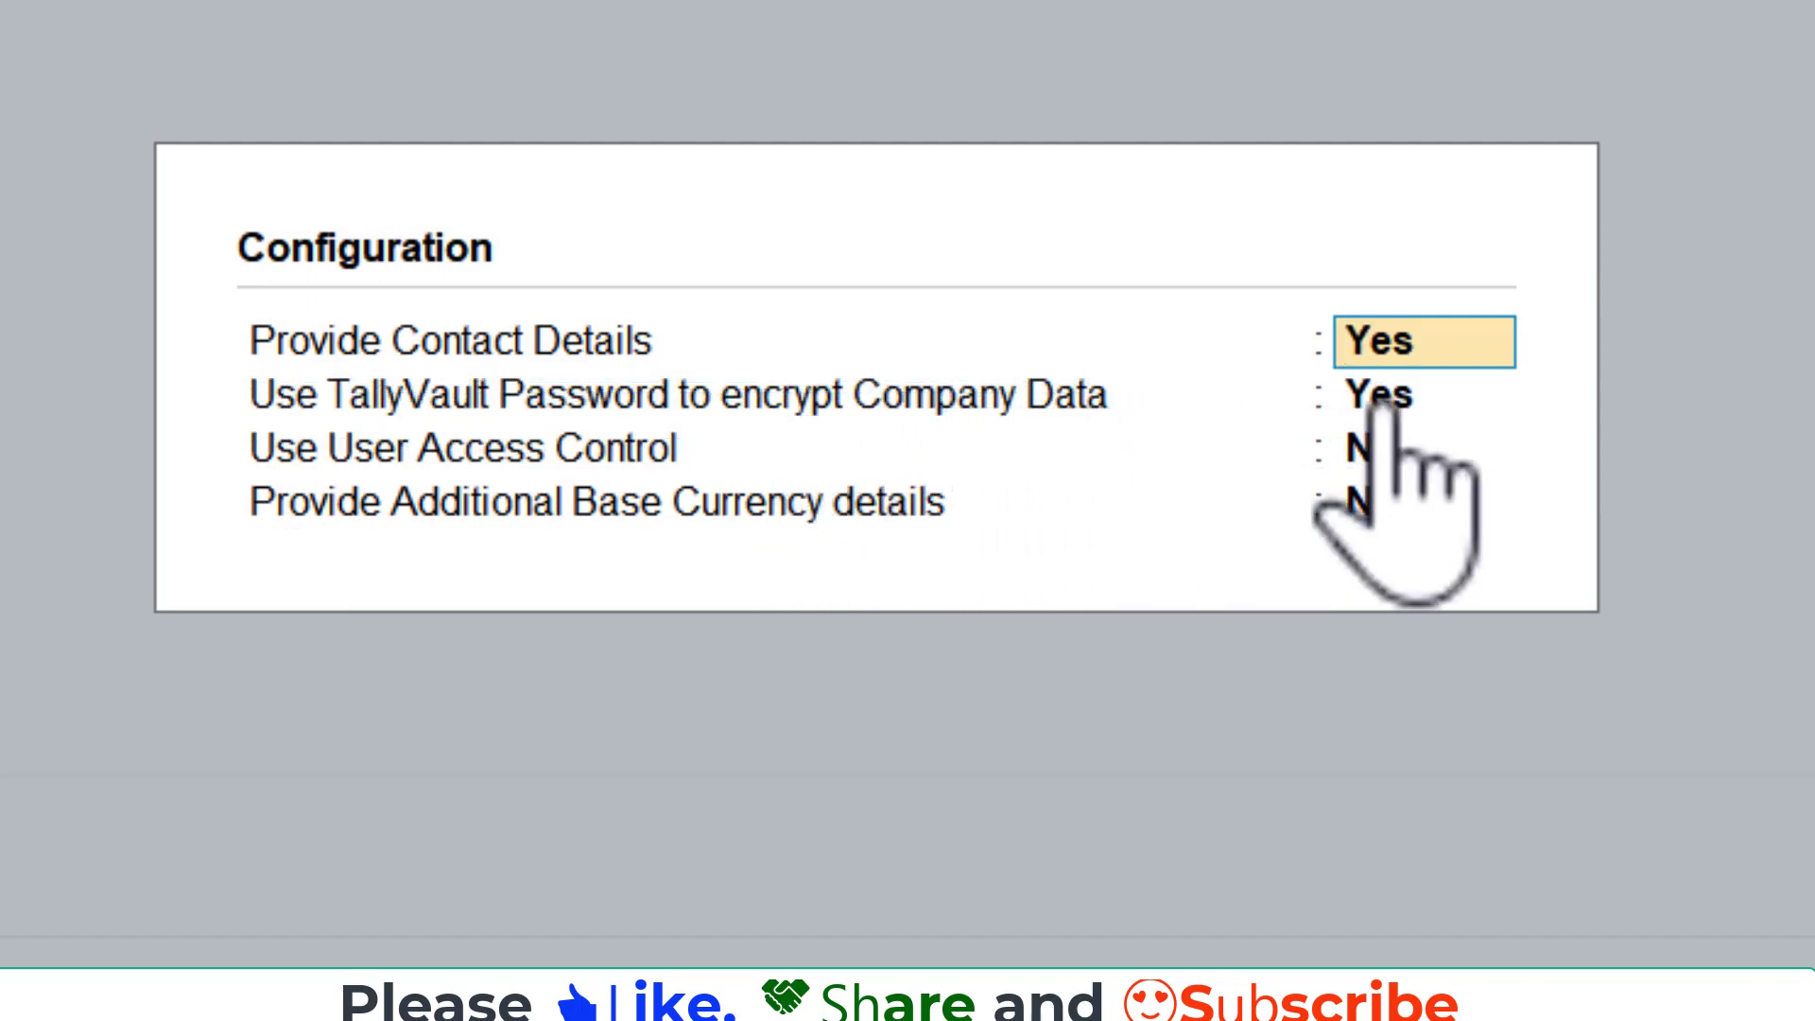
key(Return)
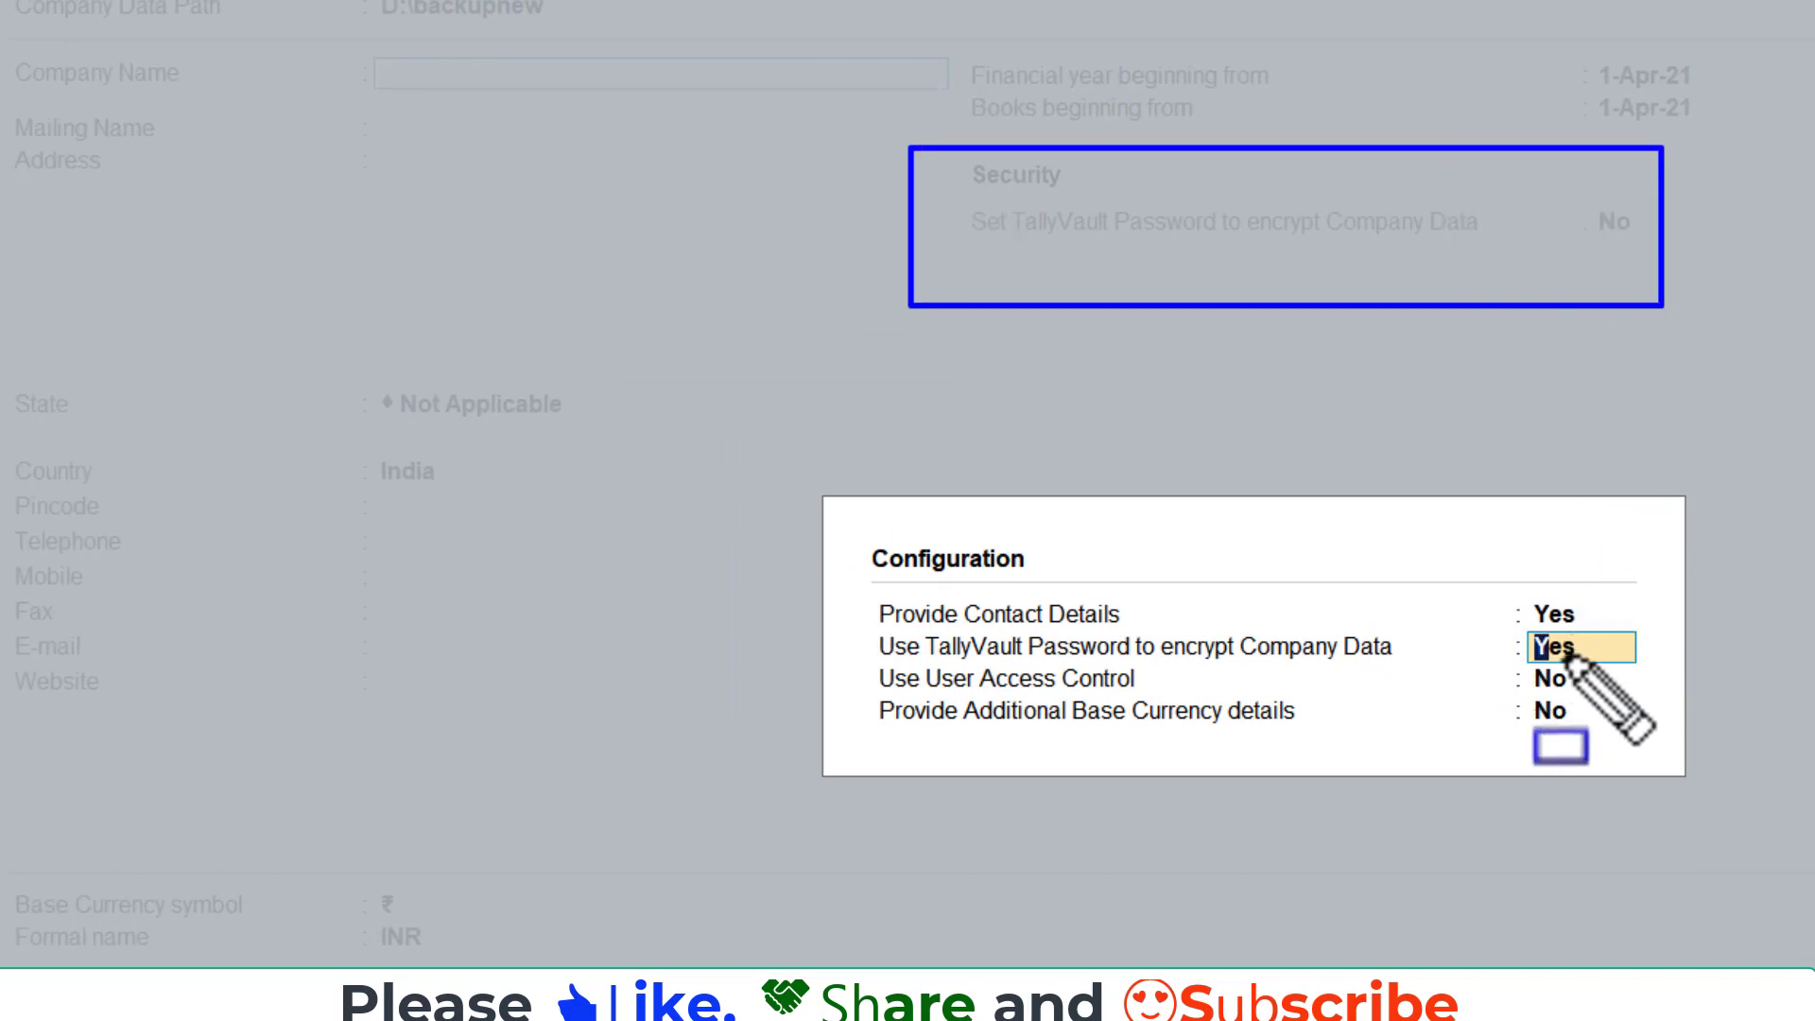
text(n)
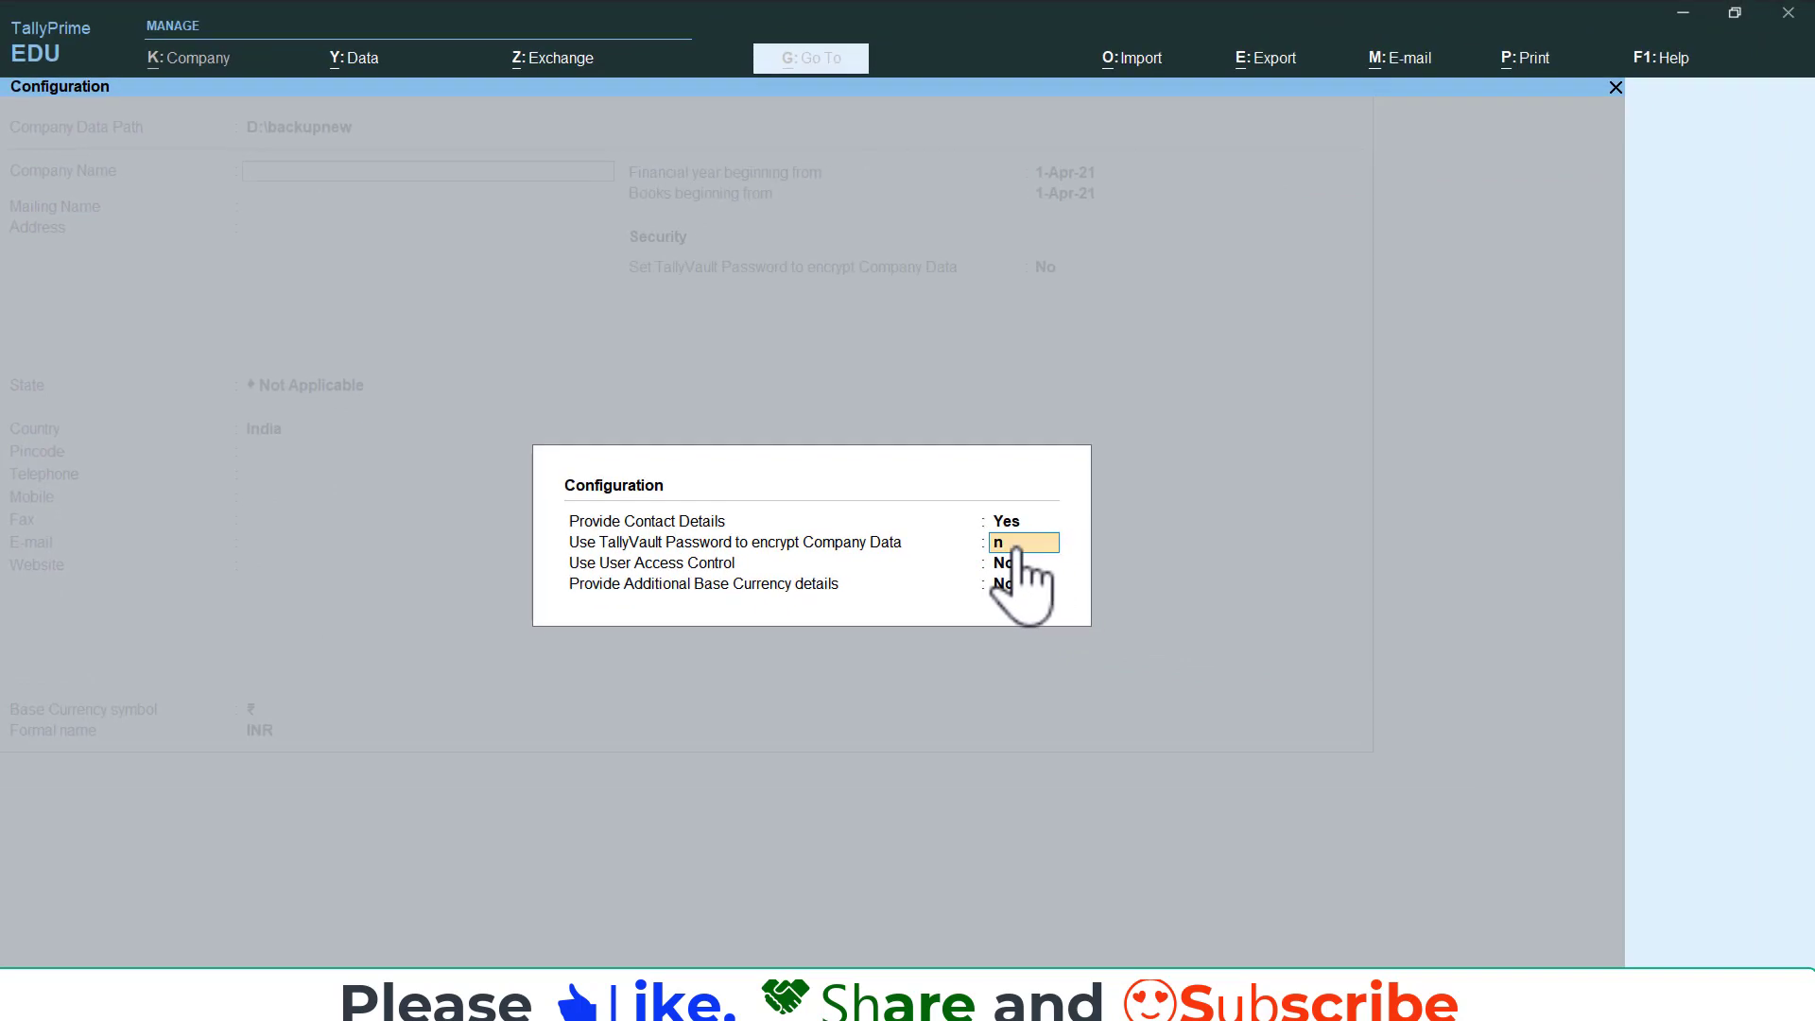
key(Return)
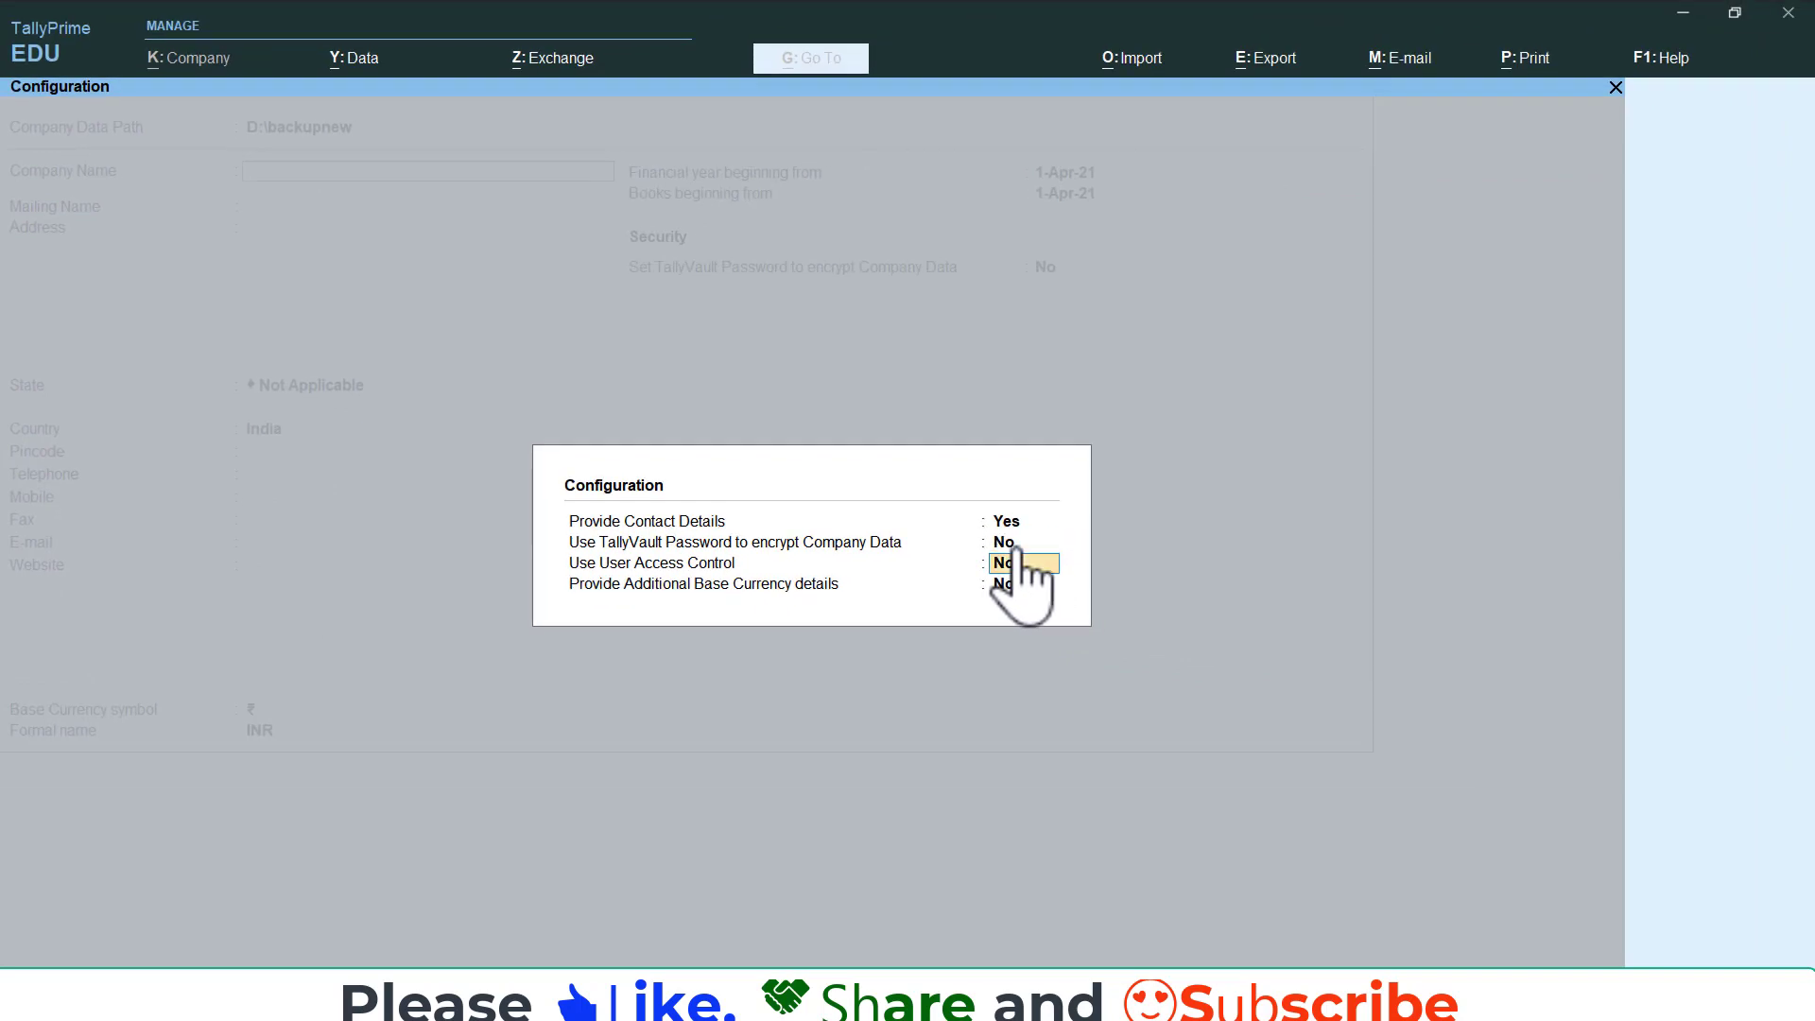
key(Return)
key(Return)
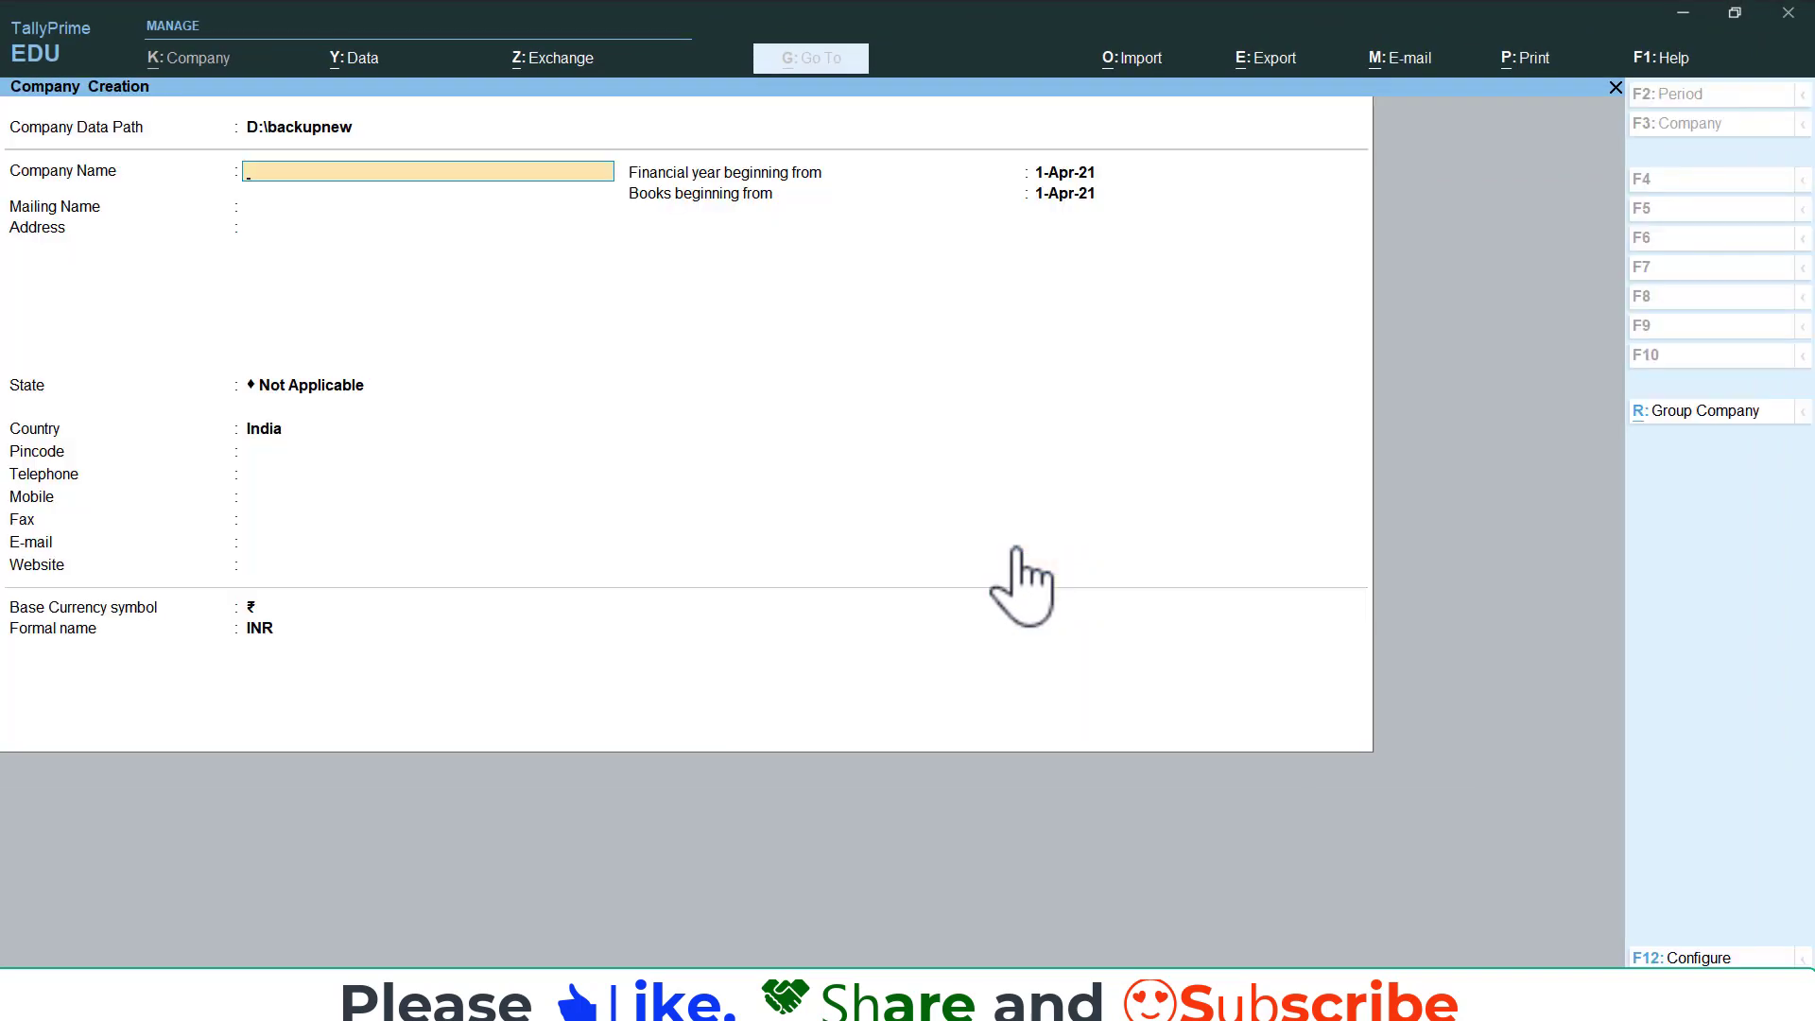
key(ctrl+2)
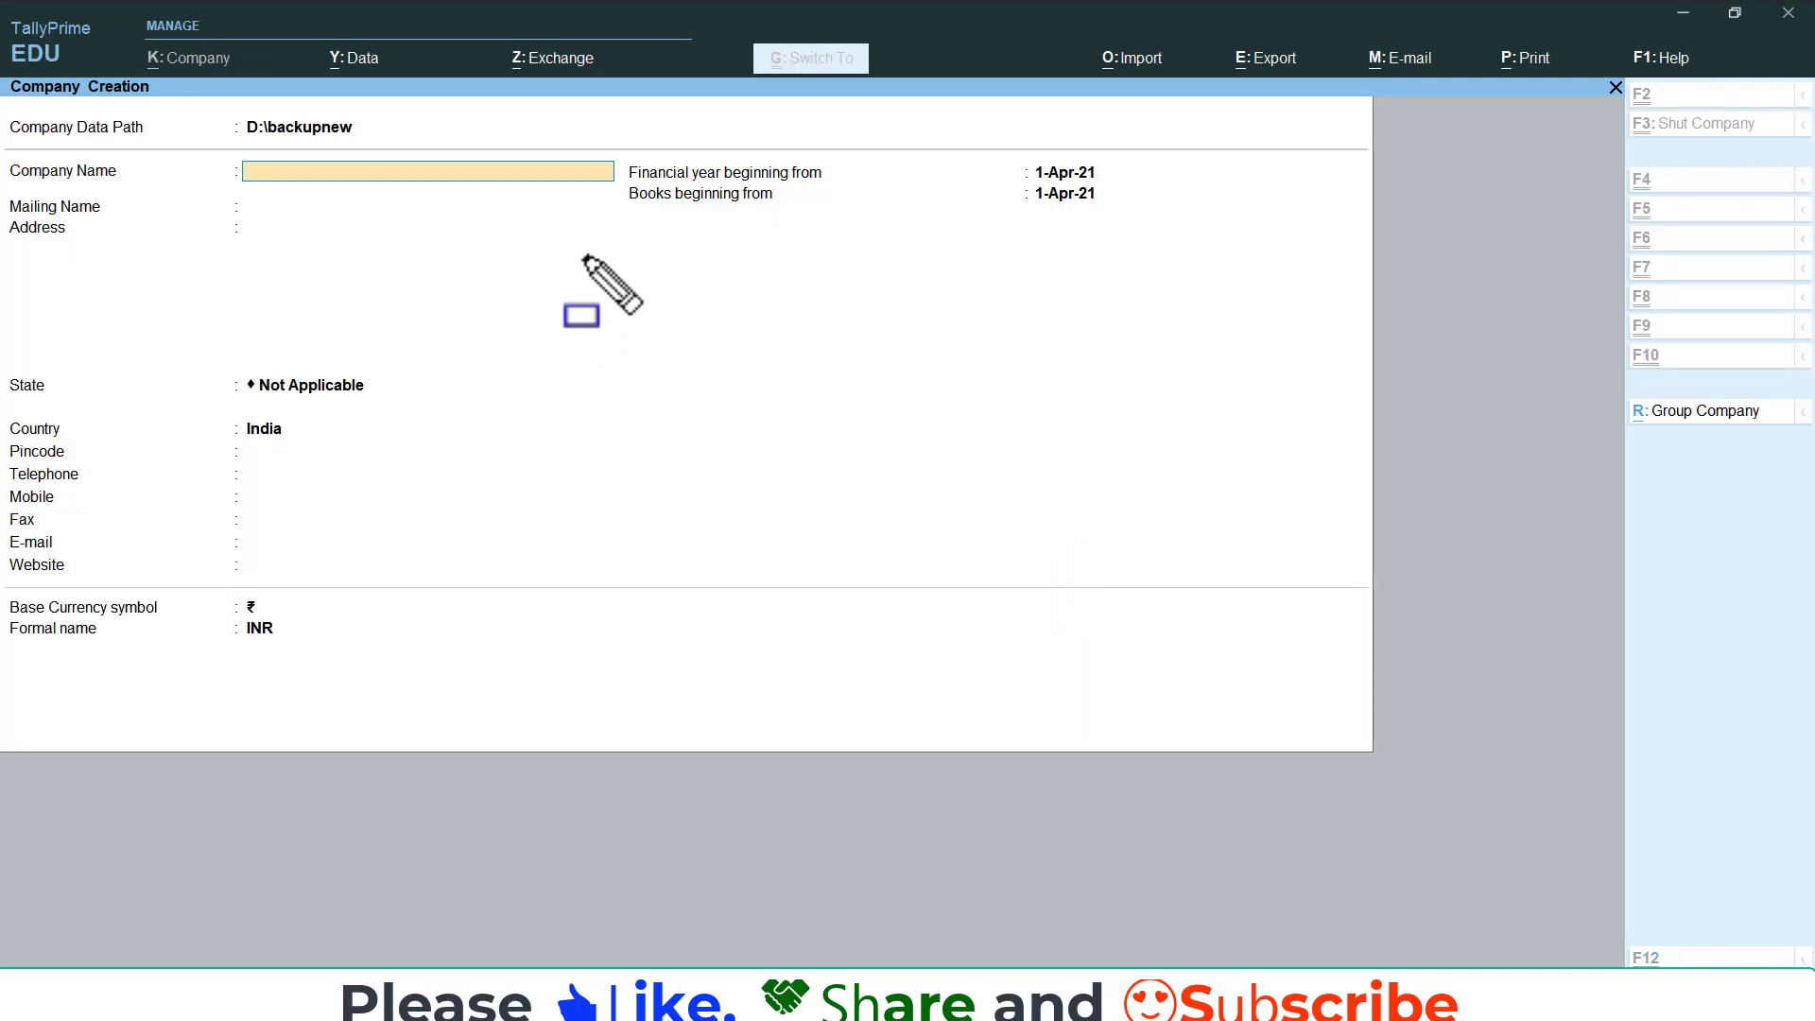
mouse_move(583, 256)
mouse_down()
mouse_move(583, 296)
mouse_move(1180, 567)
mouse_move(1248, 550)
mouse_up()
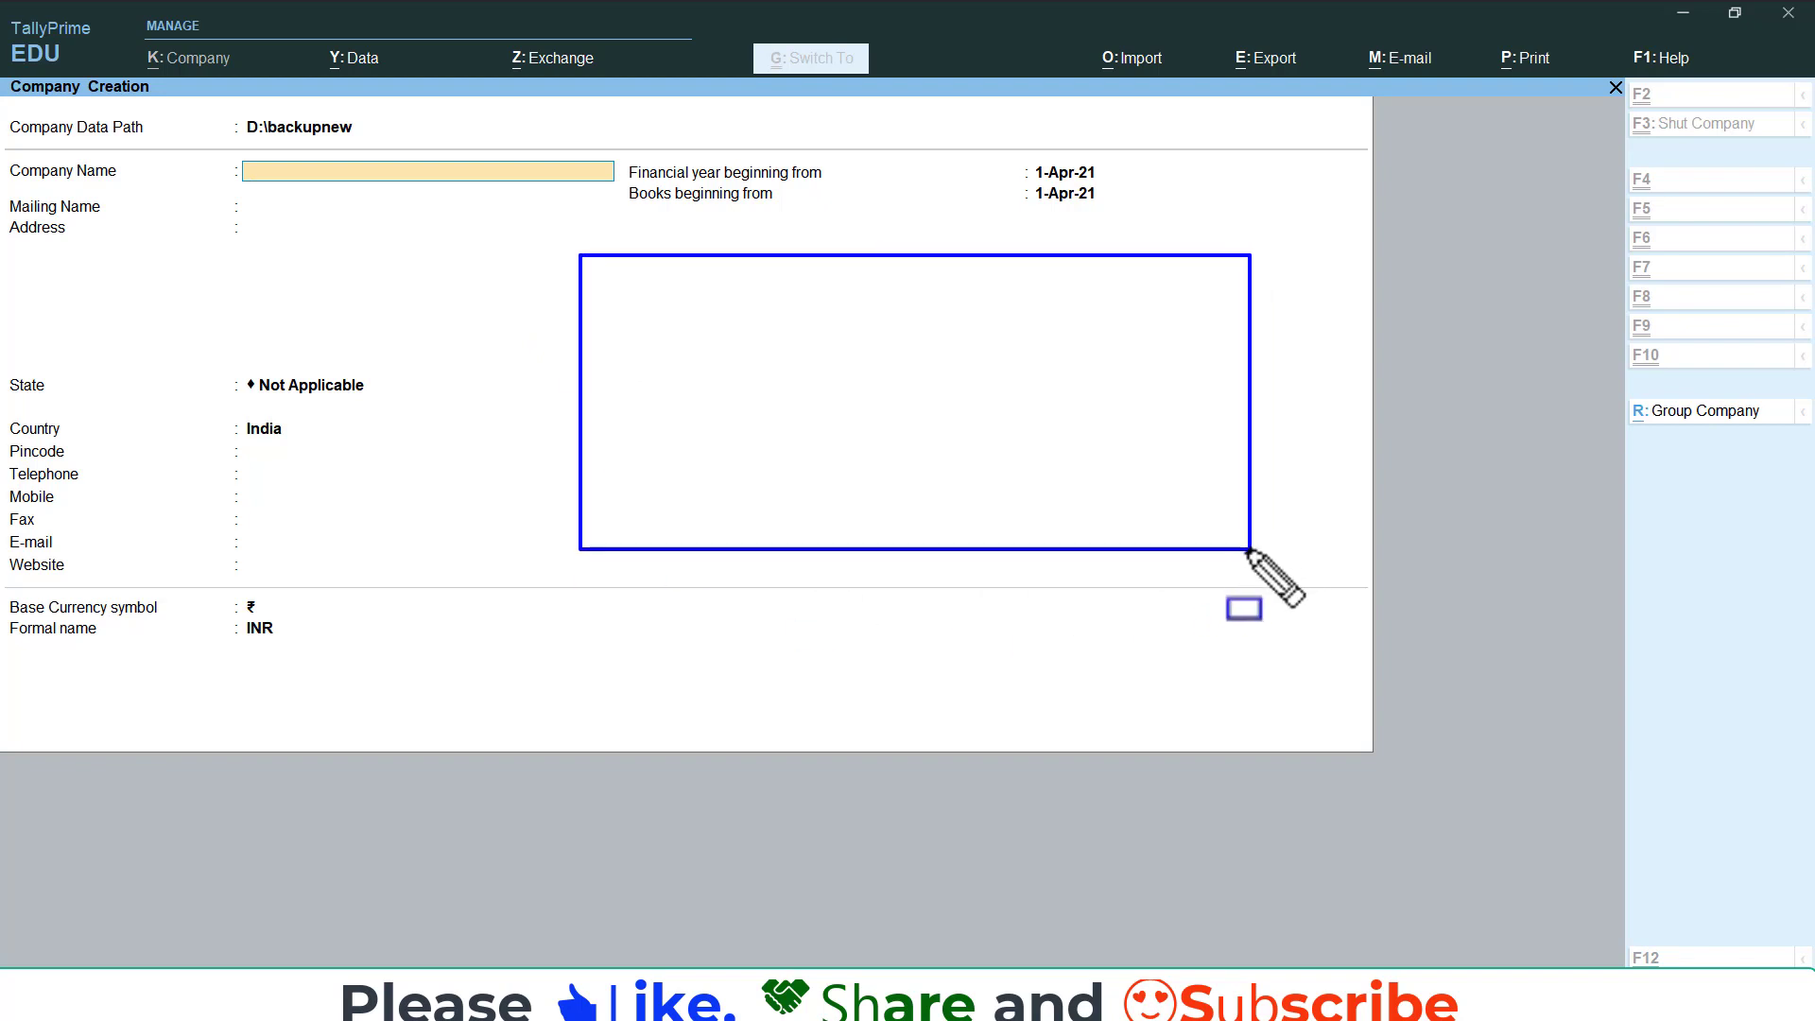
key(Escape)
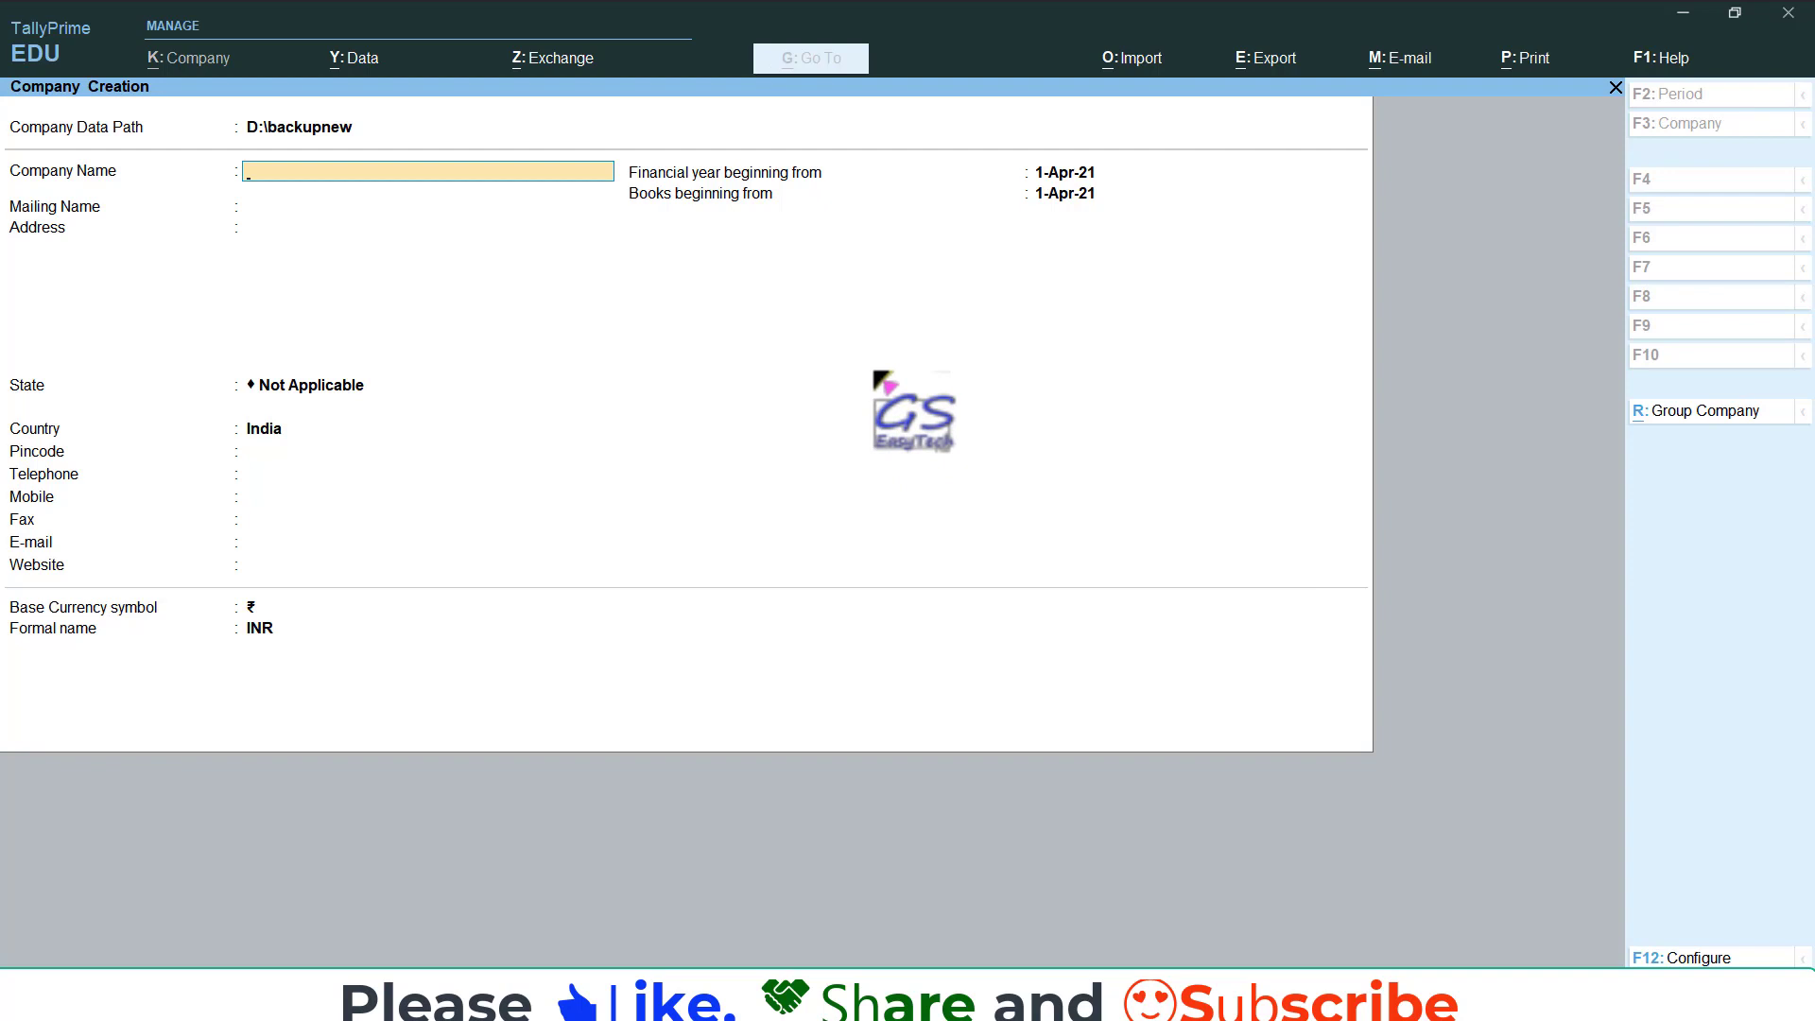
Reopen the company creation configuration and set Use TallyVault Password to encrypt Company Data to Yes
key(F12)
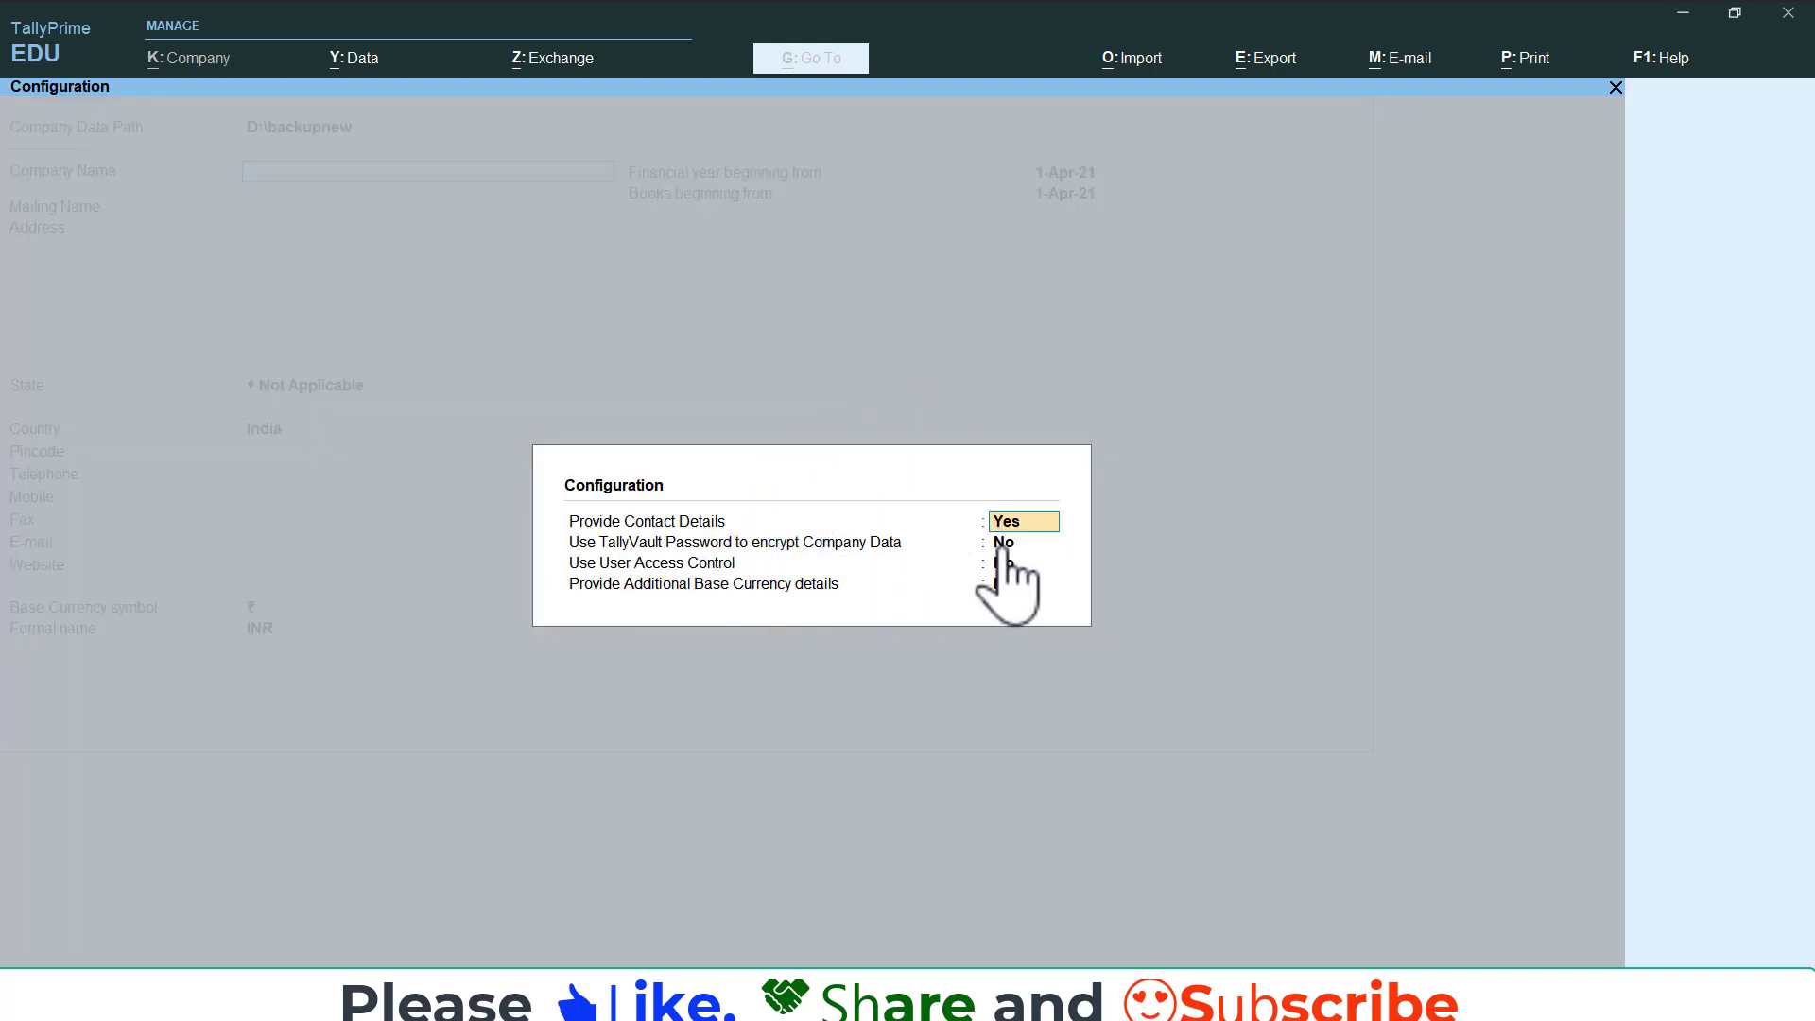
key(Return)
text(y)
key(Return)
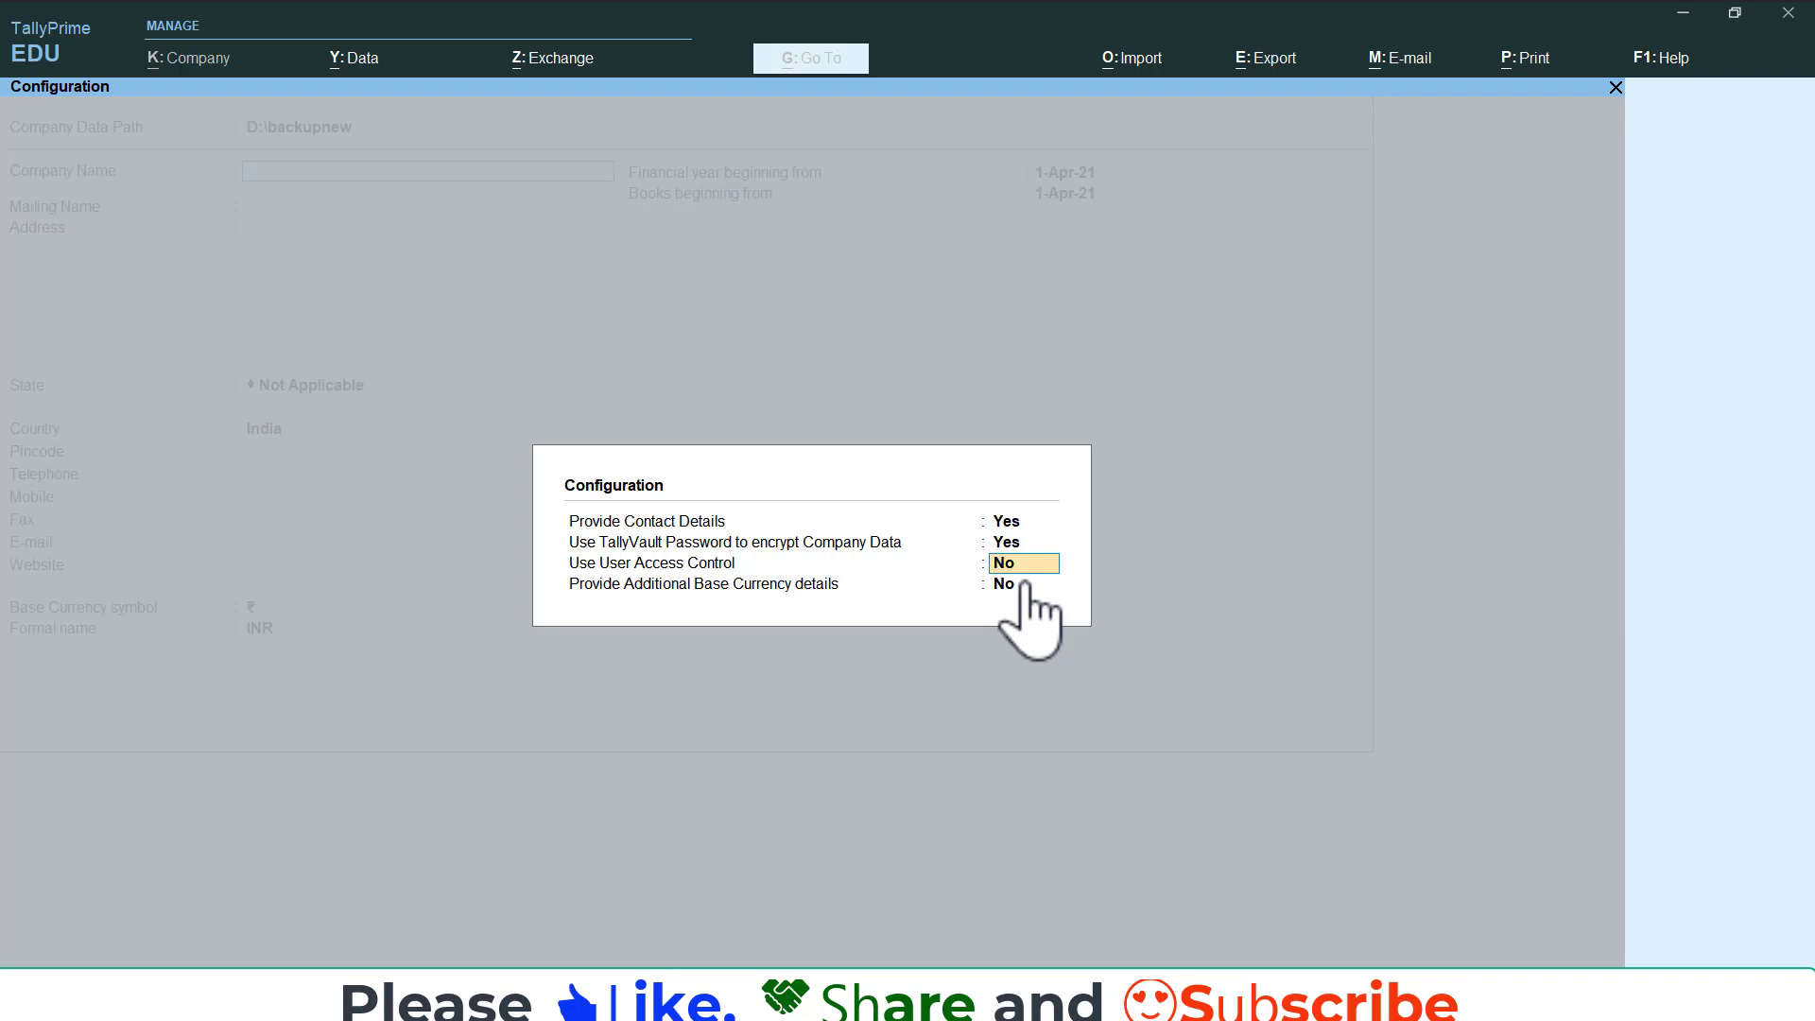
Discard the open configuration, then set Use TallyVault Password to encrypt Company Data to Yes again and apply it
key(Escape)
key(Escape)
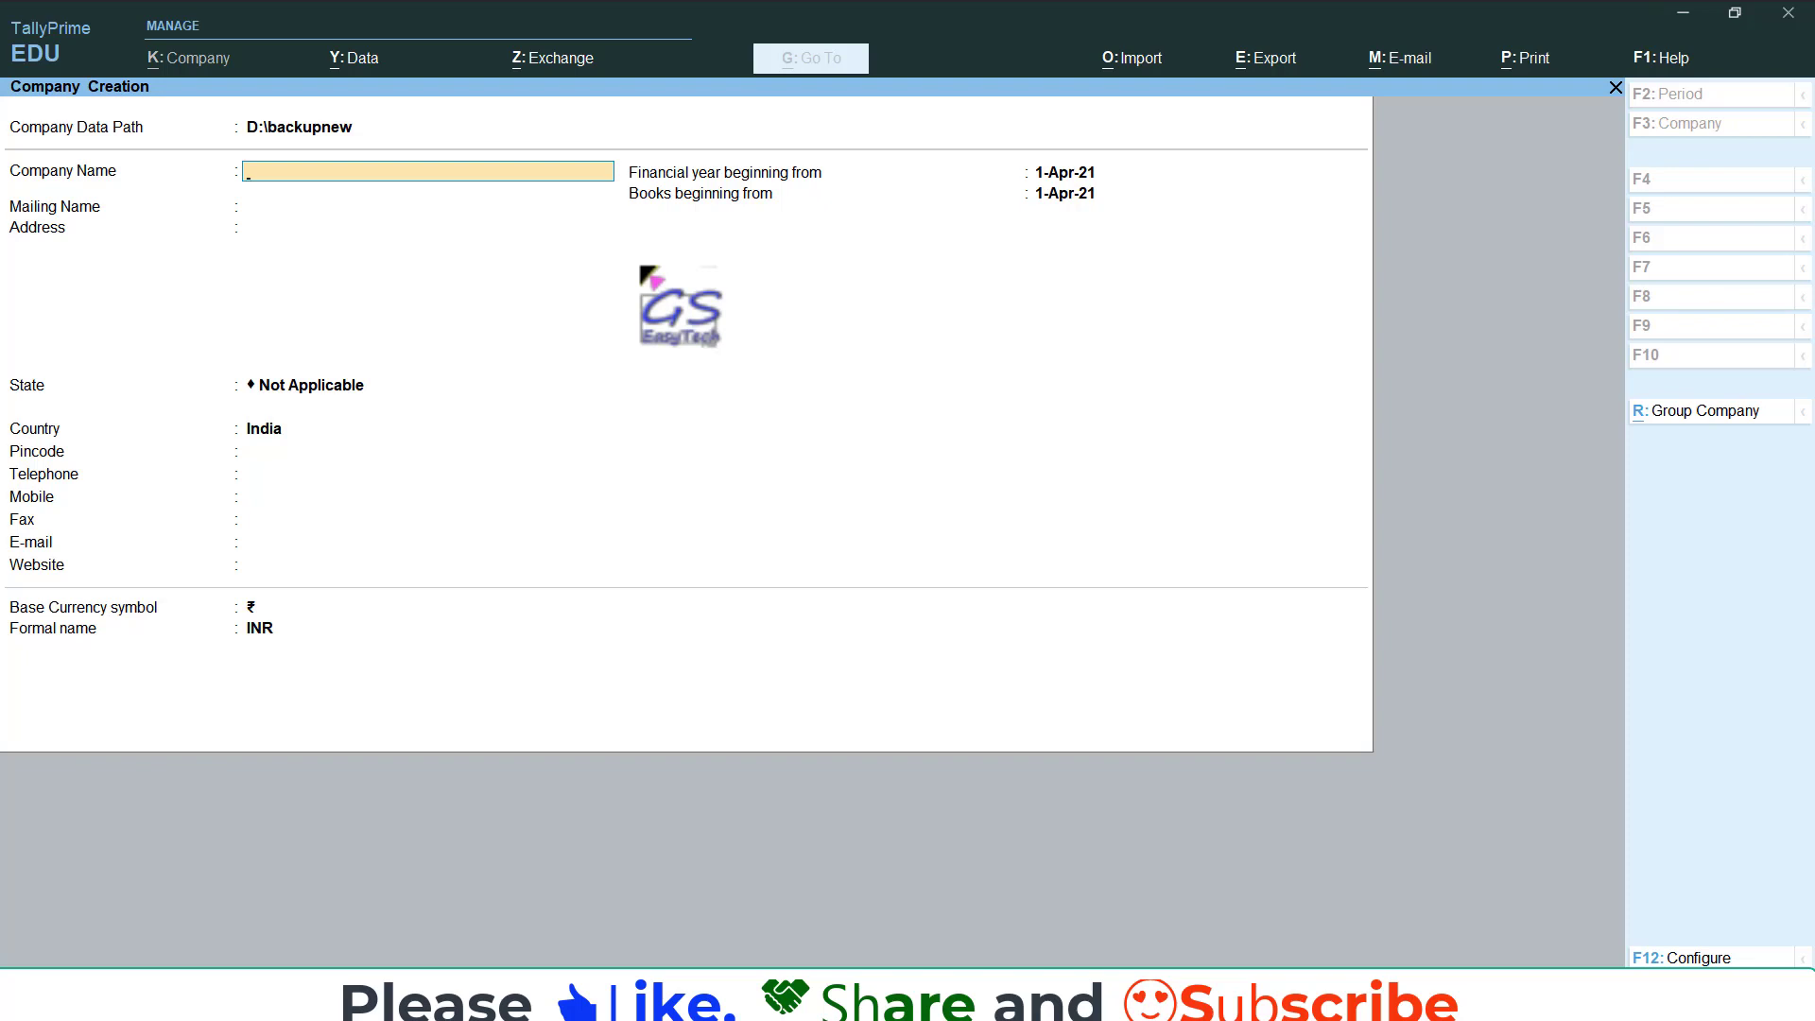
key(F12)
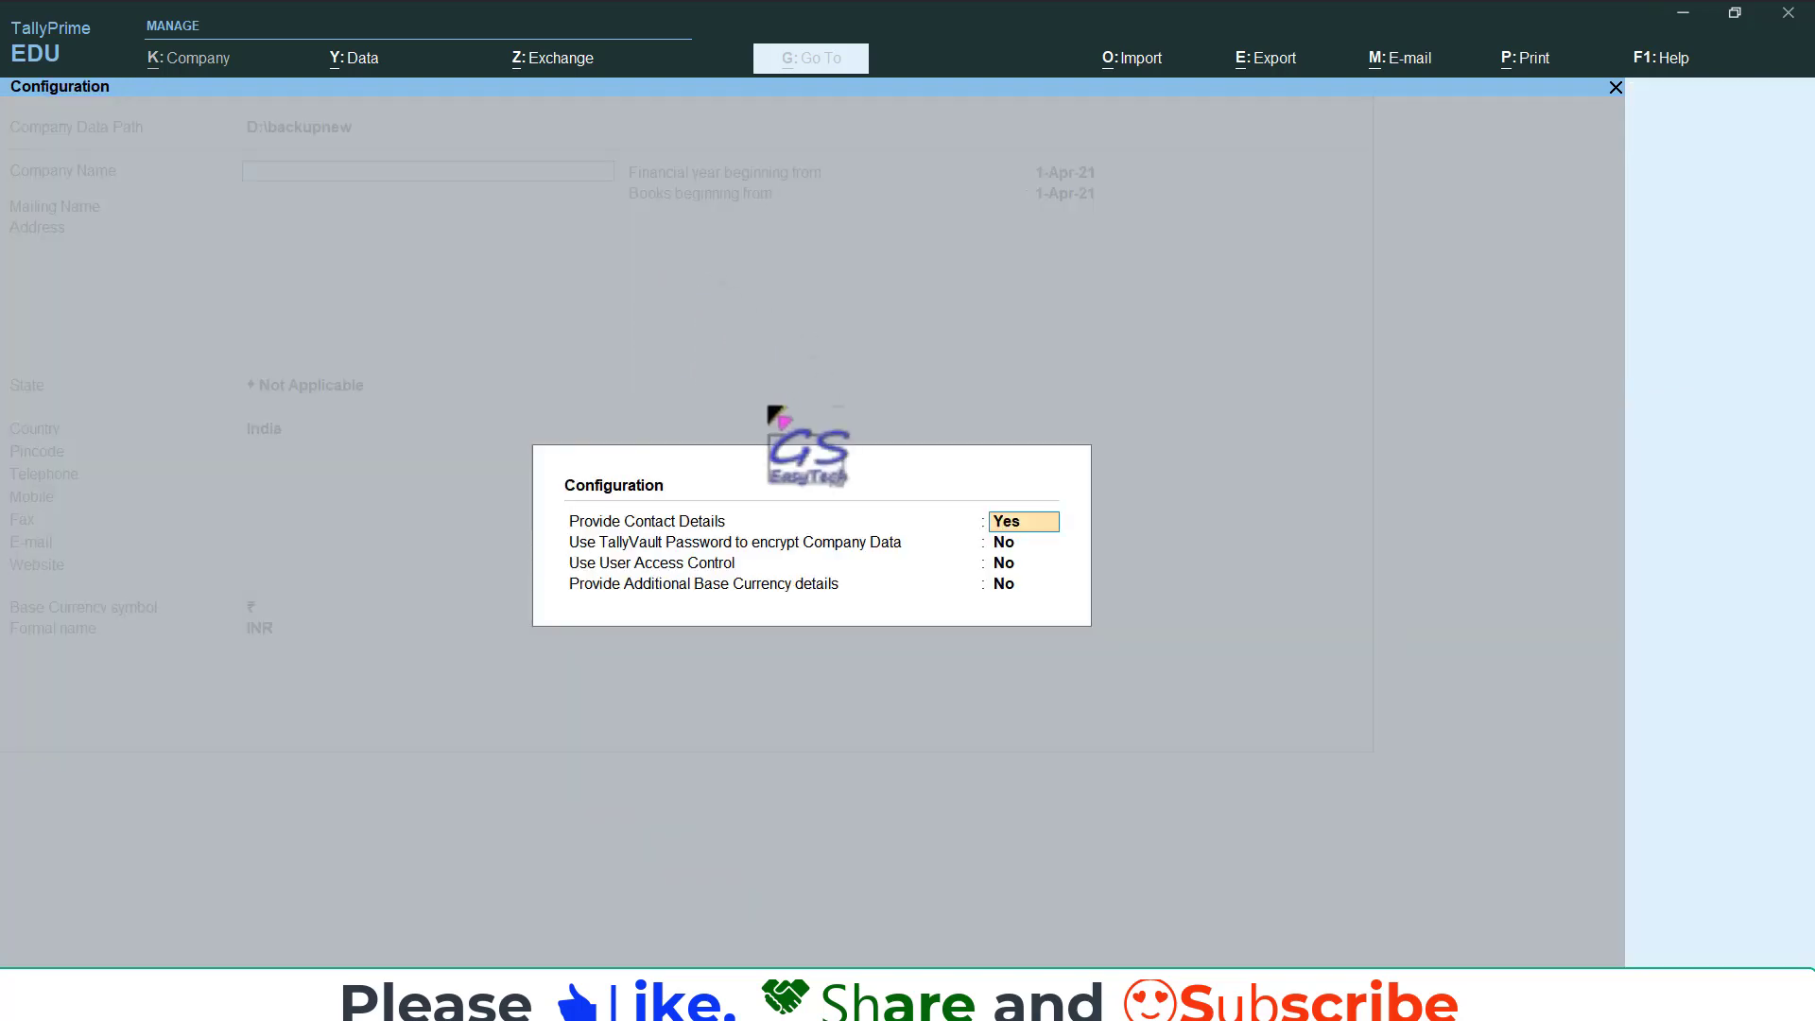
key(Return)
key(y)
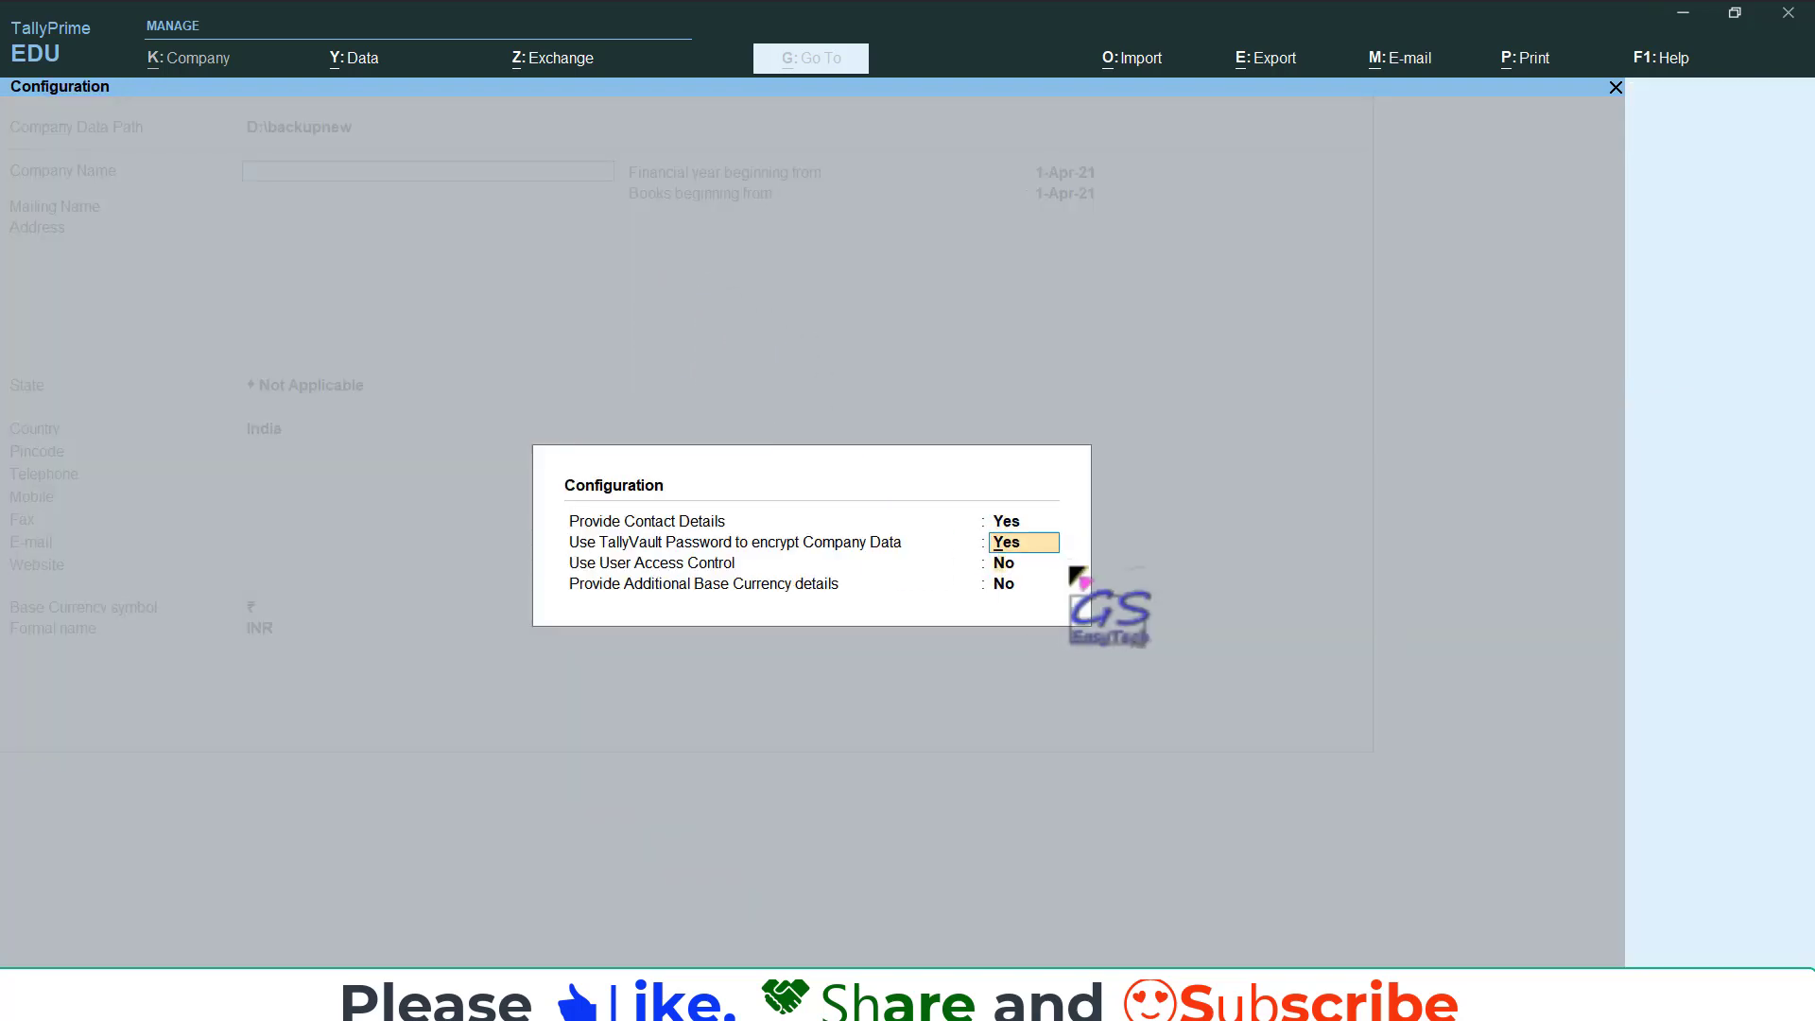
key(Return)
key(Return)
key(Return)
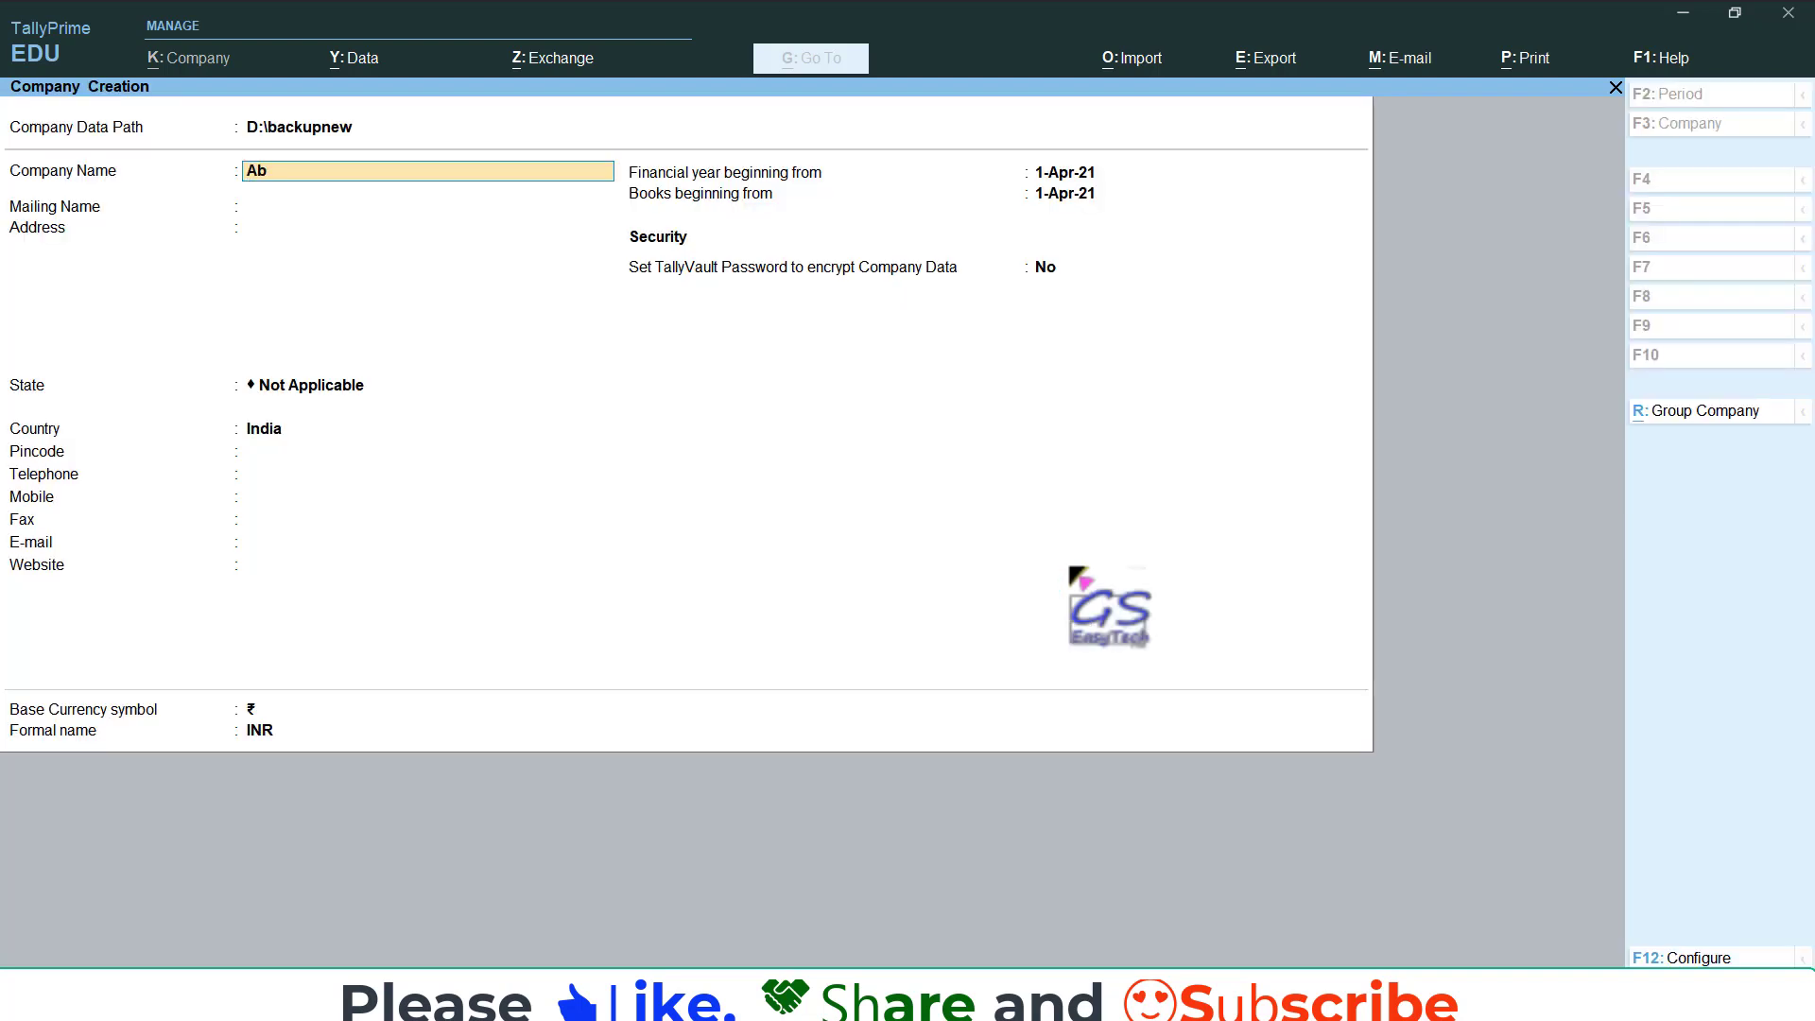
Name the company Abc and accept the default mailing name, state, country India, contact details and 1-Apr-21 start dates
key(Return)
key(Return)
key(Return)
key(Return)
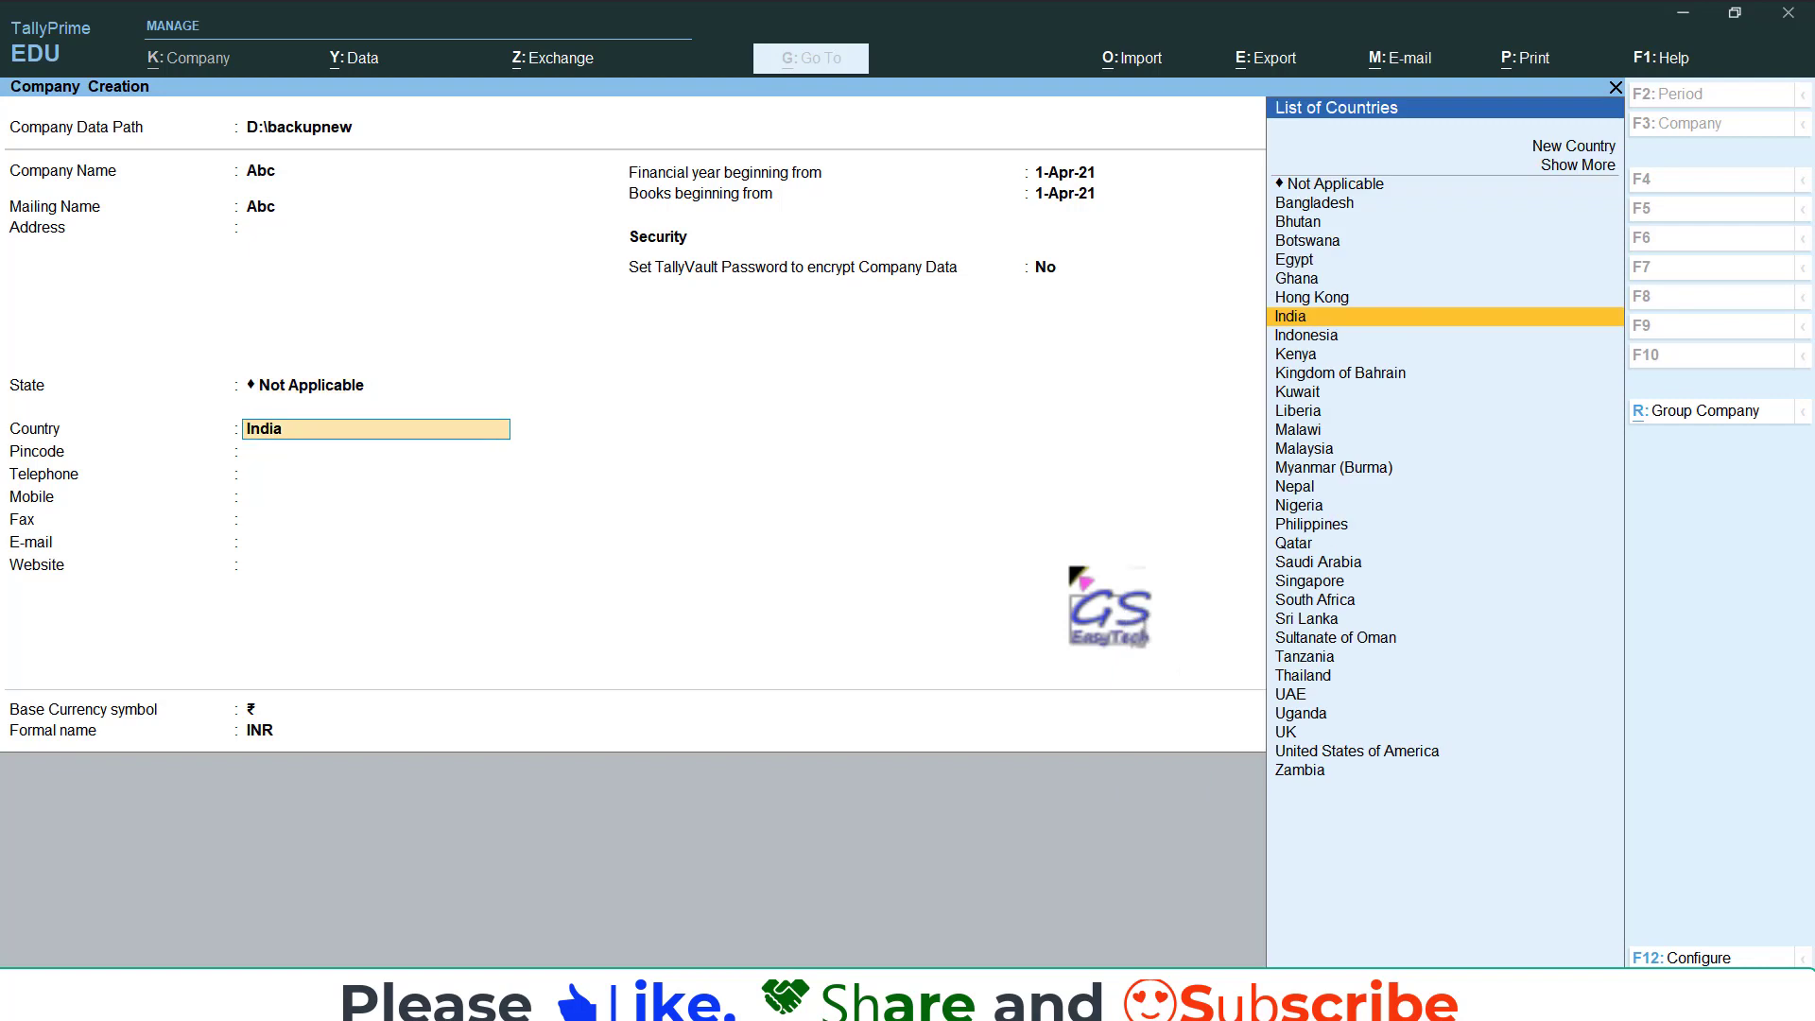
key(Return)
key(Return)
key(Return)
key(Return)
key(Return)
key(Return)
key(Return)
key(Return)
key(Return)
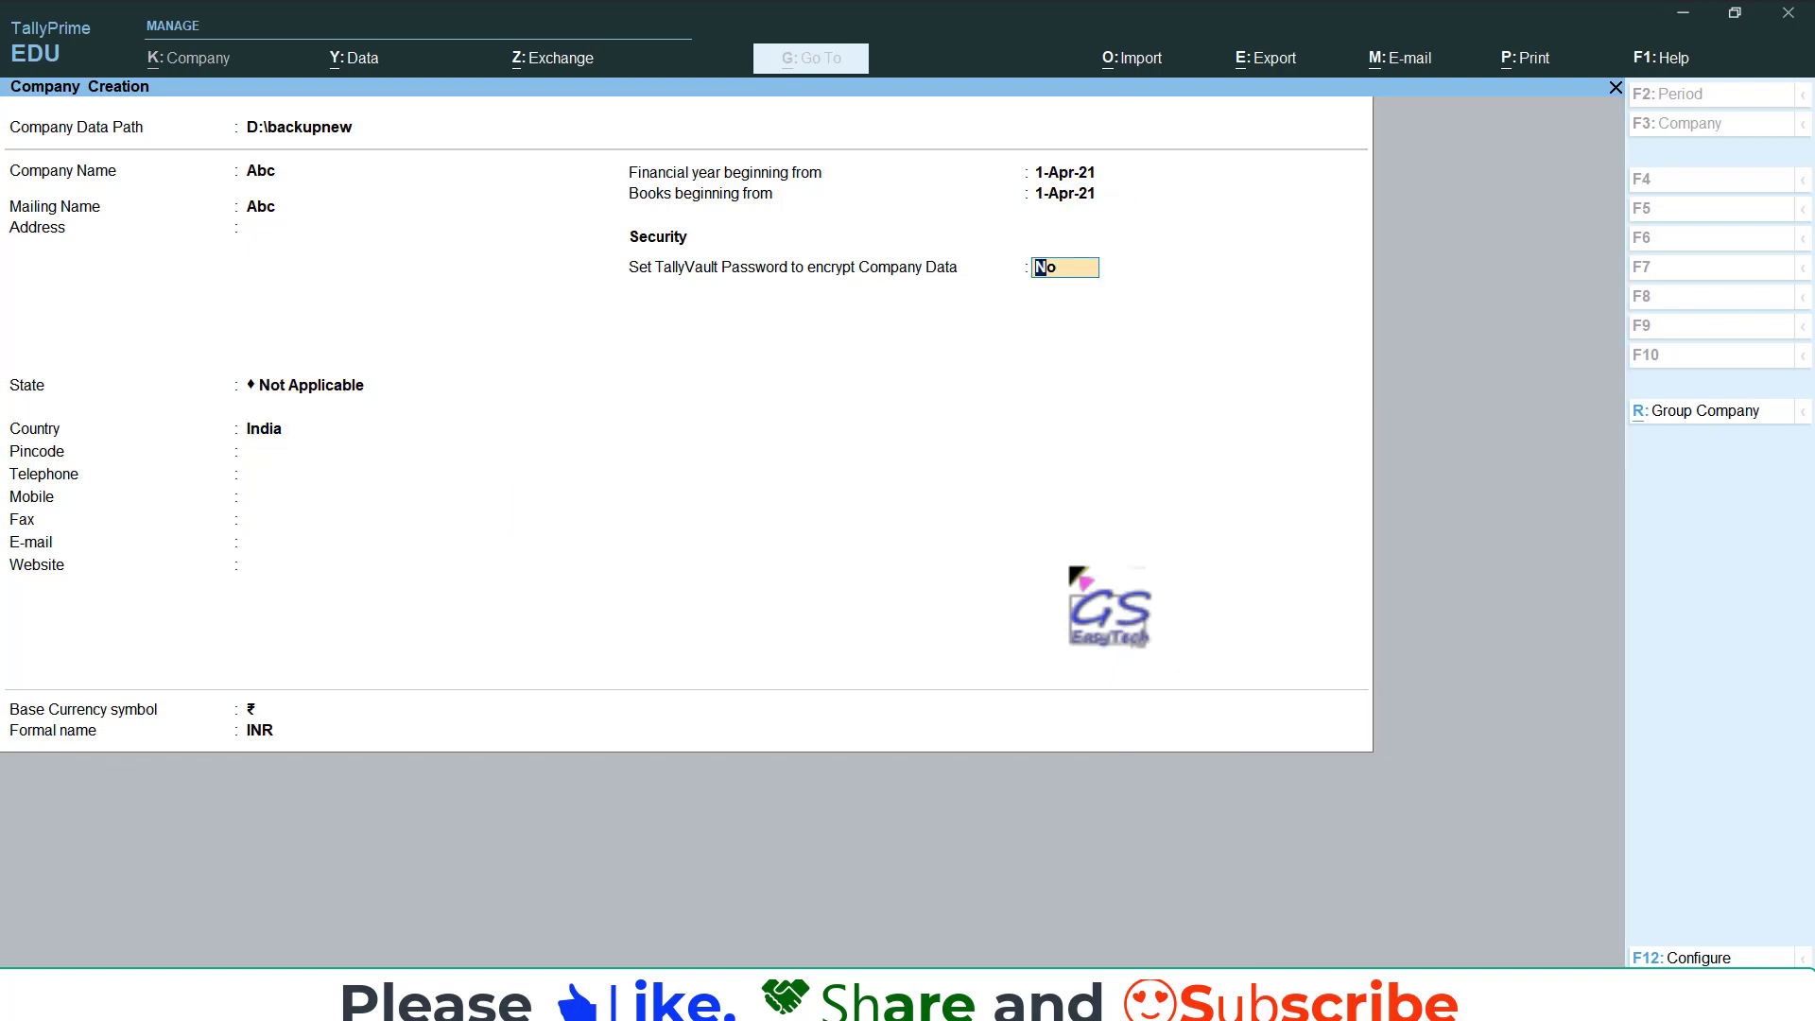
Set TallyVault Password to encrypt Company Data to Yes, then enter and confirm the TallyVault password
text(y)
key(Return)
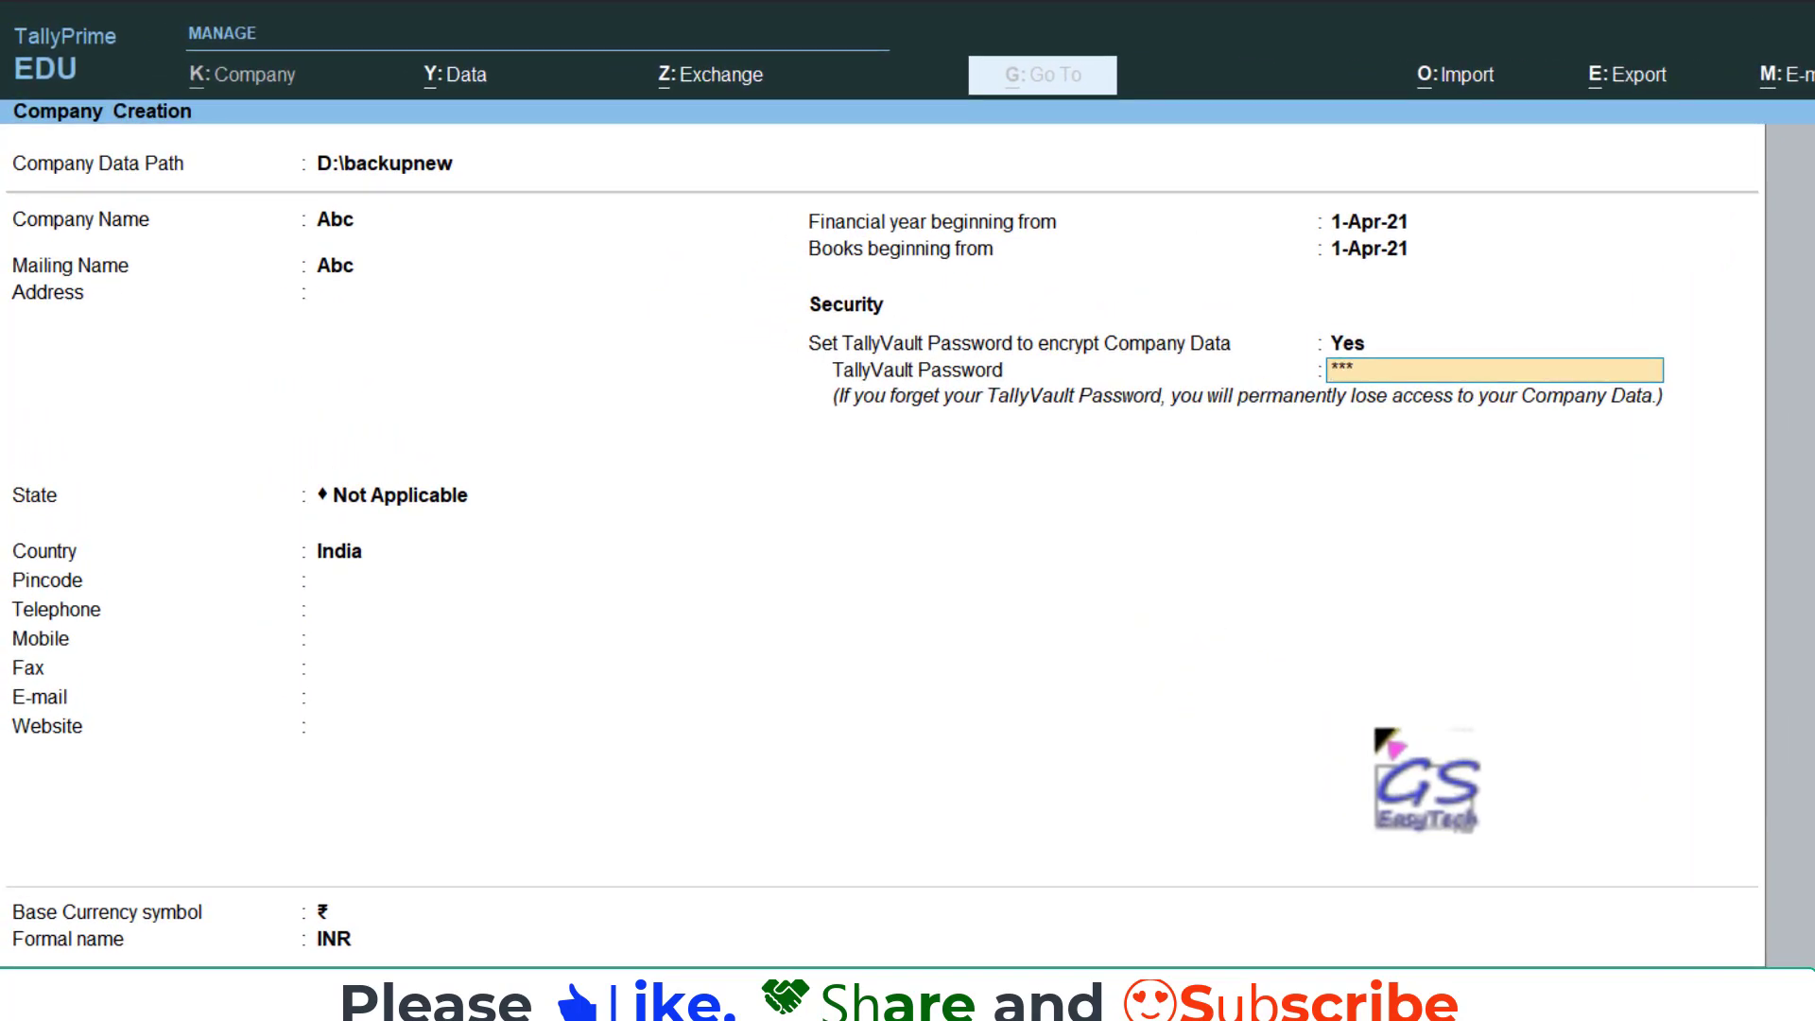
key(Return)
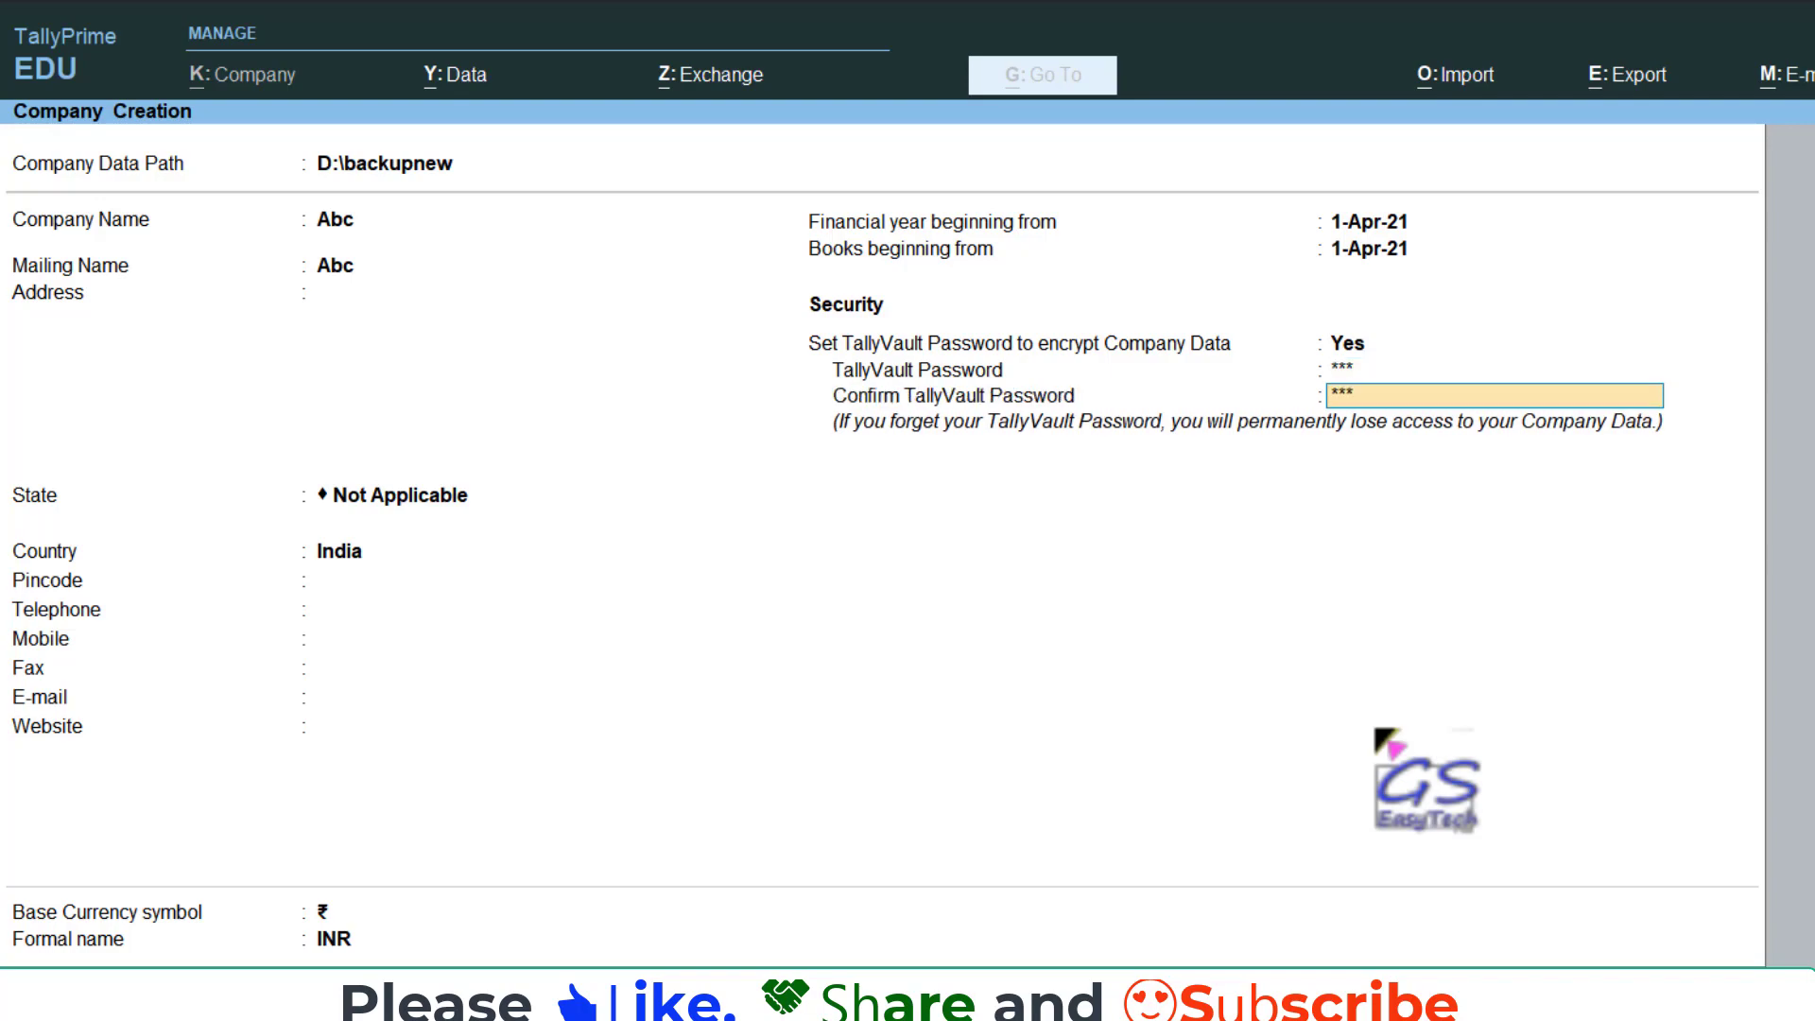
key(Return)
key(Return)
key(Return)
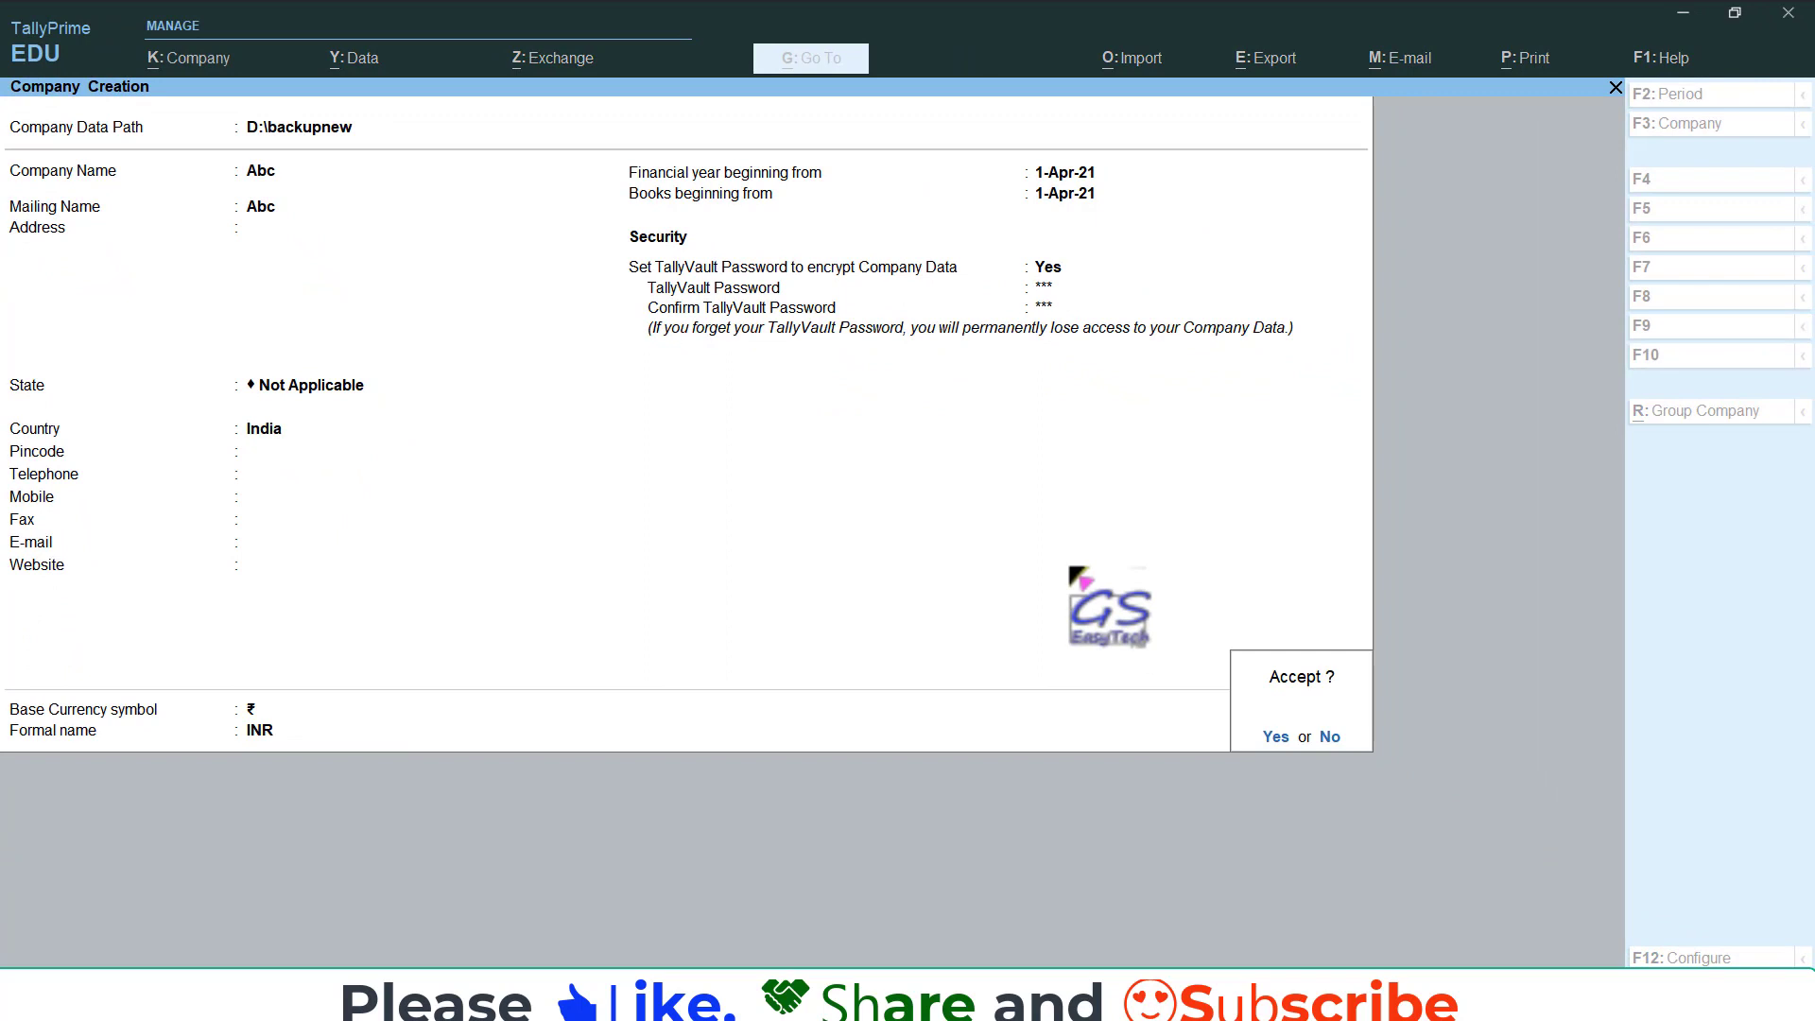
Accept the new company with its TallyVault password and quit the company features settings
key(Return)
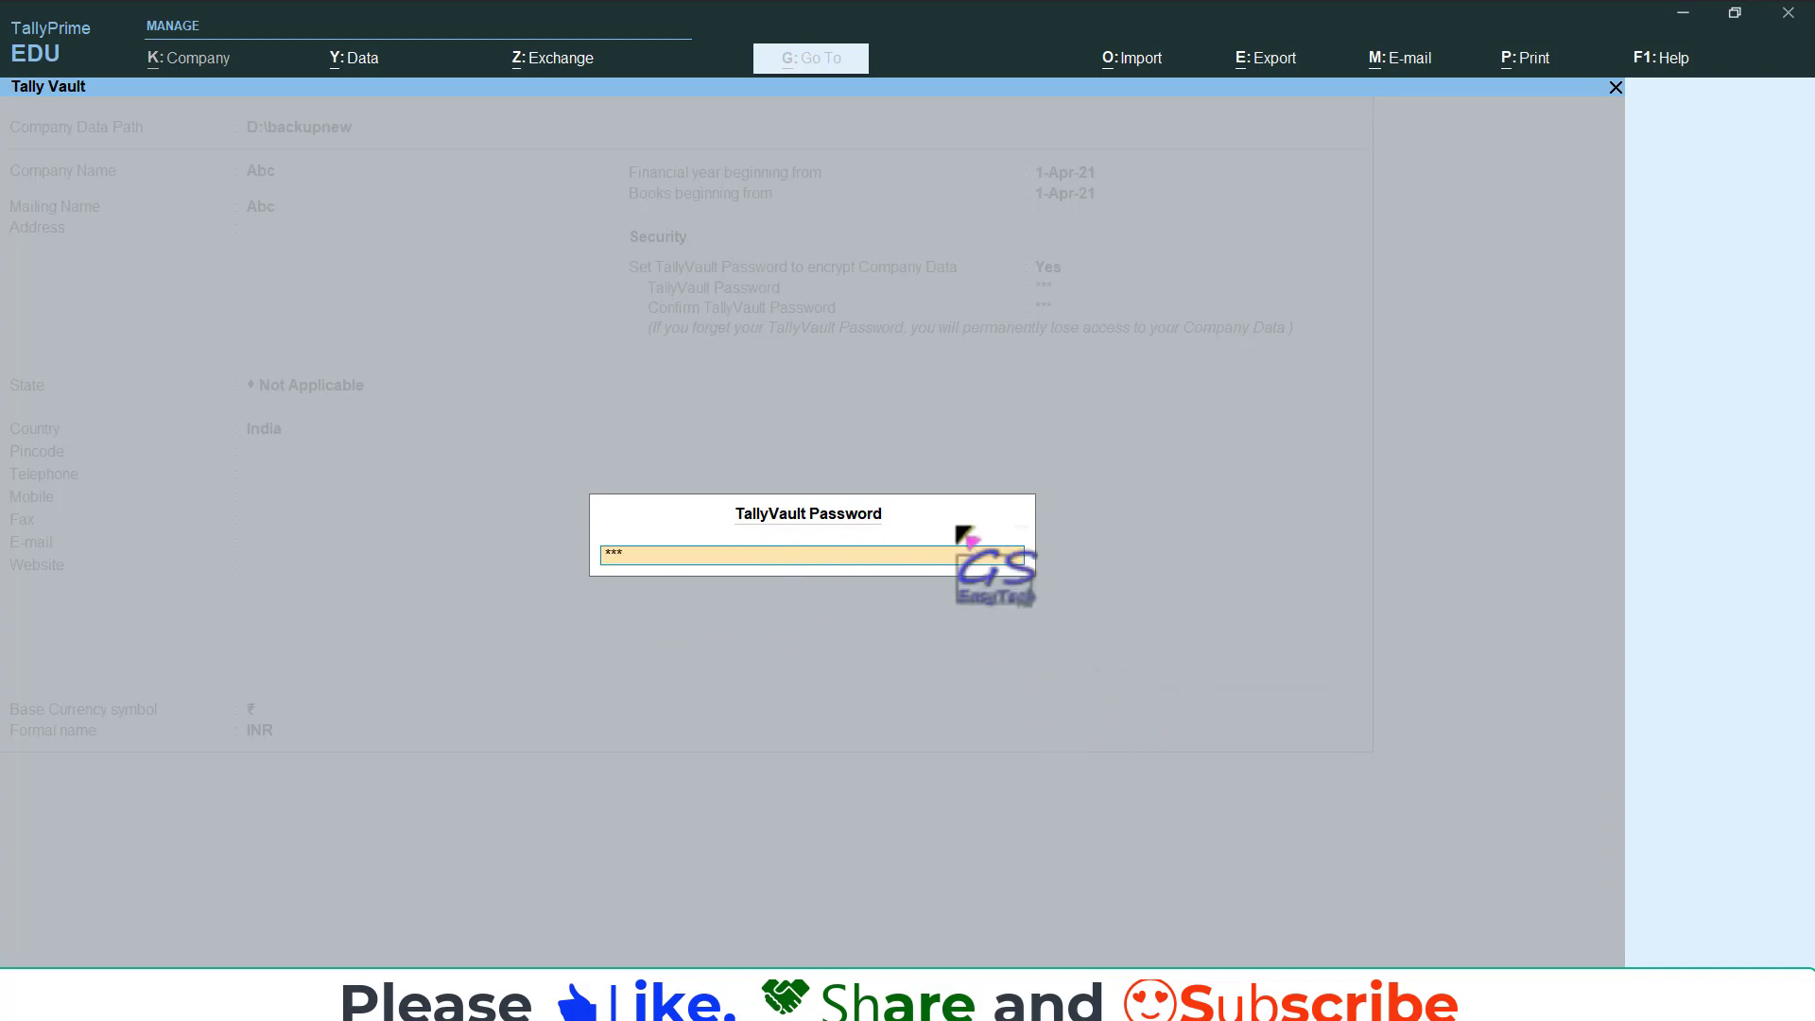
key(Return)
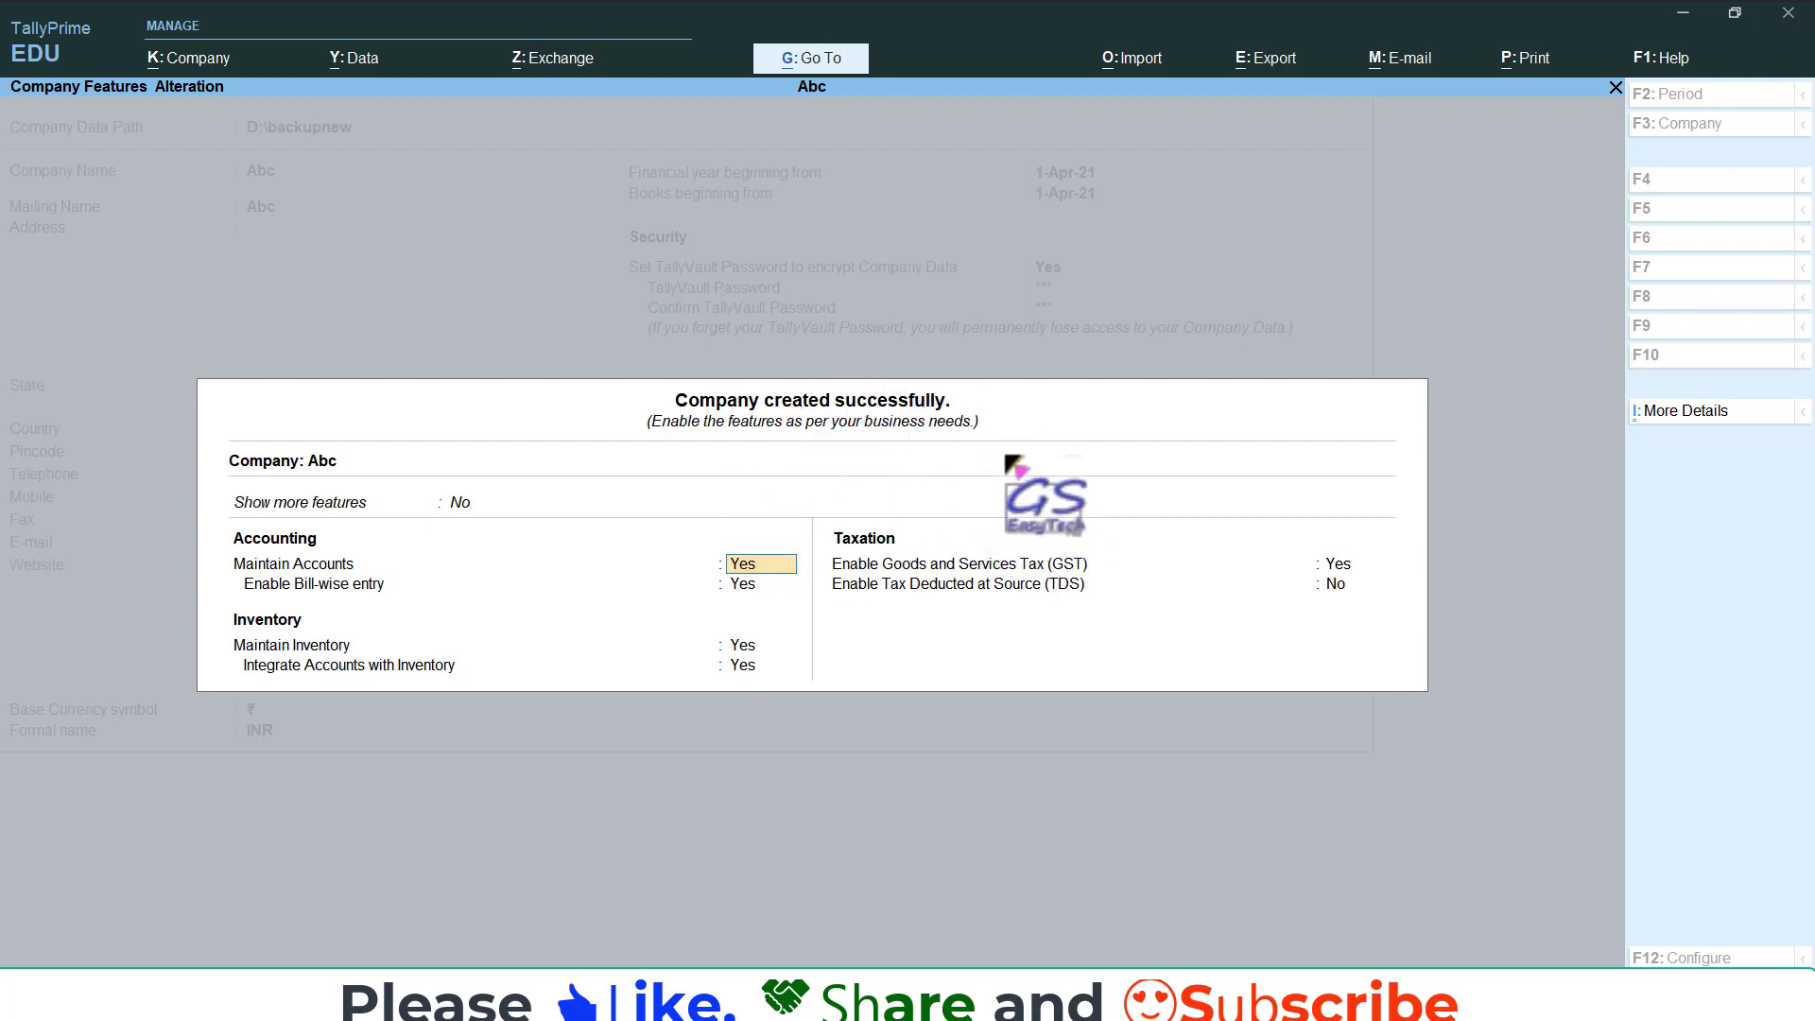
key(Escape)
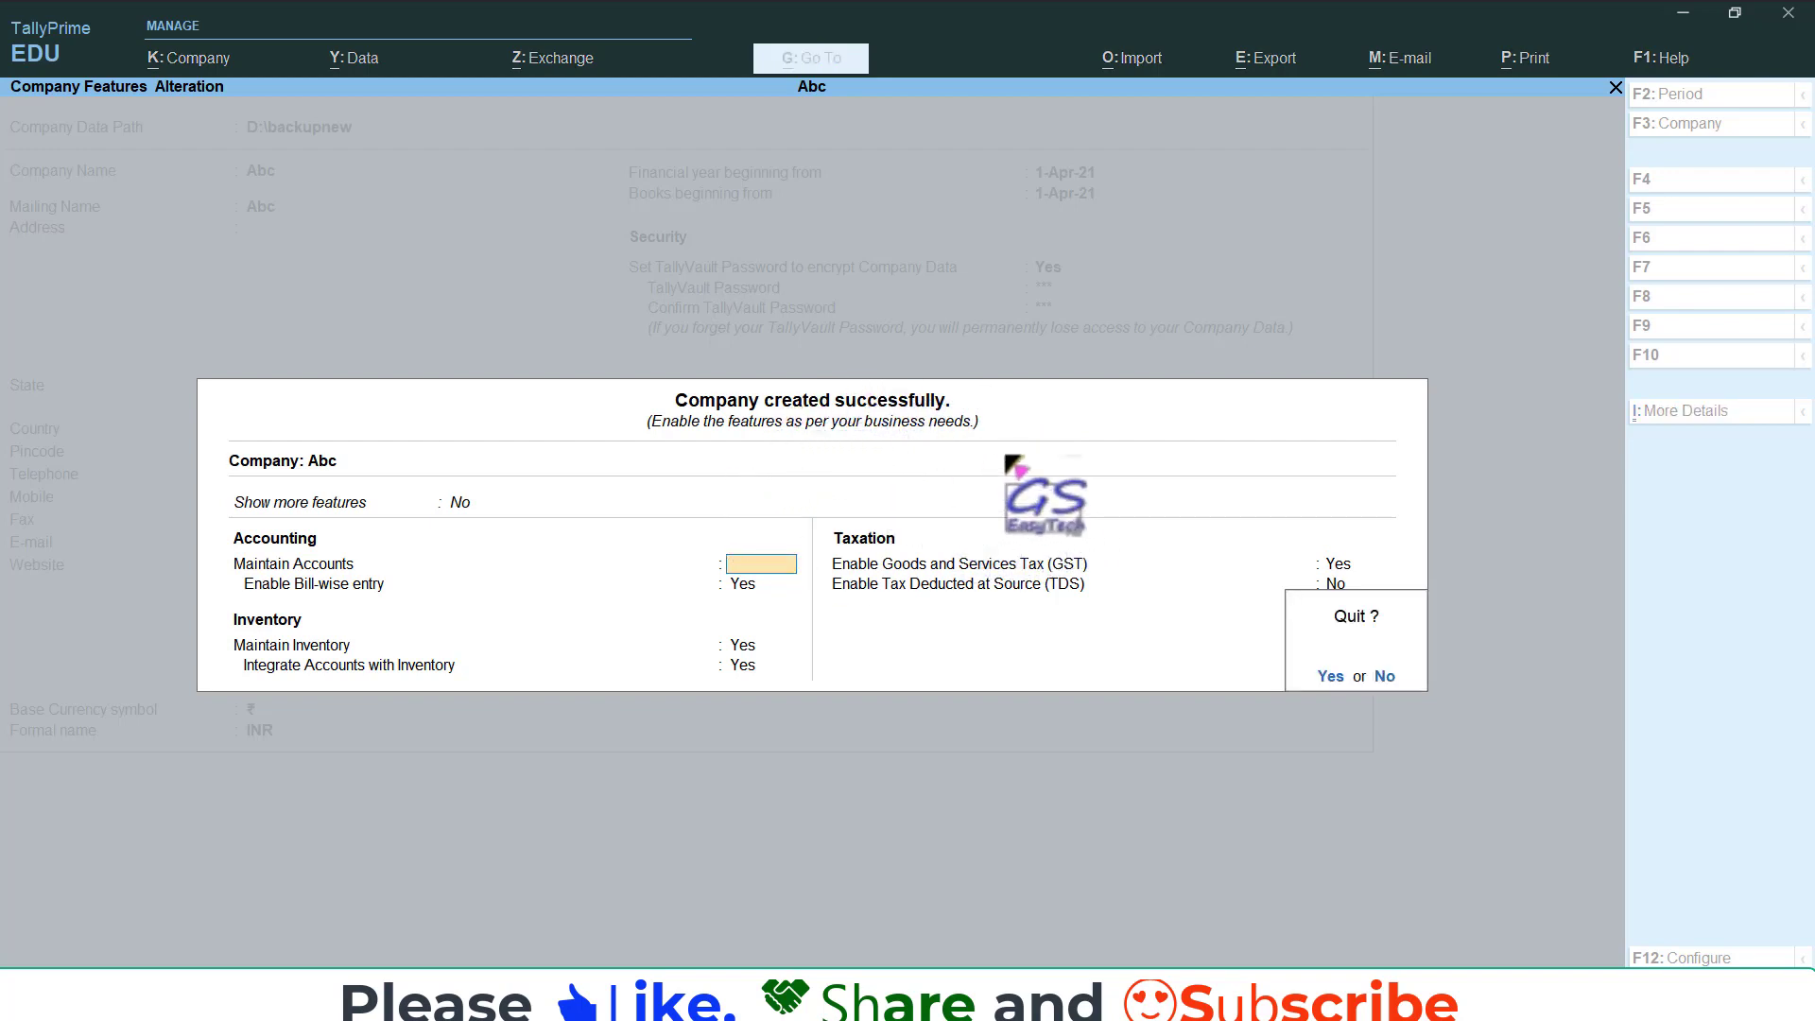
key(y)
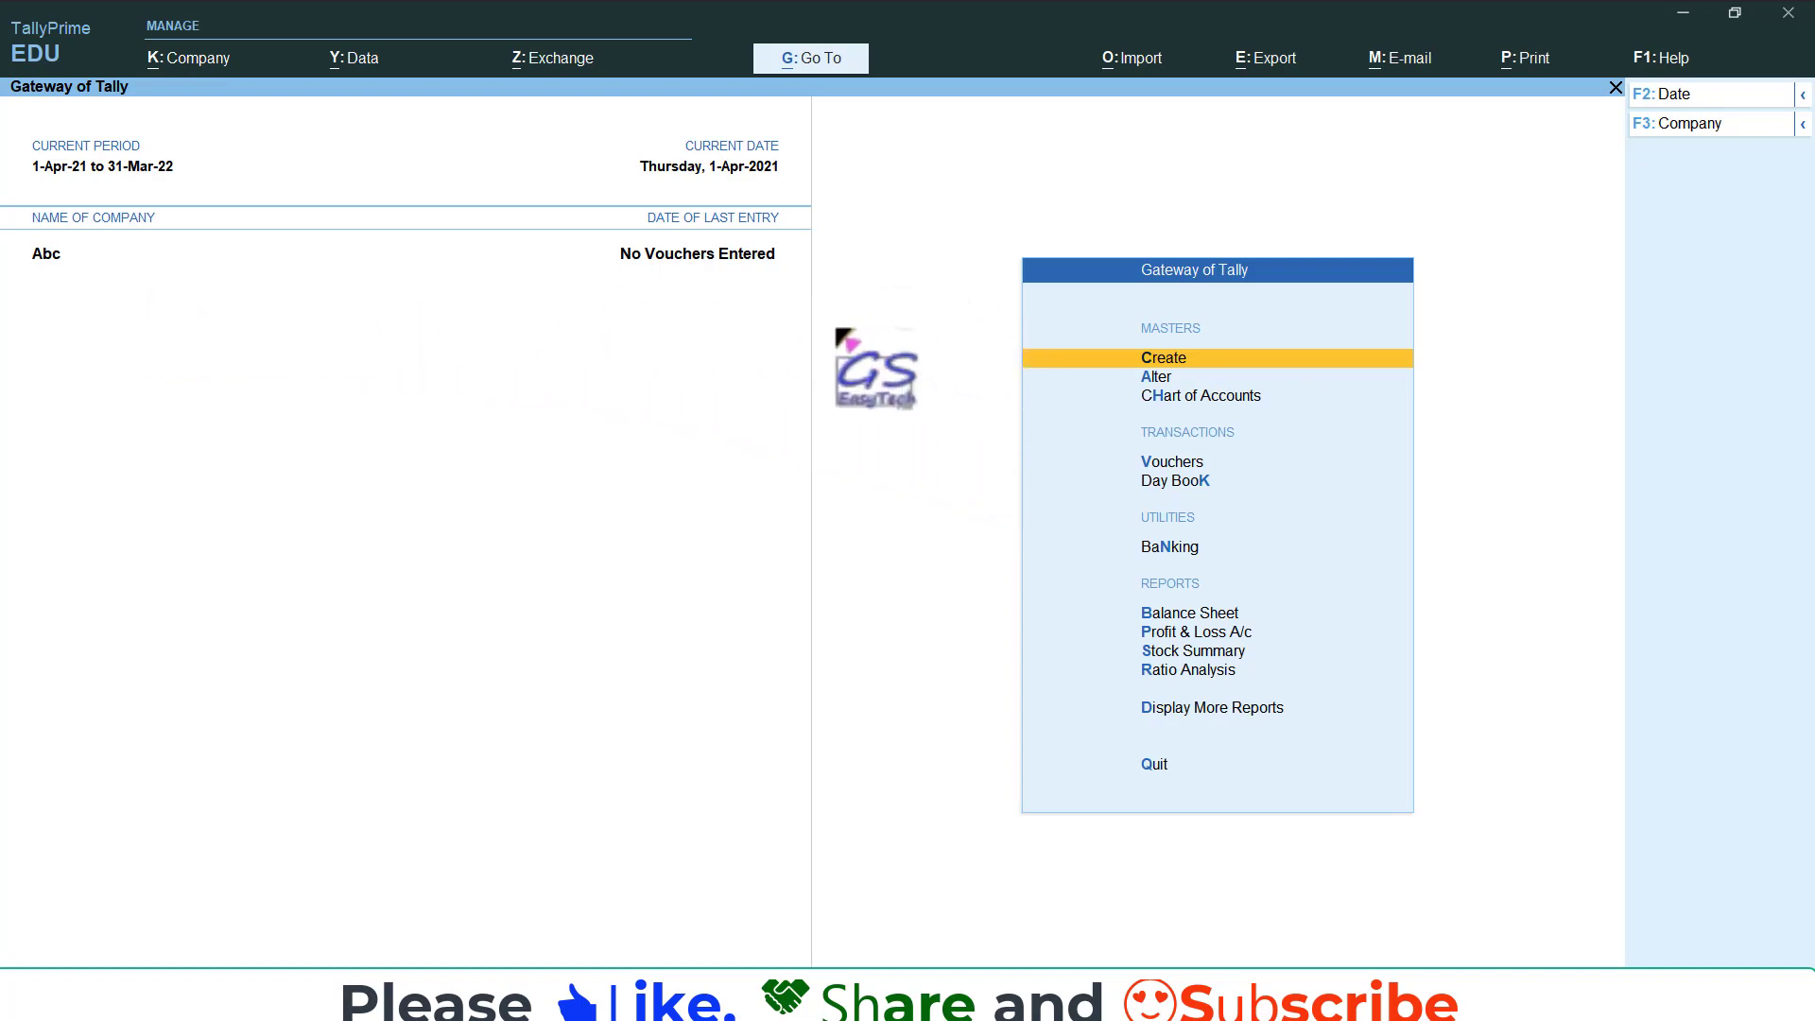
Shut the newly created company Abc
key(ctrl)
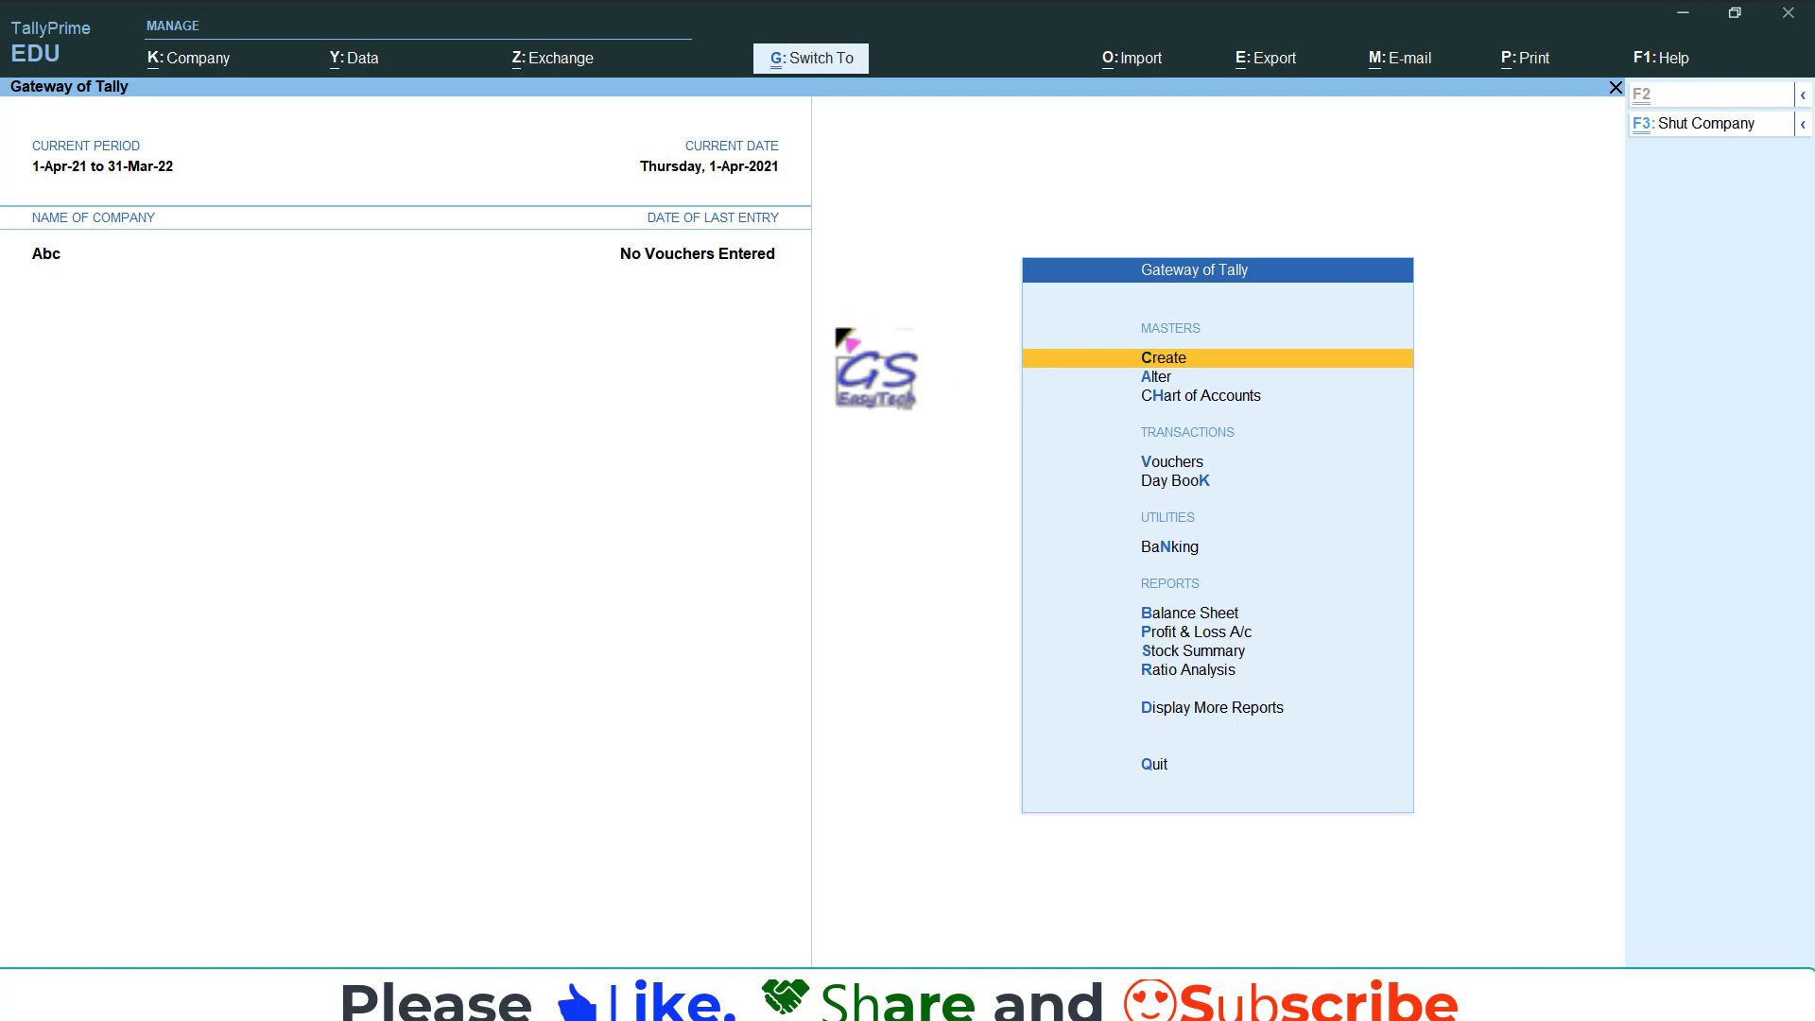
key(ctrl+F3)
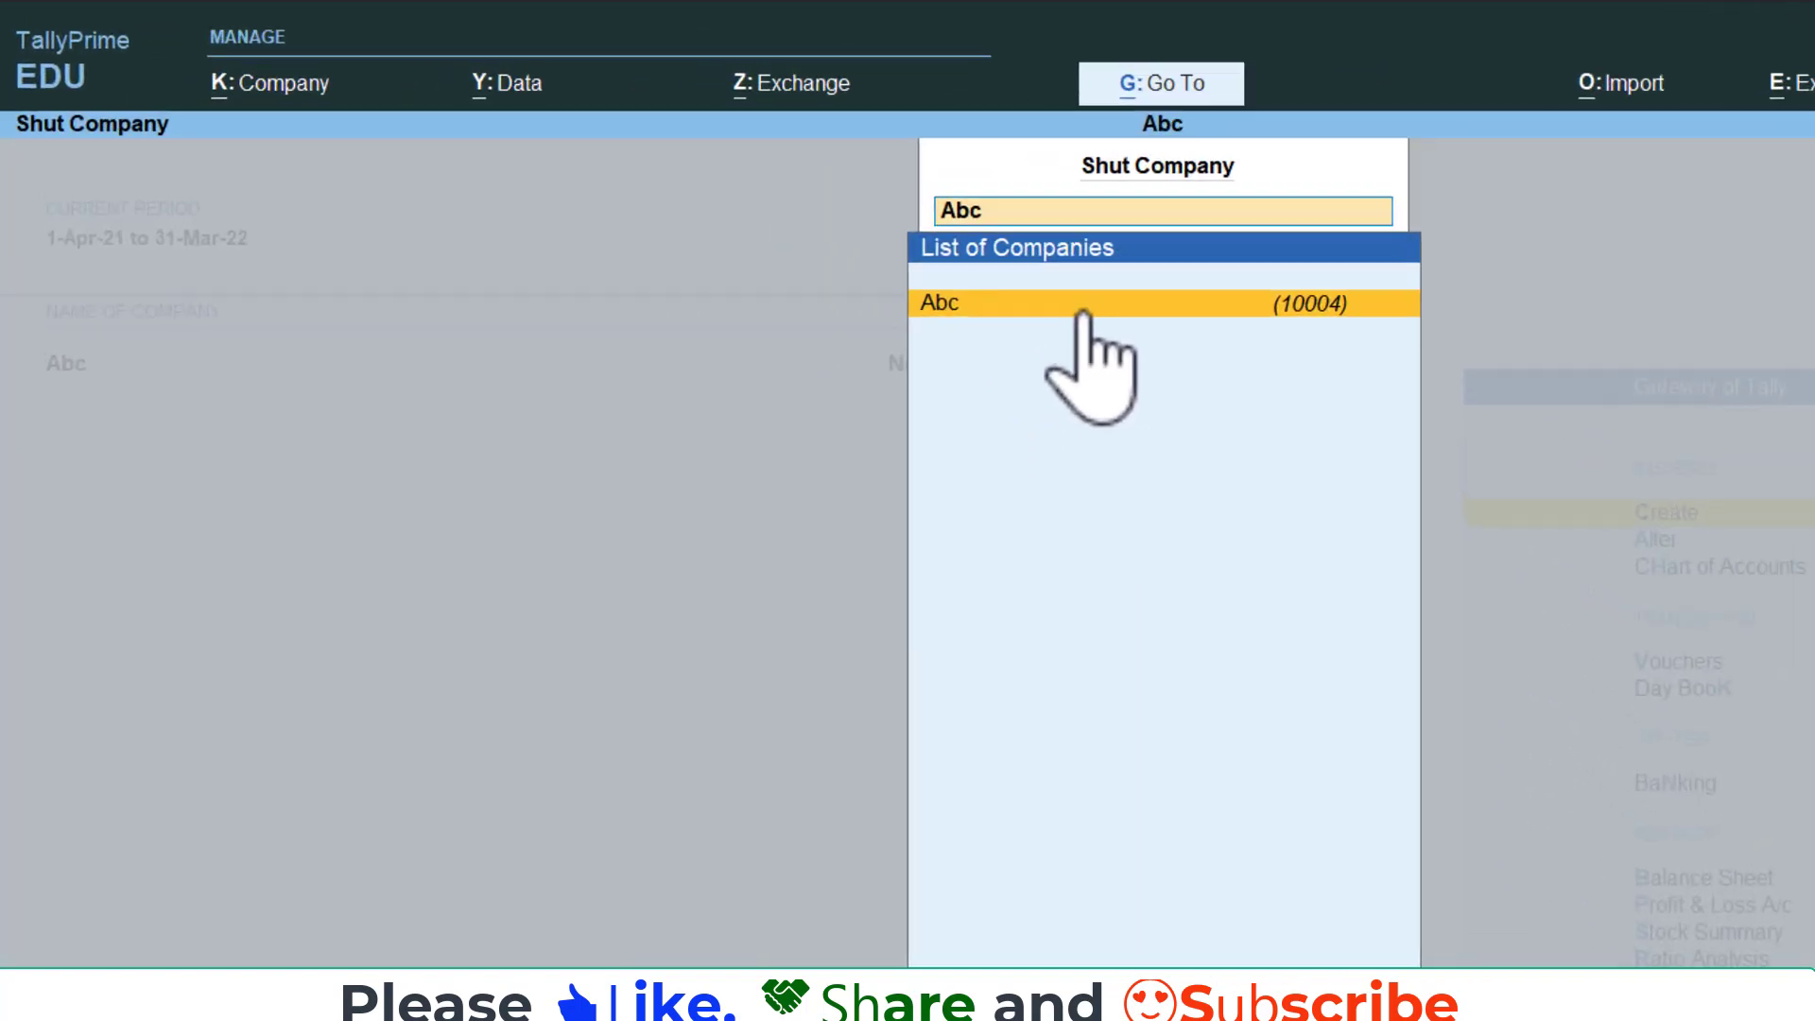
key(ctrl)
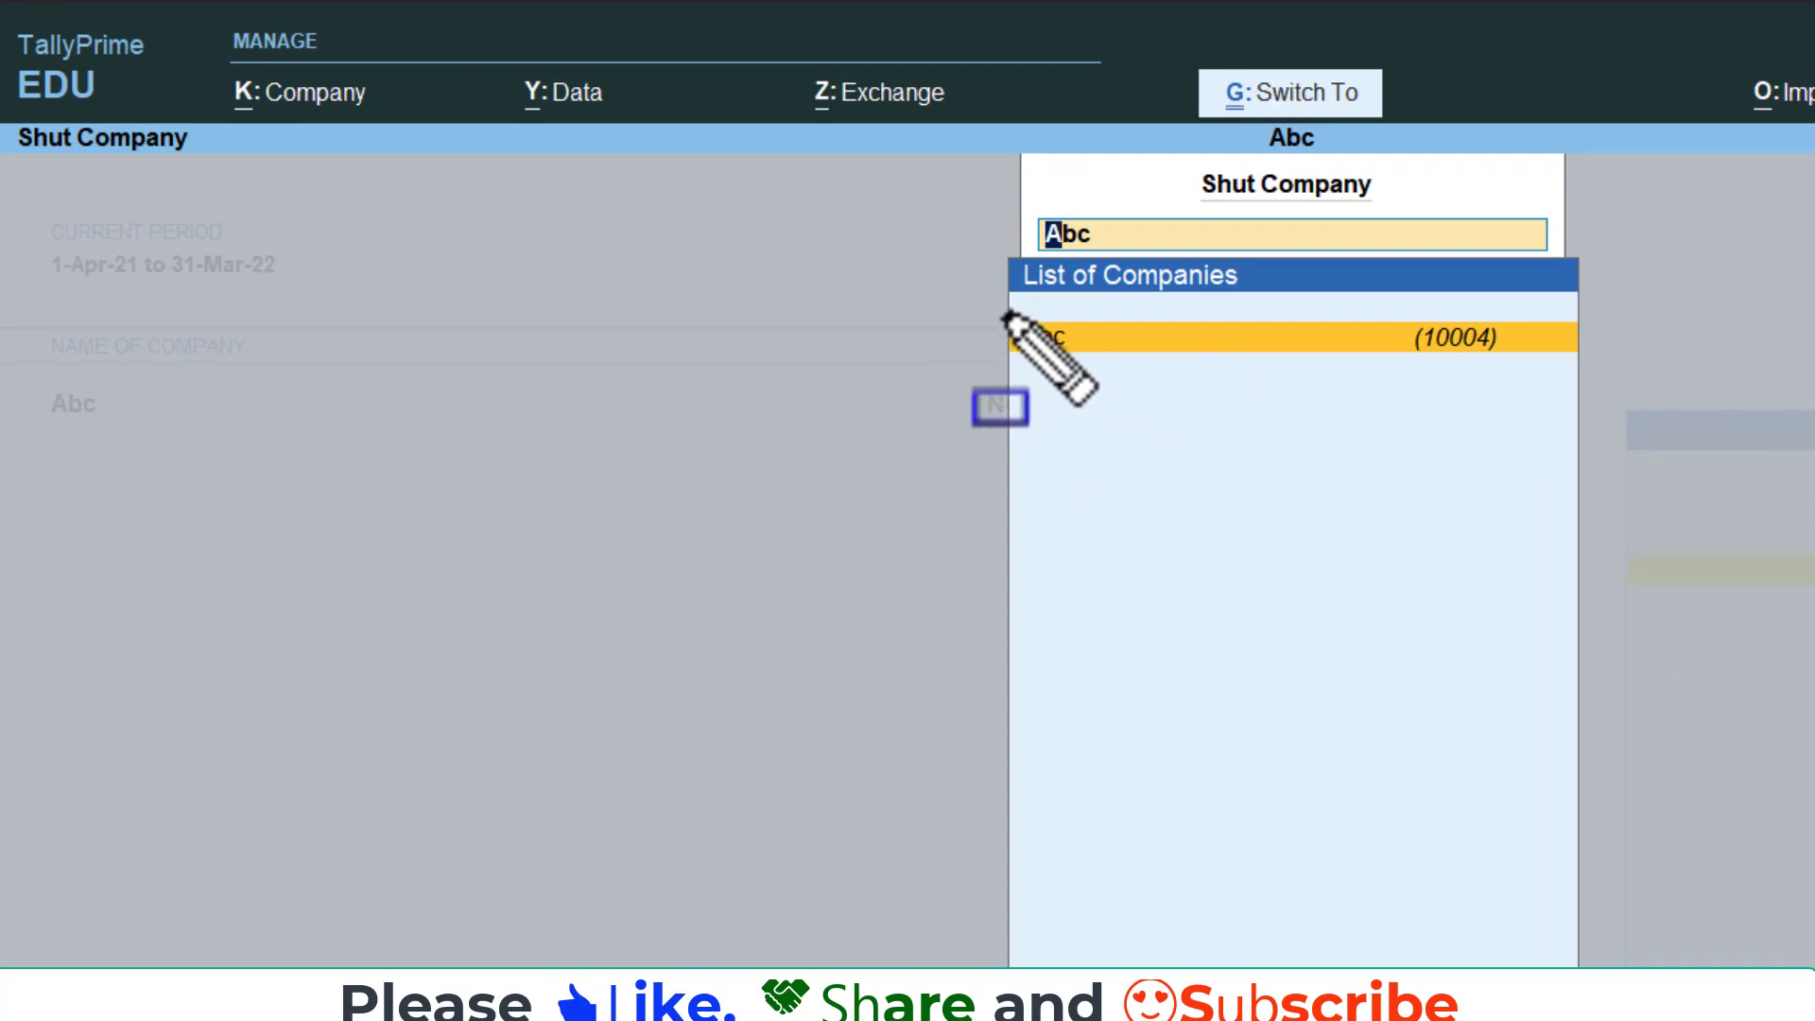
mouse_move(998, 303)
mouse_down()
mouse_move(1476, 384)
mouse_move(1584, 385)
mouse_up()
mouse_move(1382, 306)
mouse_down()
mouse_move(1491, 372)
mouse_move(1541, 371)
mouse_up()
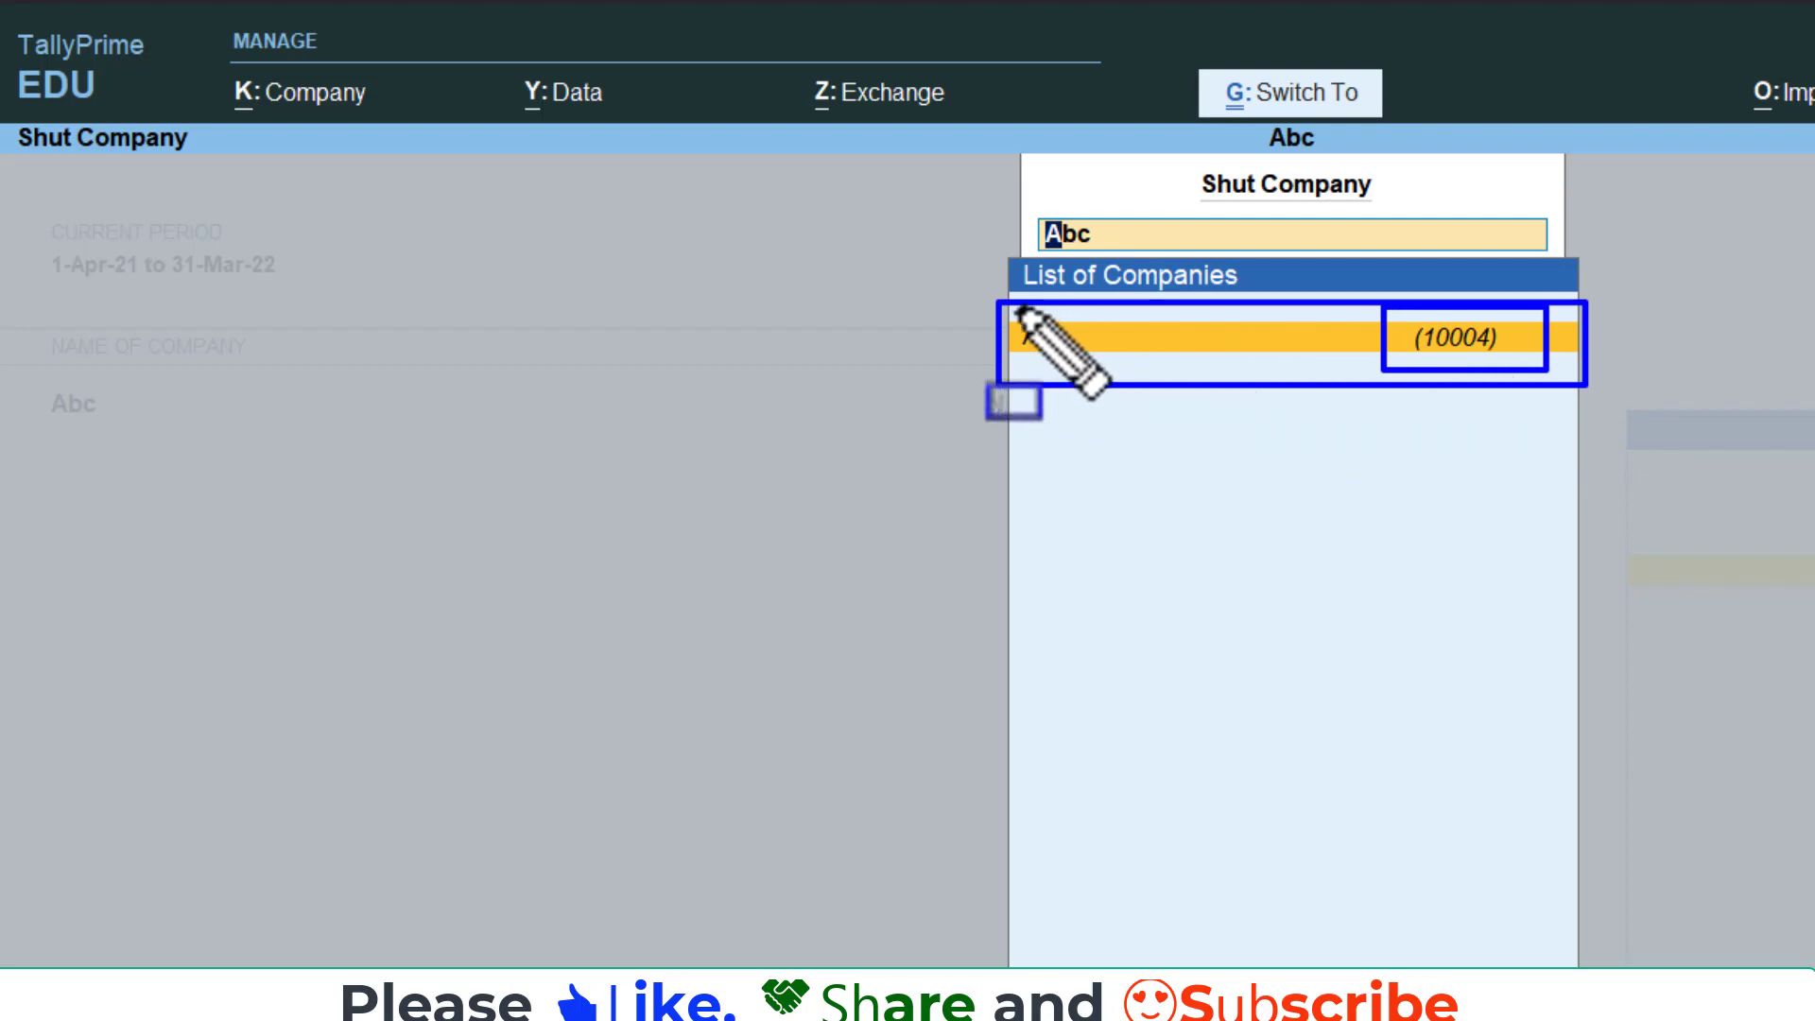
mouse_move(998, 306)
mouse_down()
mouse_move(1108, 386)
mouse_move(1157, 384)
mouse_up()
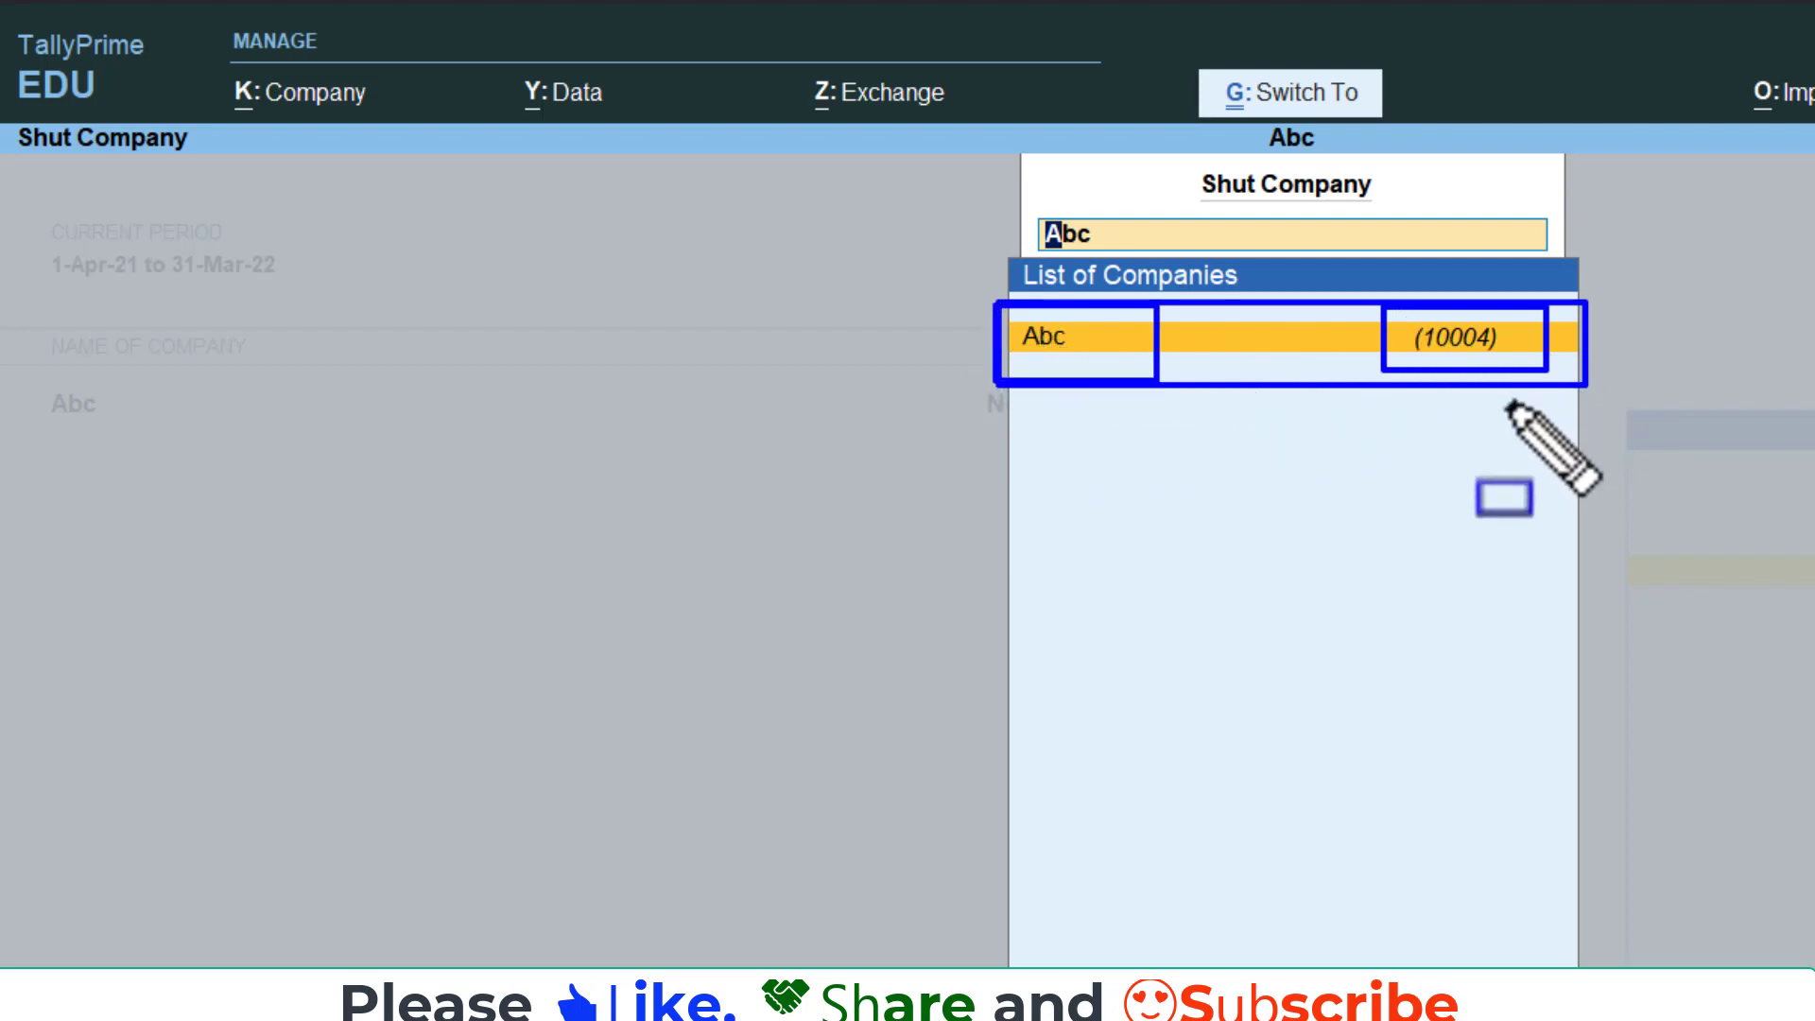
key(Escape)
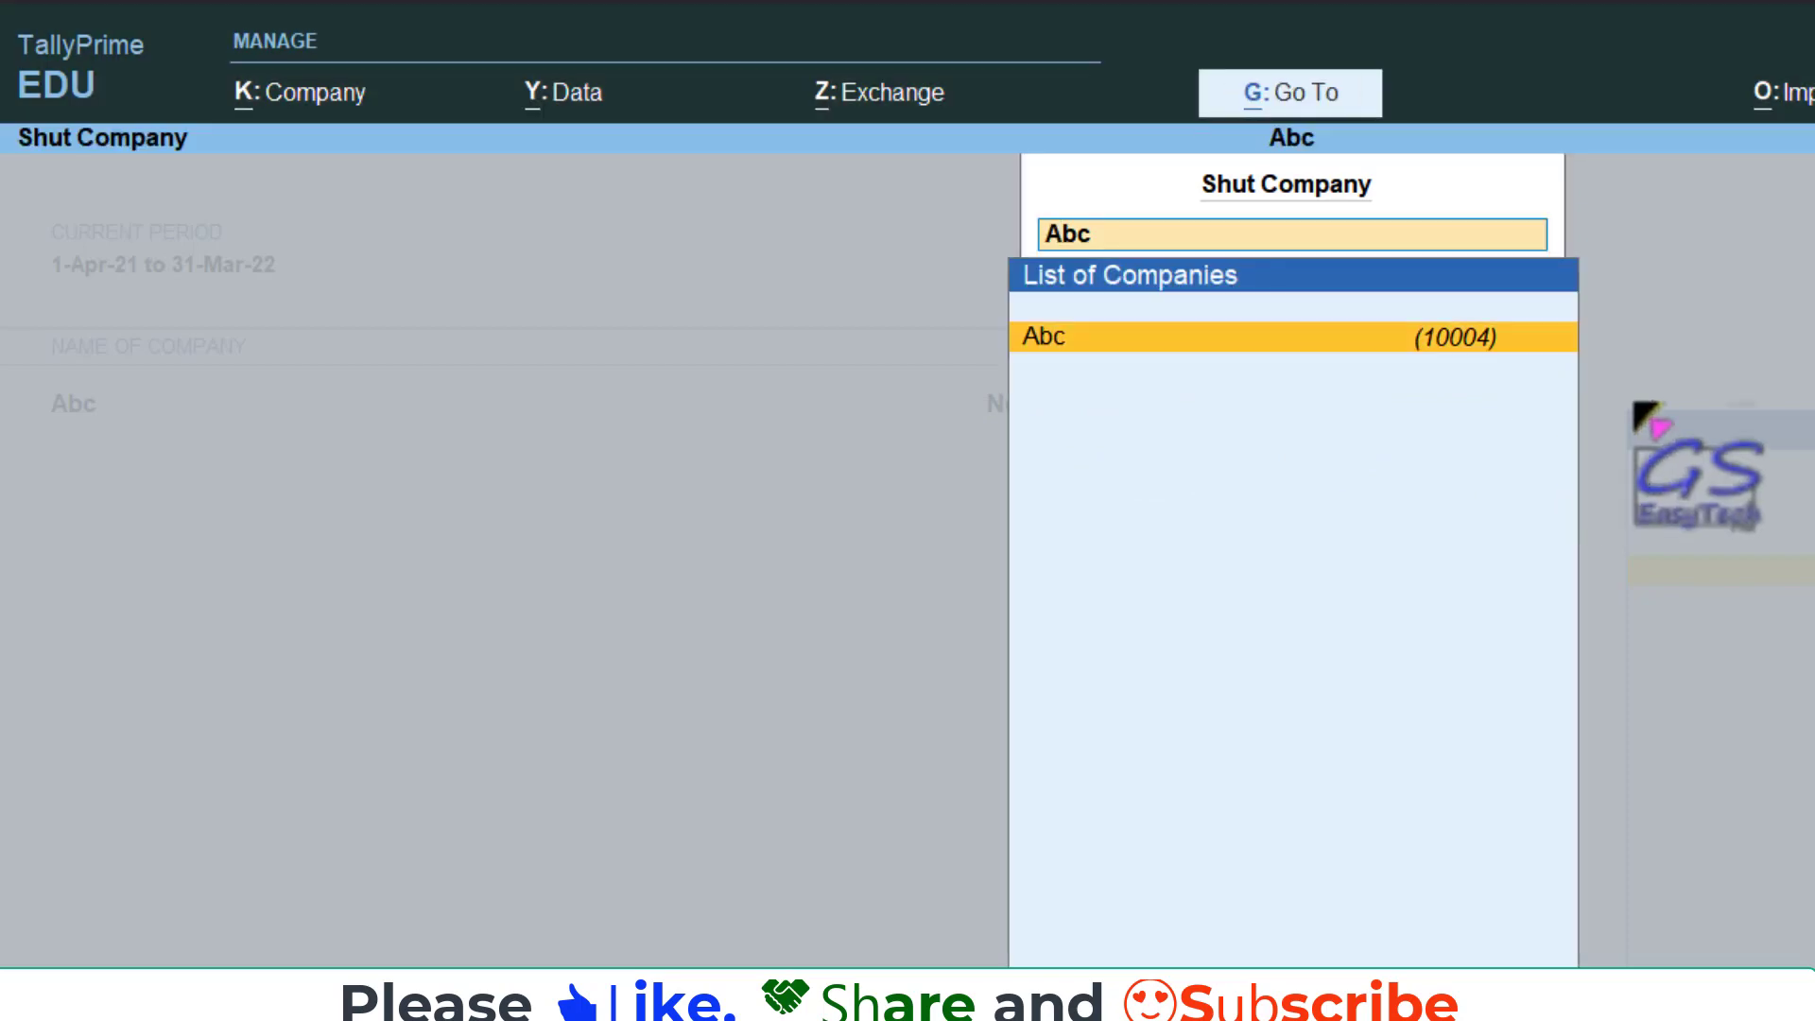
key(Return)
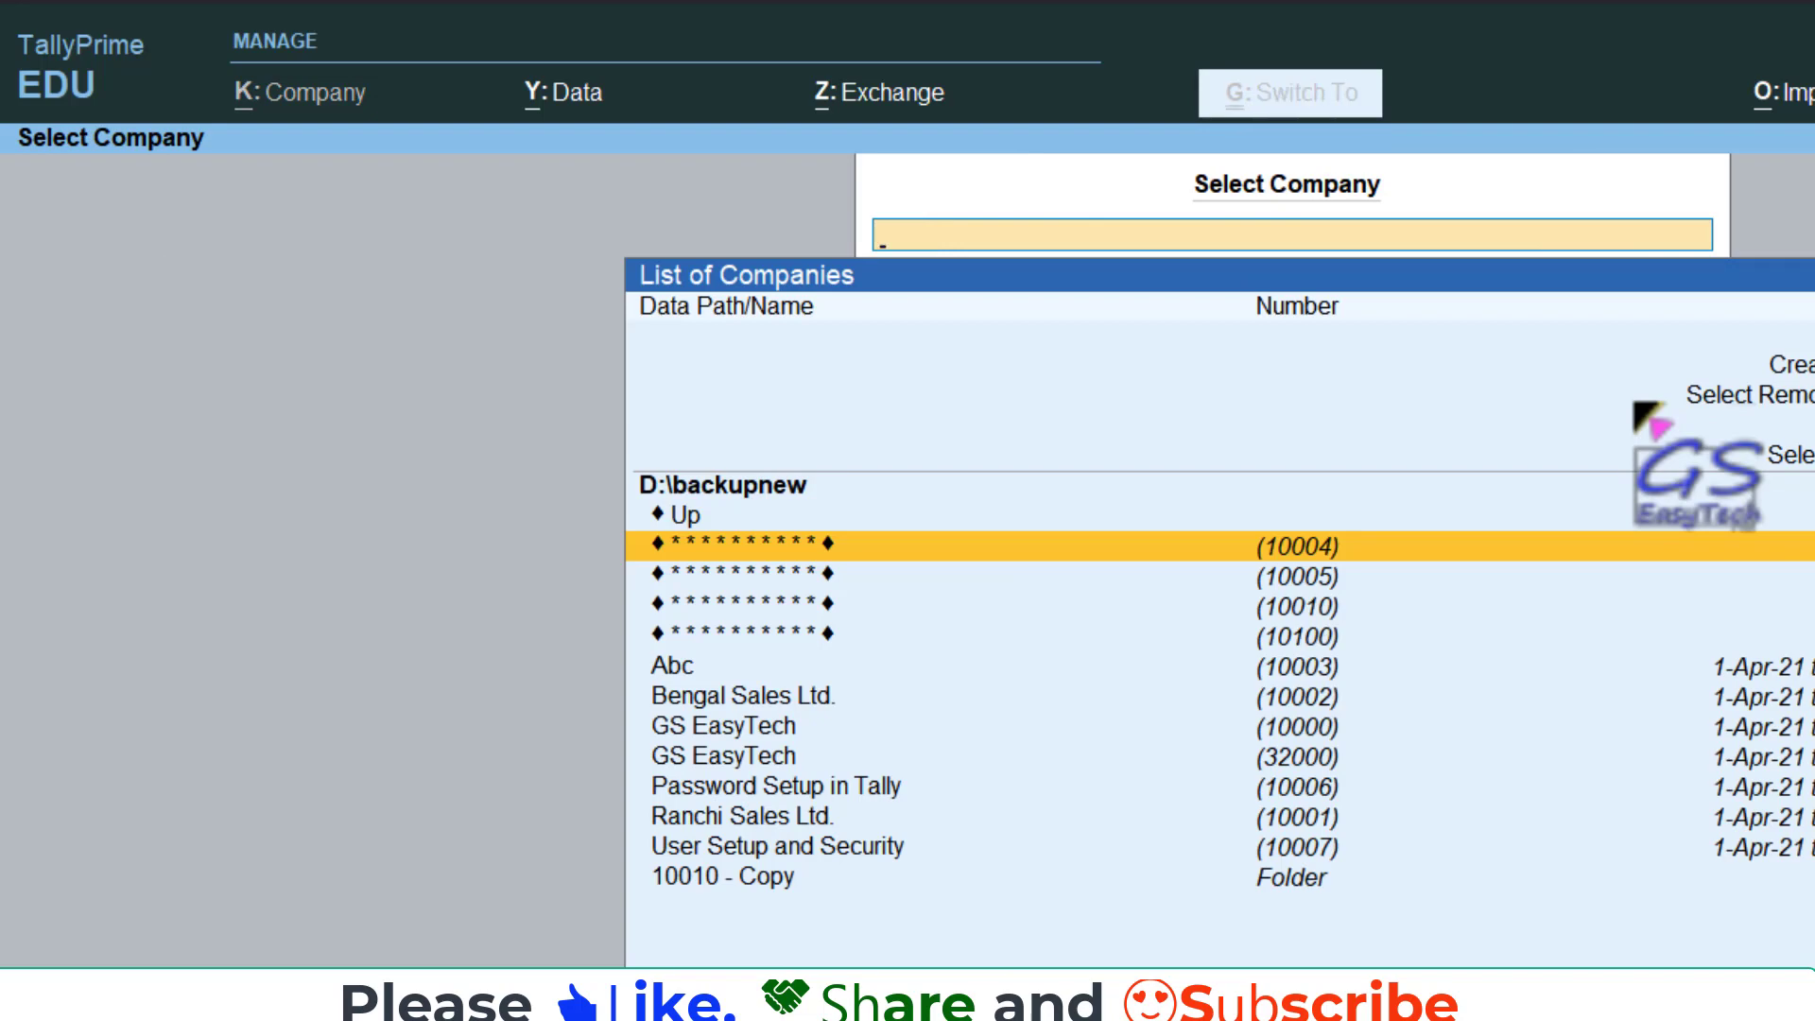
key(ctrl+2)
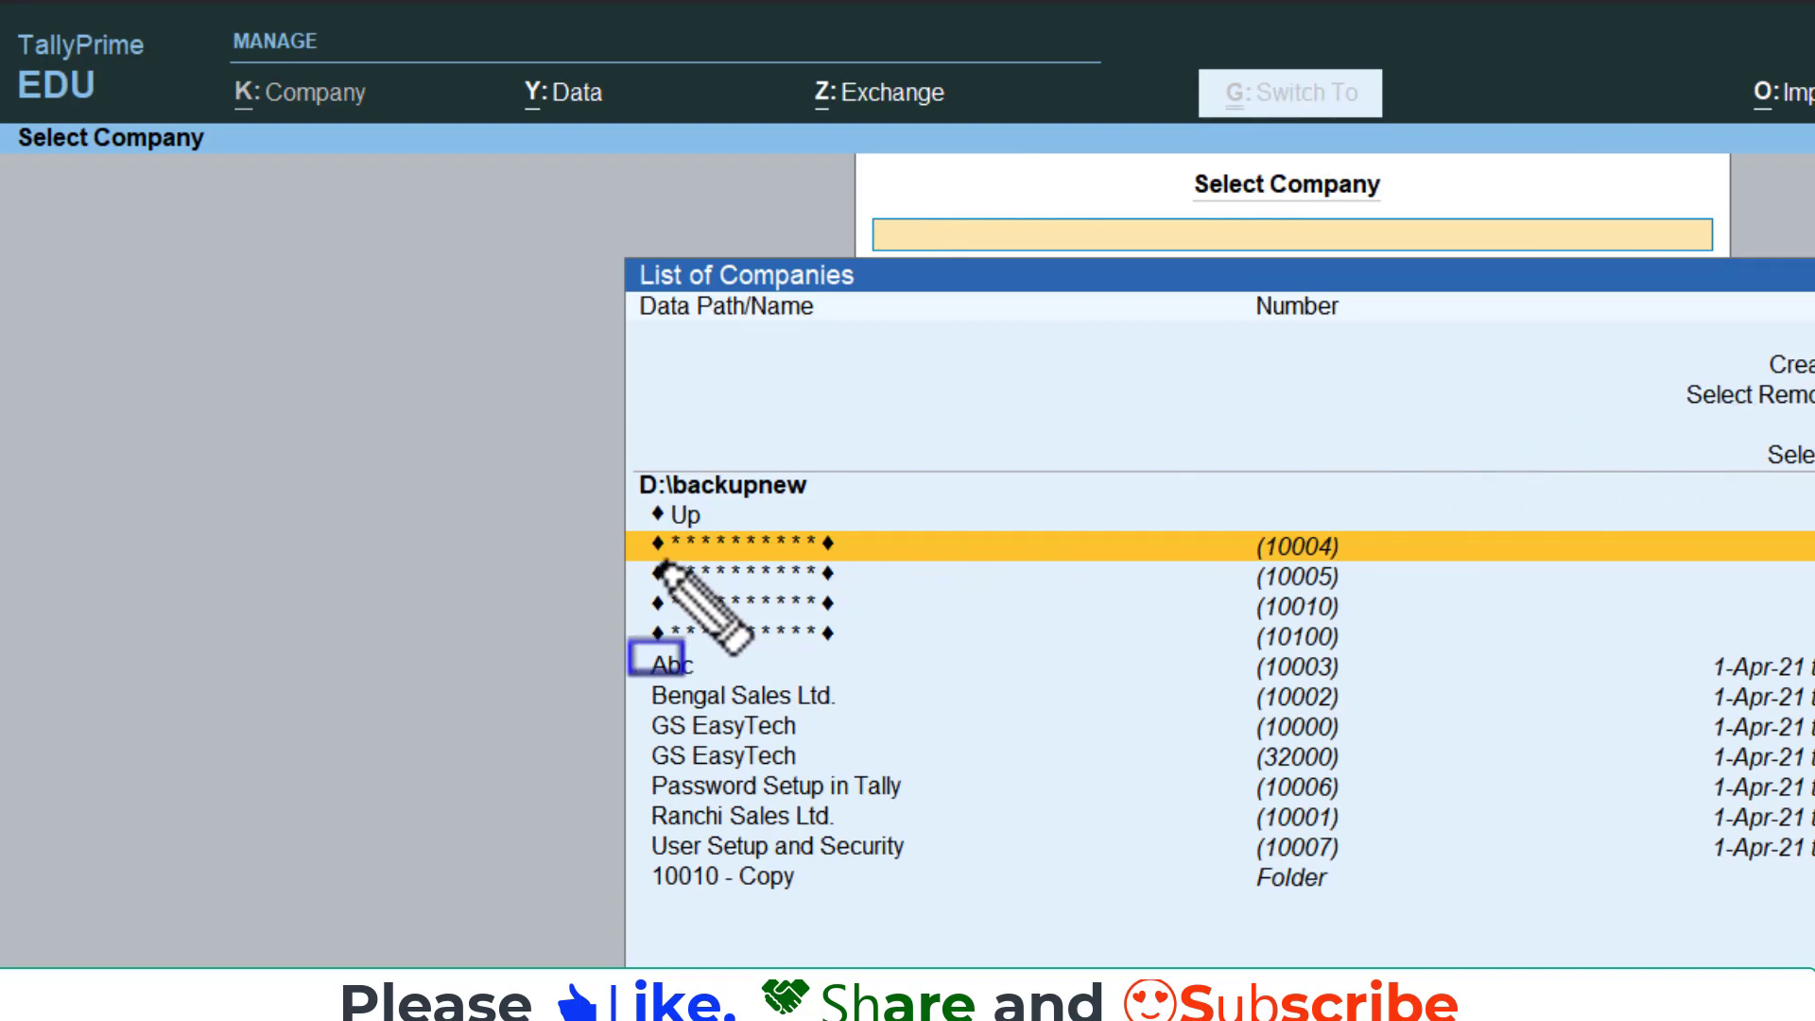
drag(652, 542, 912, 563)
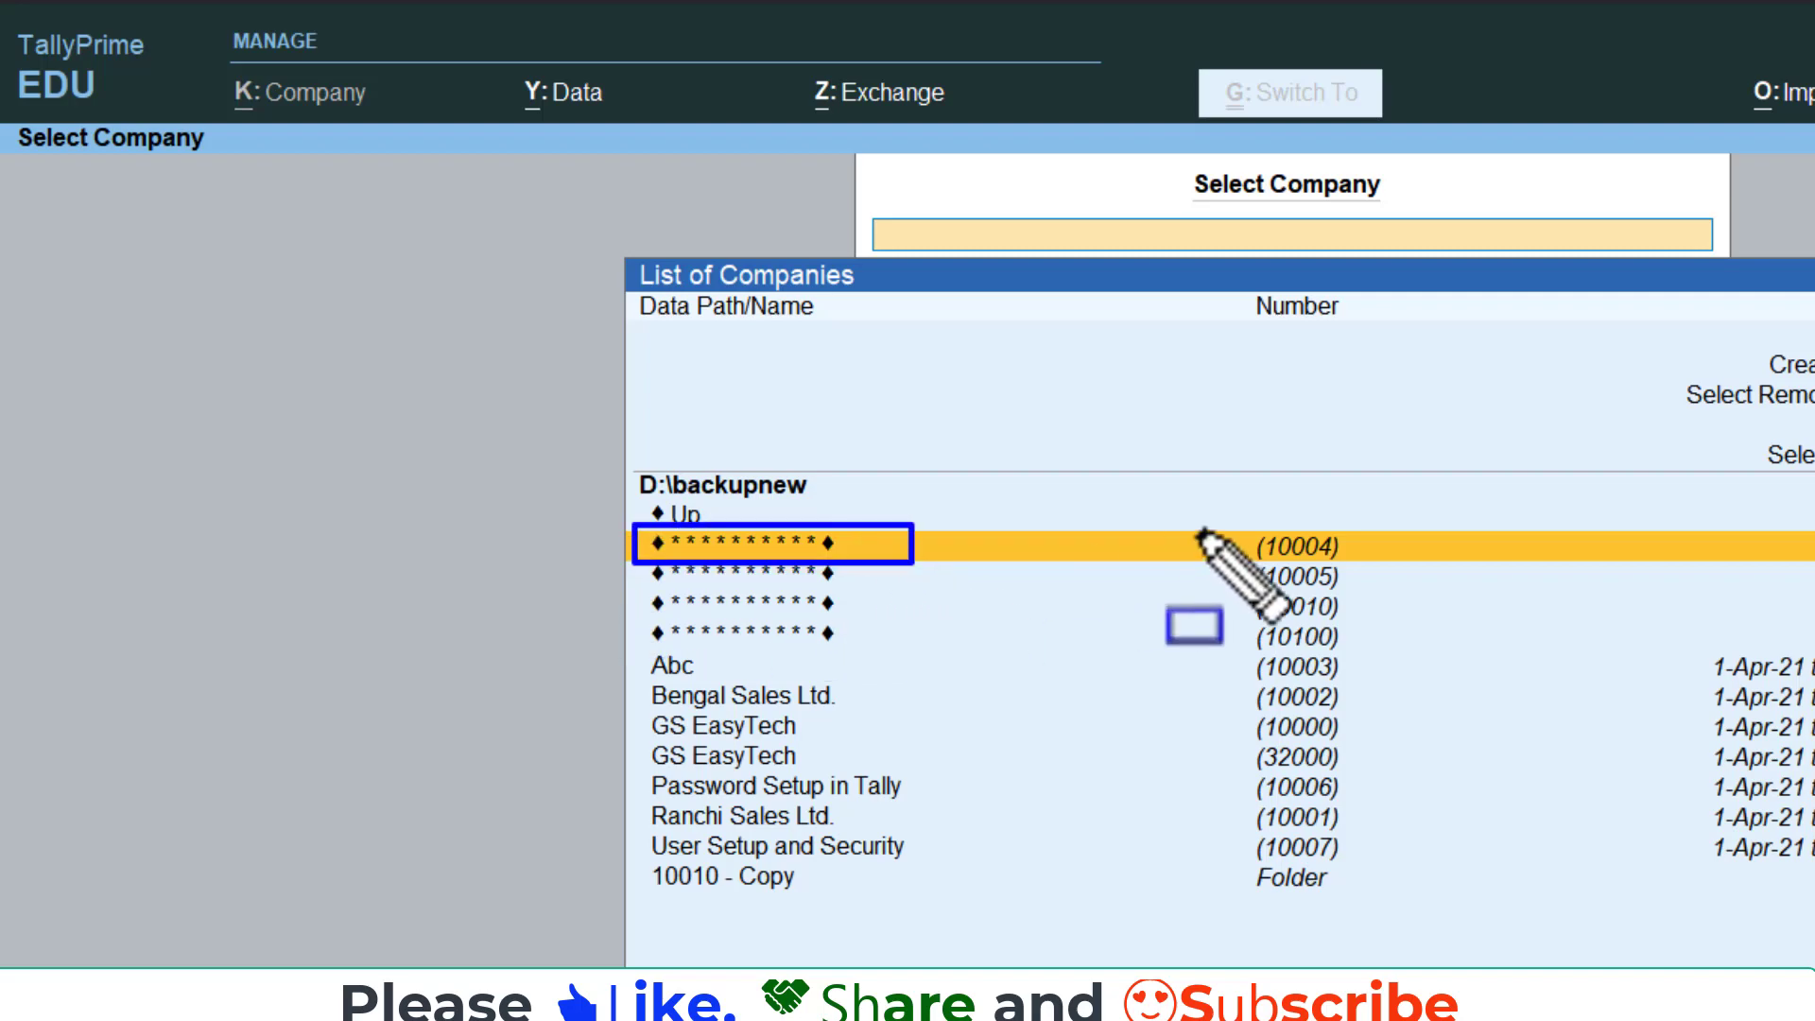
drag(1200, 520, 1403, 566)
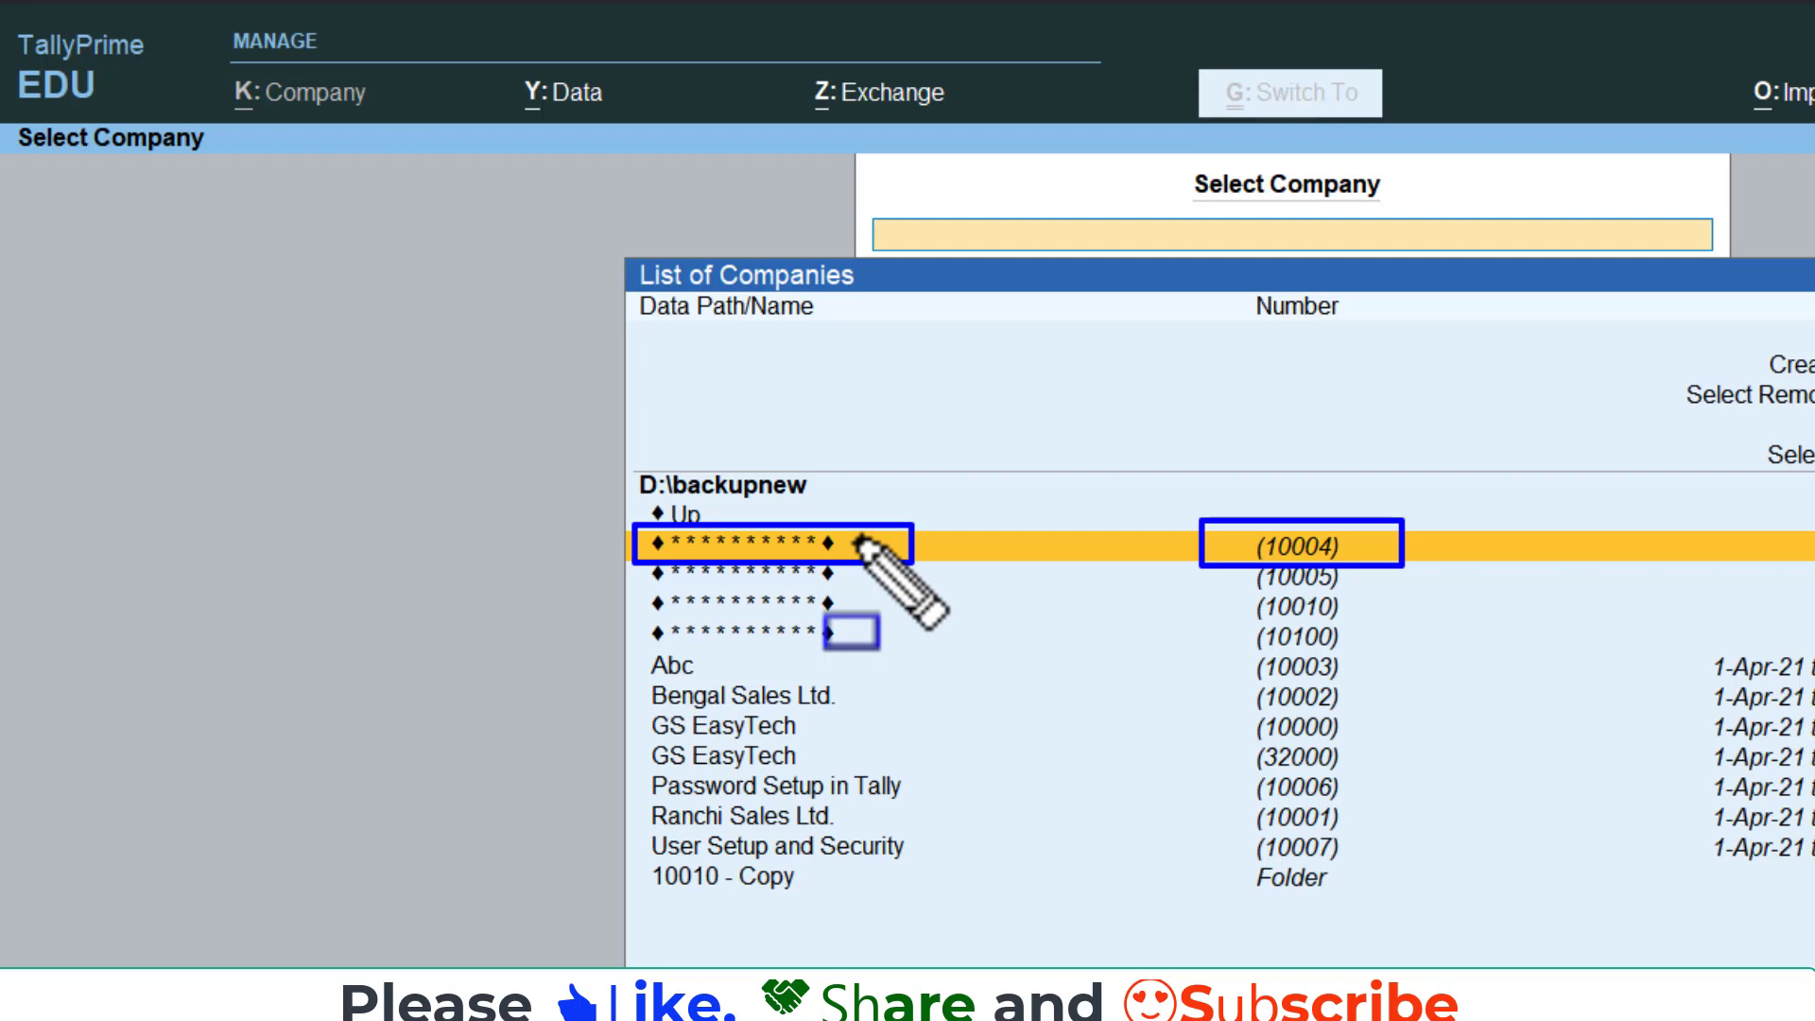
mouse_move(1227, 501)
mouse_down()
mouse_move(1257, 534)
mouse_move(1354, 567)
mouse_up()
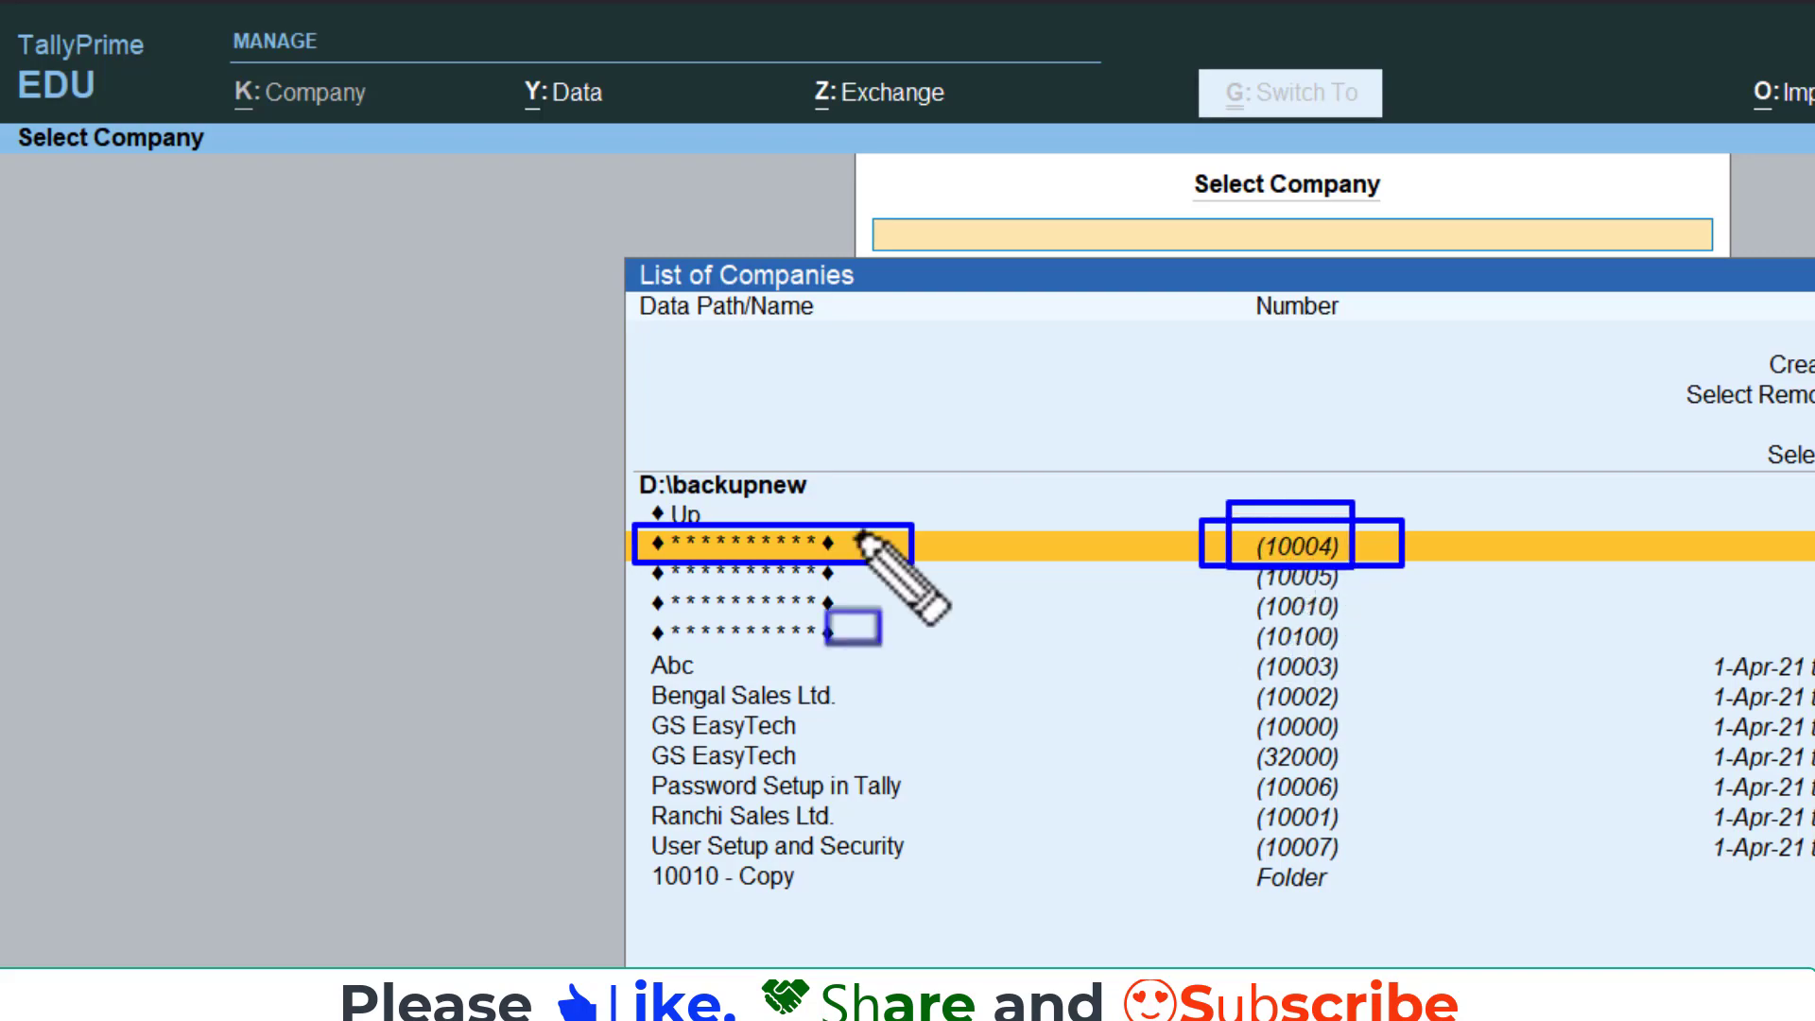